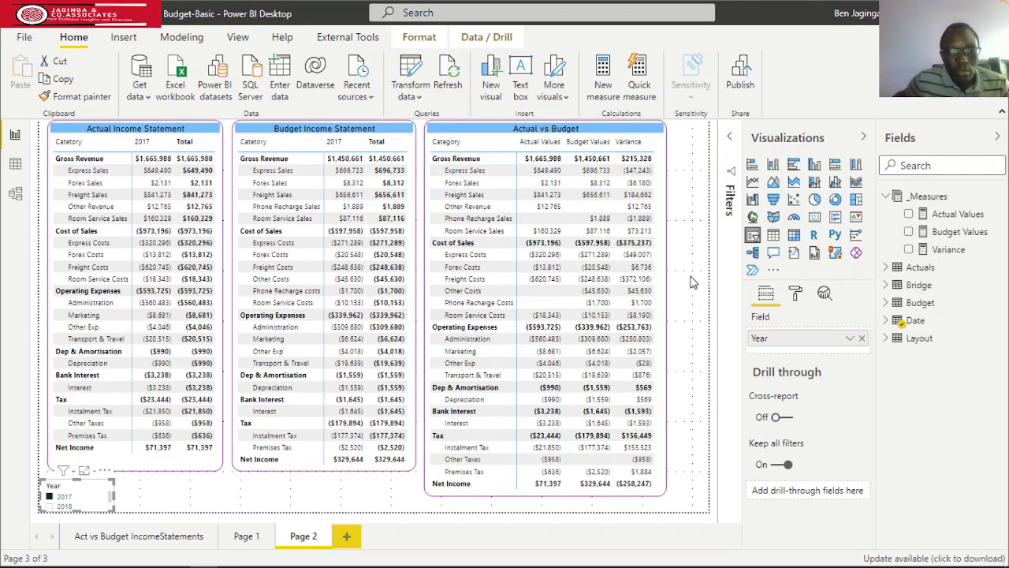
Step: Switch to the sample-Actual vs Budget workbook in Excel and review the _Actuals, Basic Statement_Layout, _Date, -Budget and Ledger Bridge sheets
key(alt+Tab)
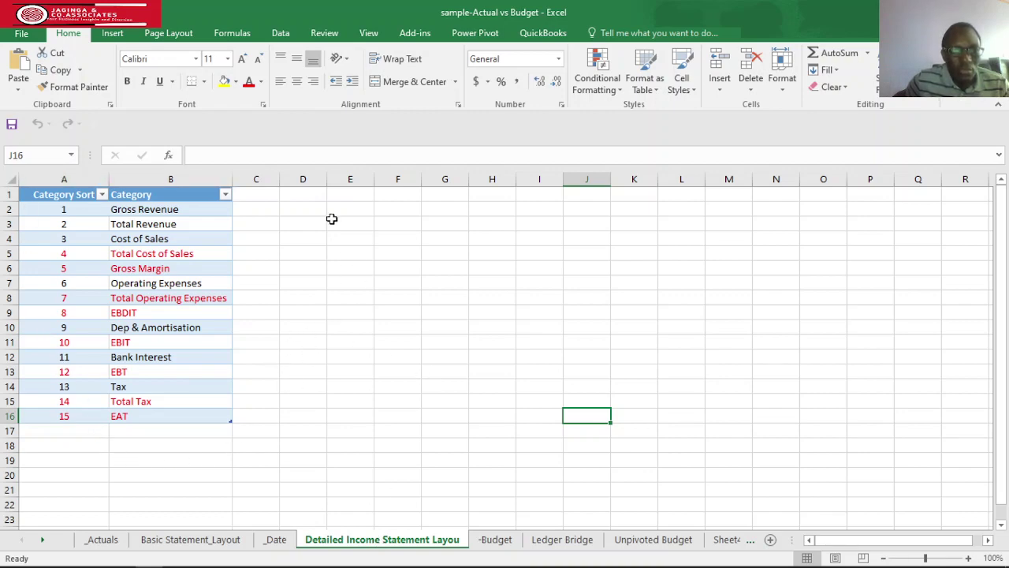
click(103, 540)
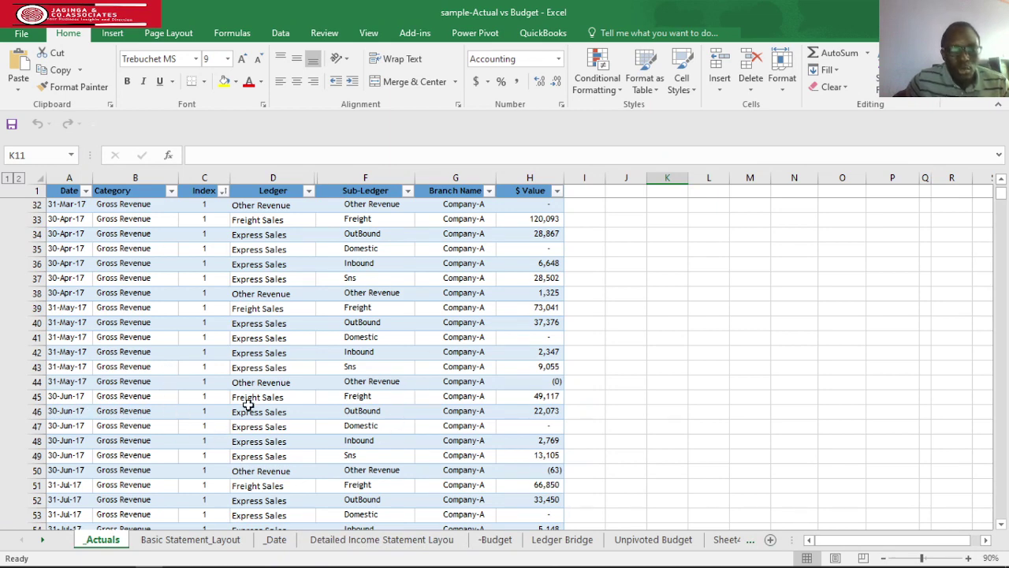
scroll(246, 396, up, 10)
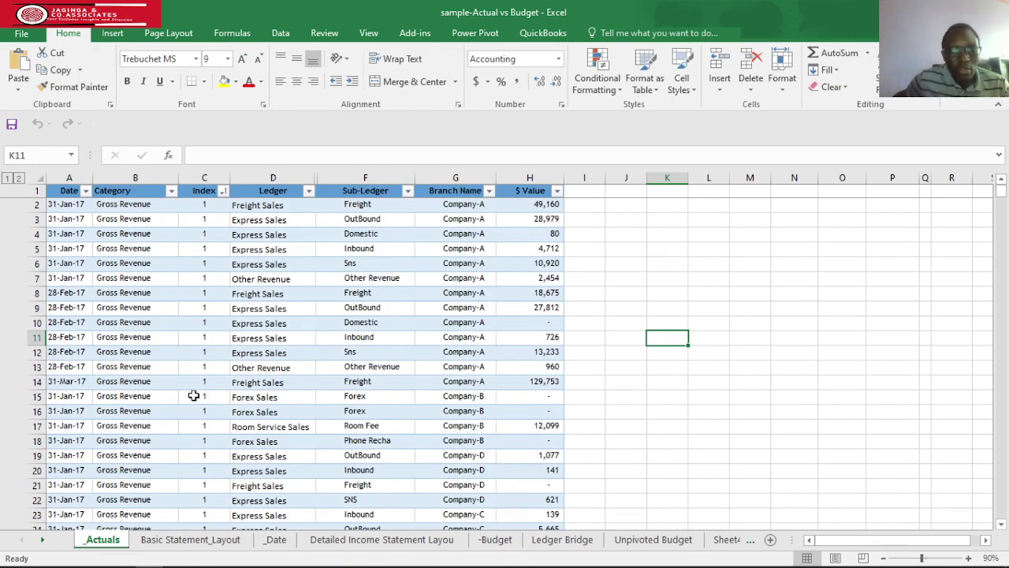
click(185, 542)
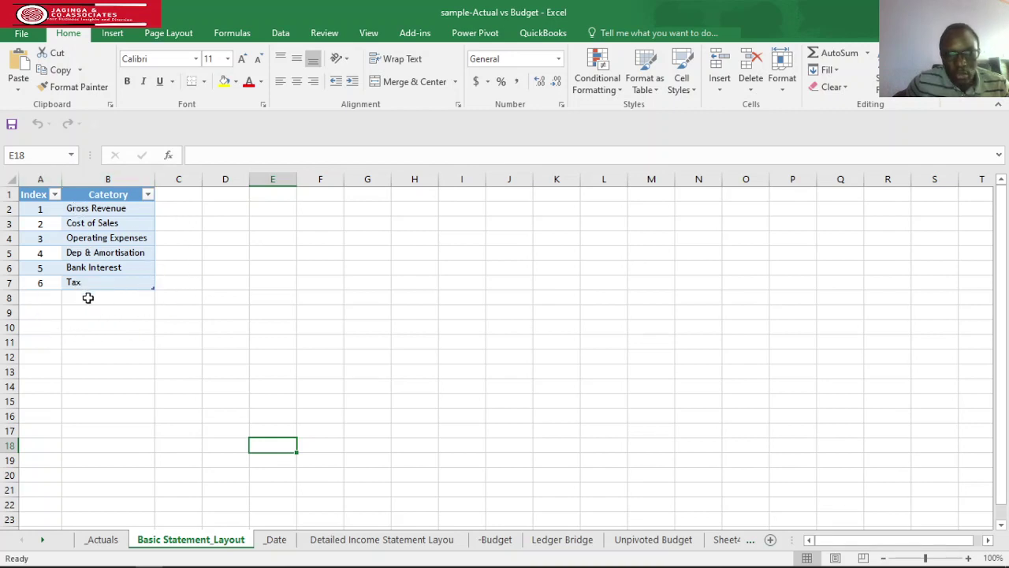
click(277, 541)
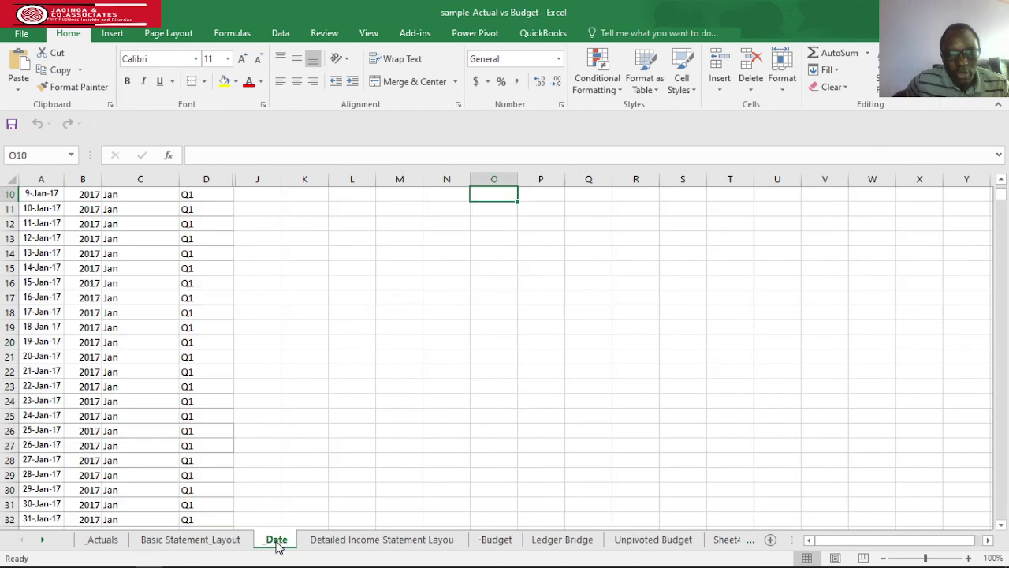
click(496, 541)
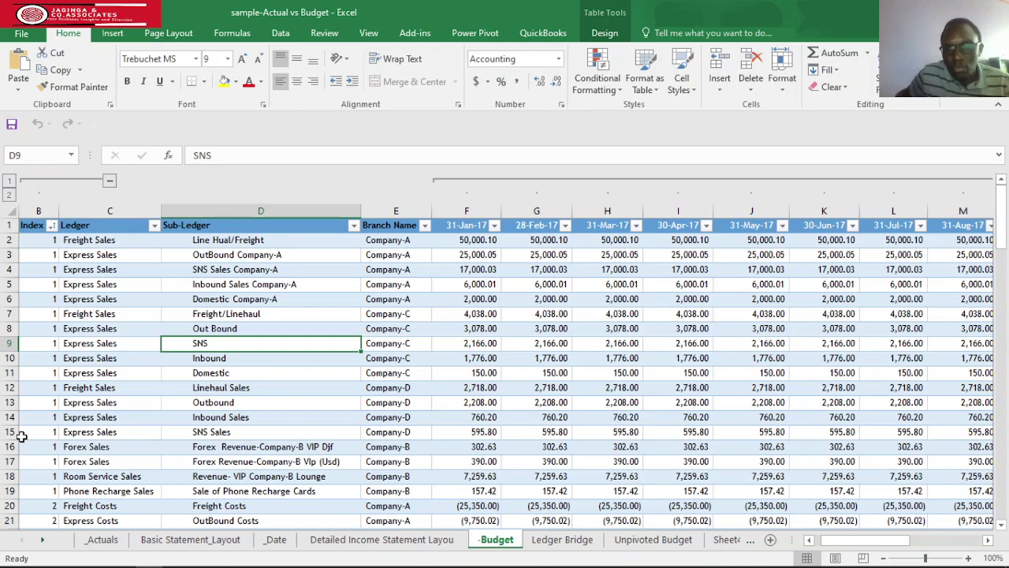
click(550, 544)
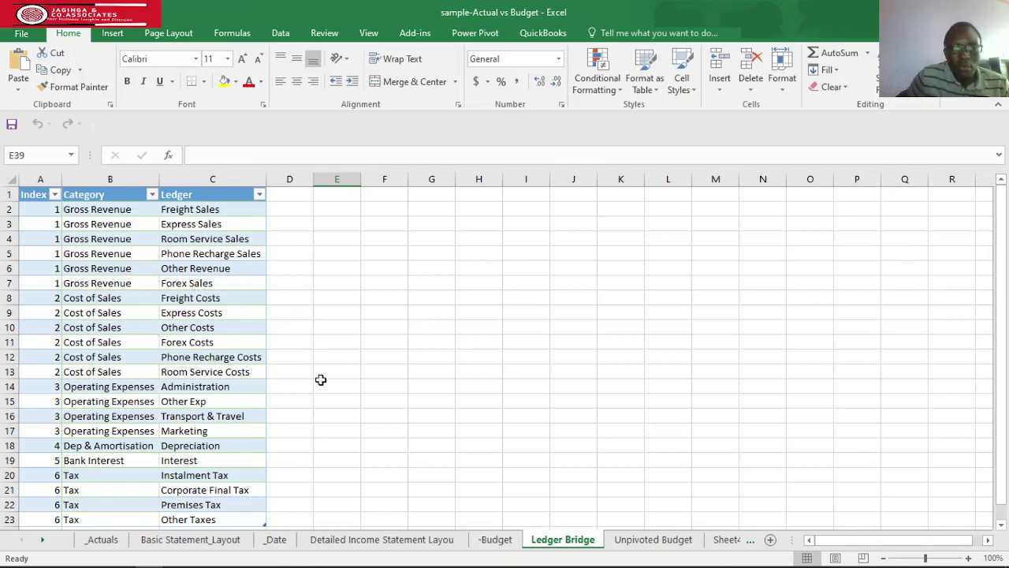
scroll(402, 354, down, 1)
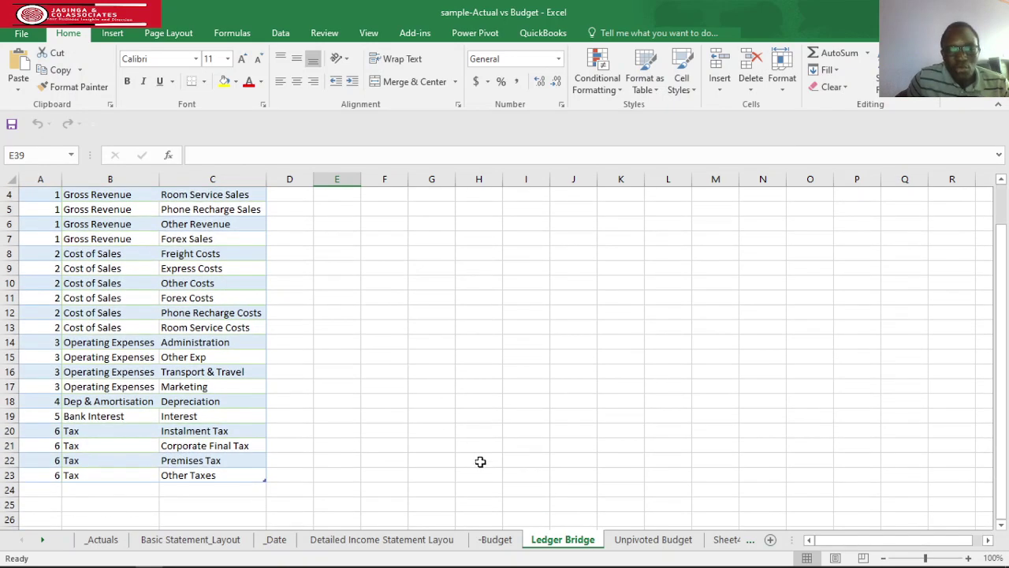
scroll(466, 455, up, 1)
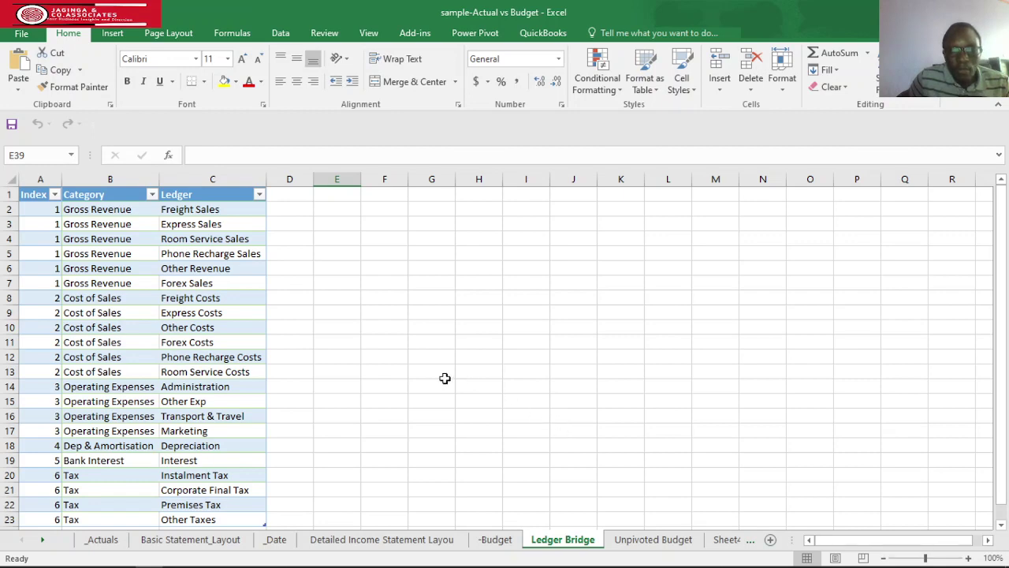
Step: Return to the -Budget sheet and examine its rows and columns, starting from the Category column
click(496, 540)
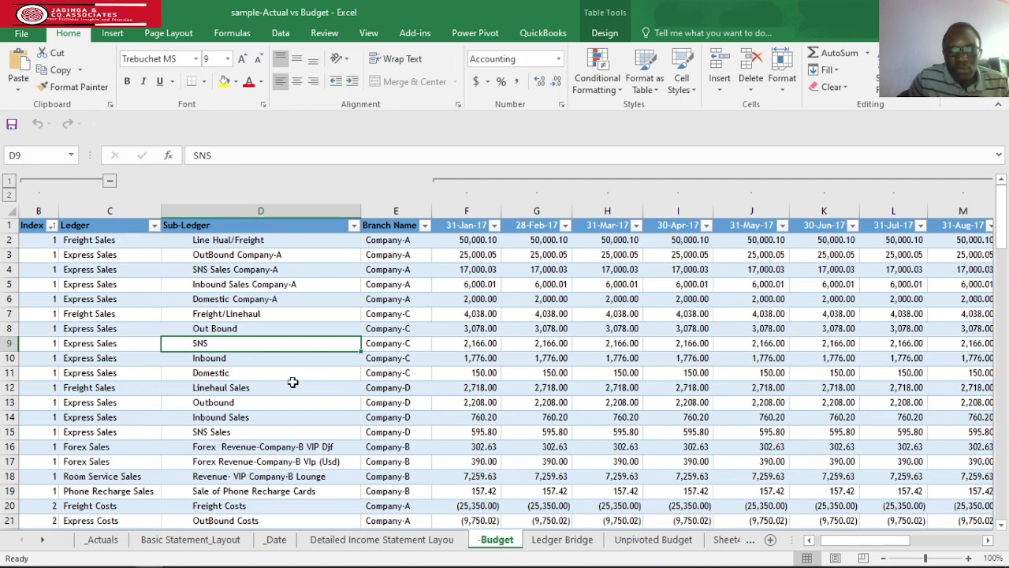
scroll(371, 386, down, 3)
scroll(370, 388, up, 4)
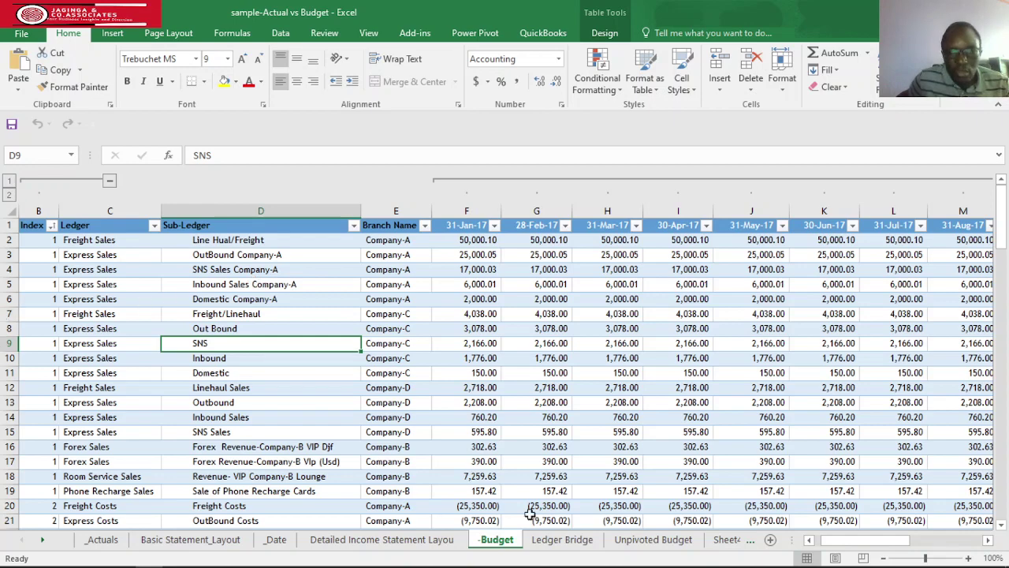
click(809, 540)
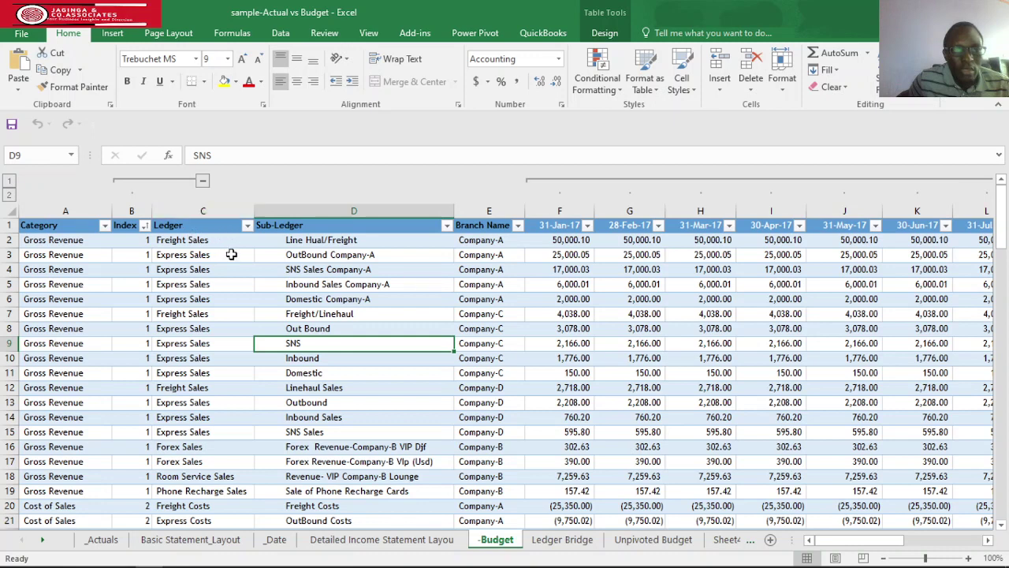
Step: Filter the budget table's Category column to Gross Revenue only and review the matching ledgers
click(104, 227)
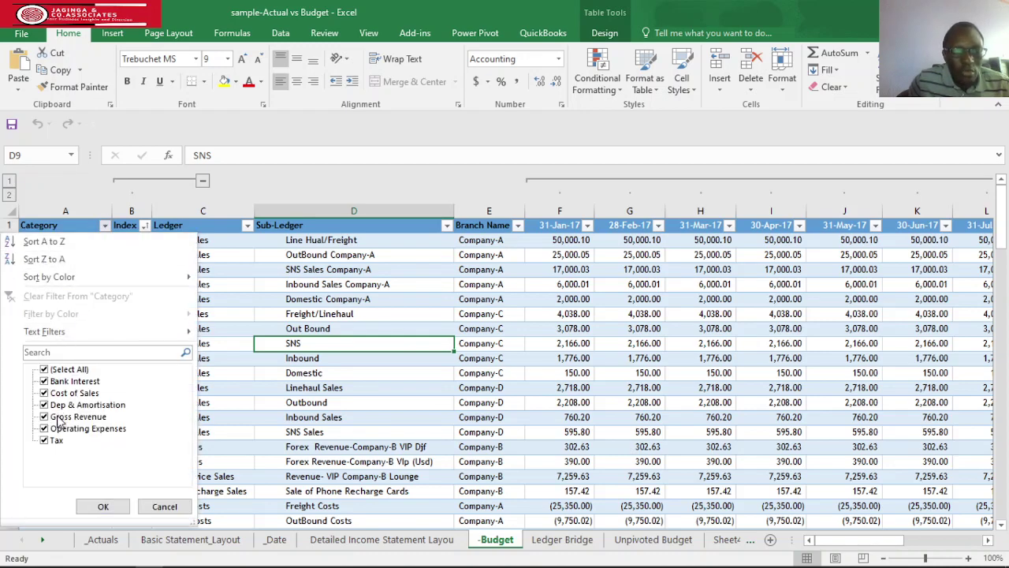
click(45, 371)
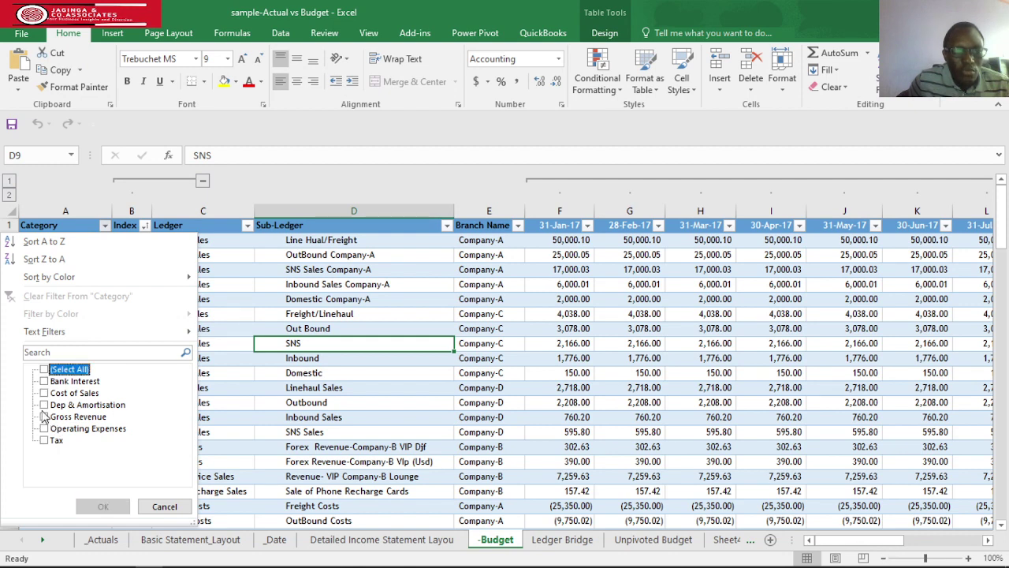
click(44, 416)
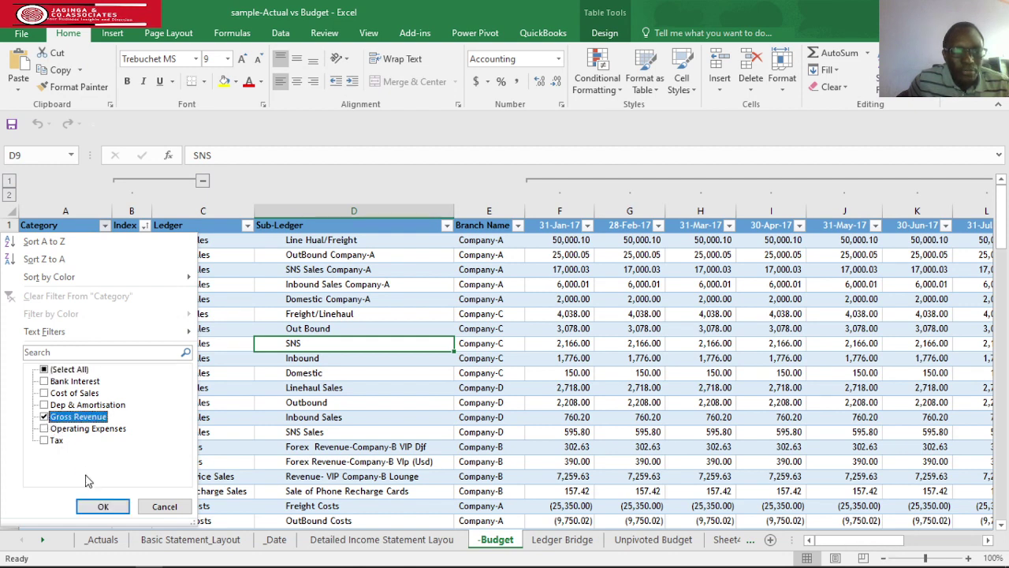
click(102, 506)
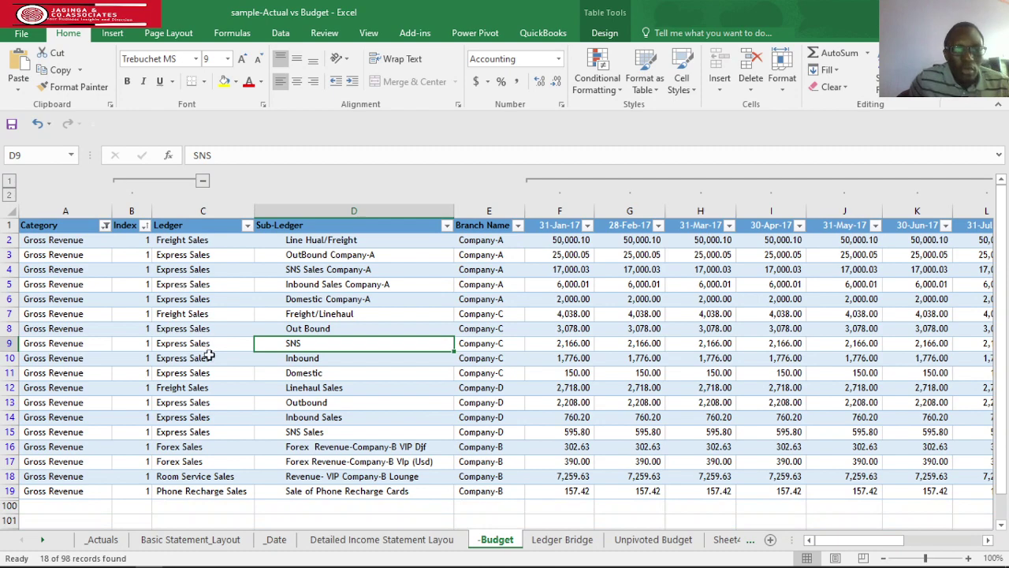
scroll(202, 359, down, 2)
scroll(207, 371, up, 2)
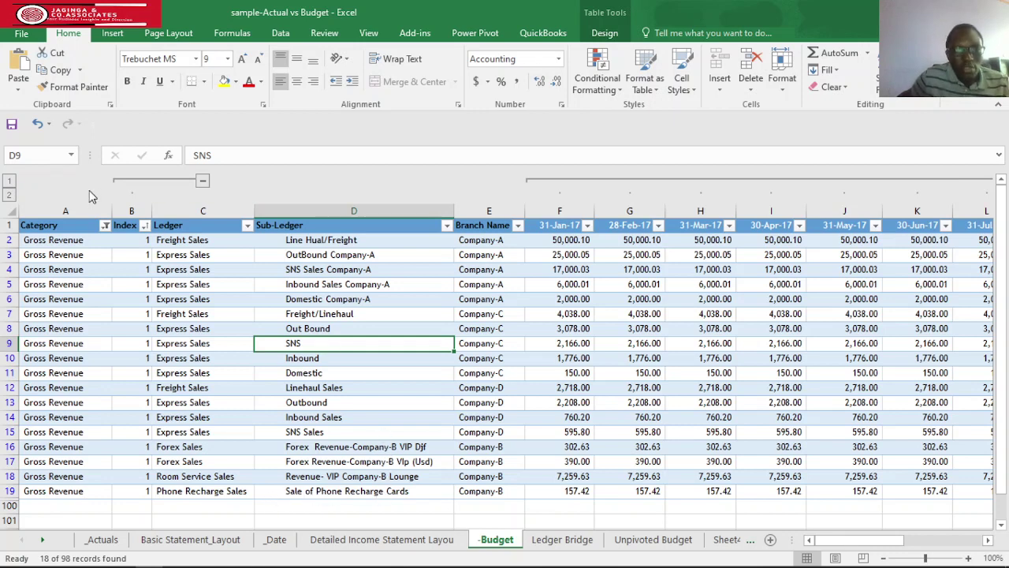
Step: Show all categories in the budget table again and look over the full list
click(105, 226)
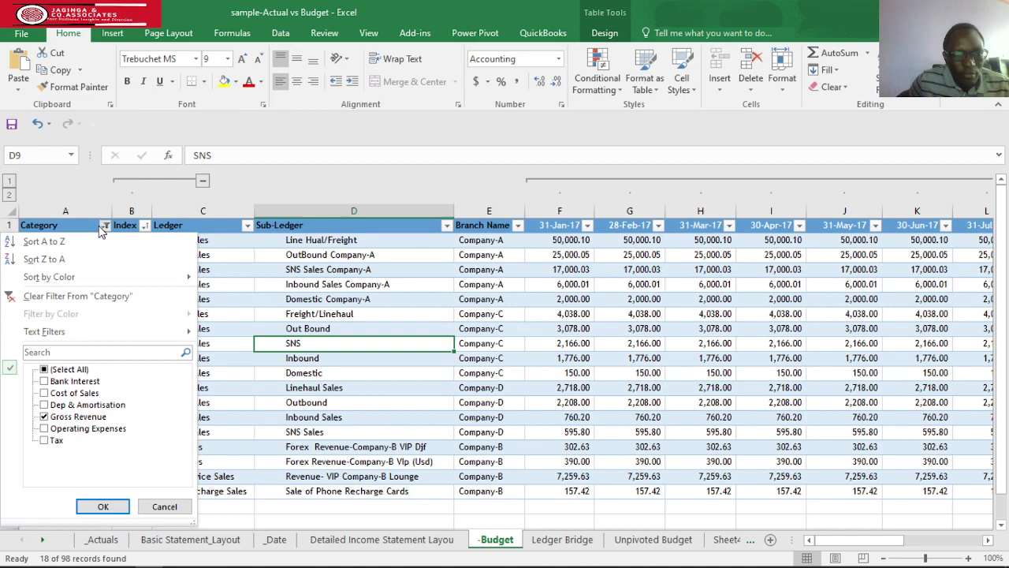
click(50, 370)
click(102, 506)
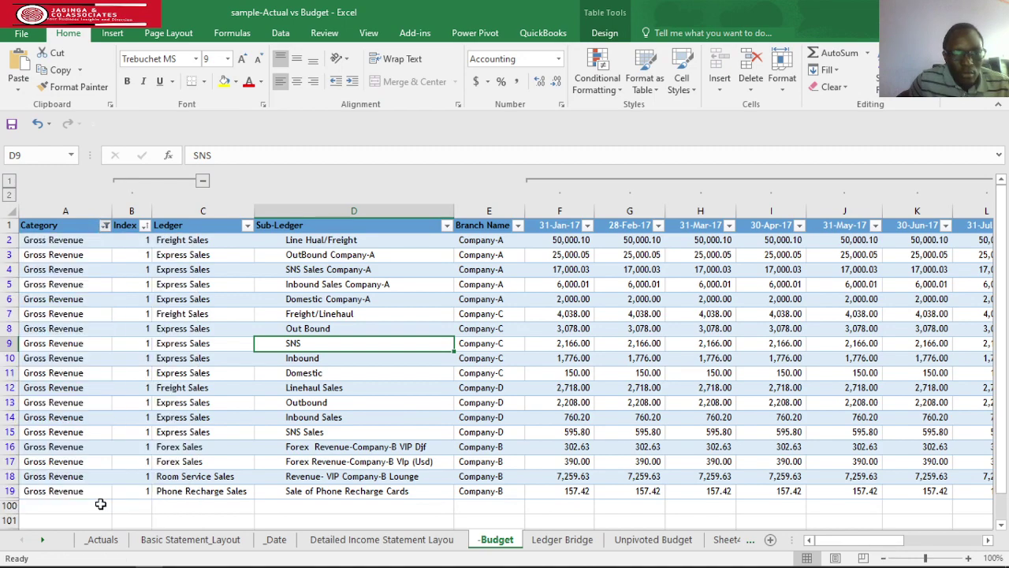
scroll(331, 323, down, 4)
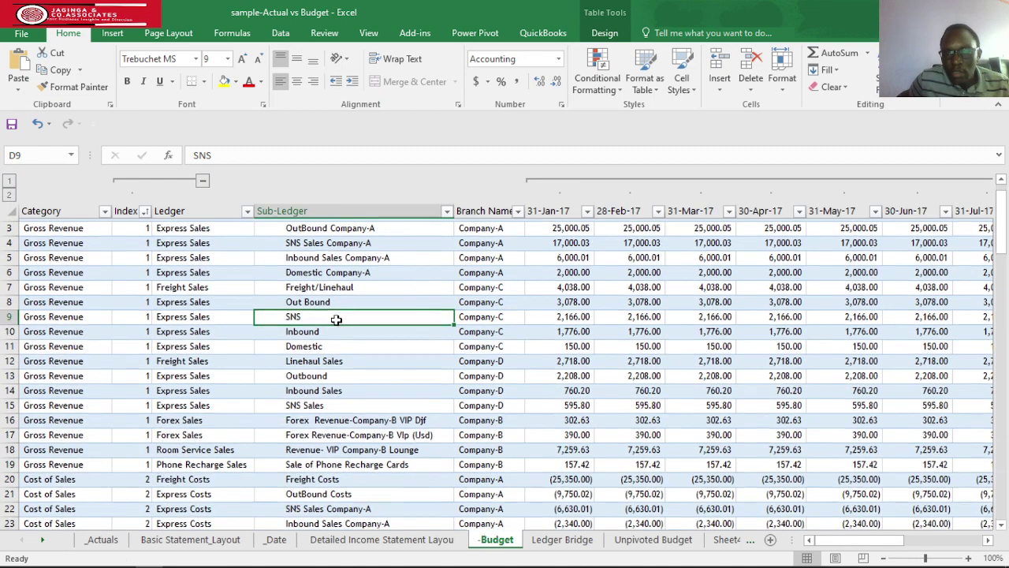
scroll(332, 323, up, 4)
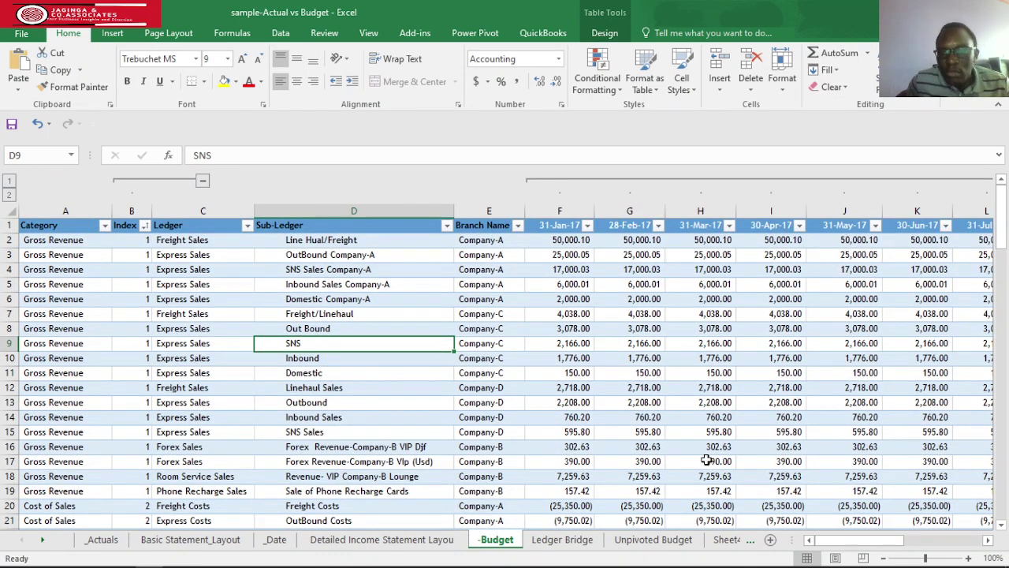
Step: Load the budget table into the Power Query Editor as a query from table and close the Query Settings pane
mouse_move(851, 547)
mouse_down()
mouse_move(902, 540)
mouse_move(846, 541)
mouse_move(864, 543)
mouse_up()
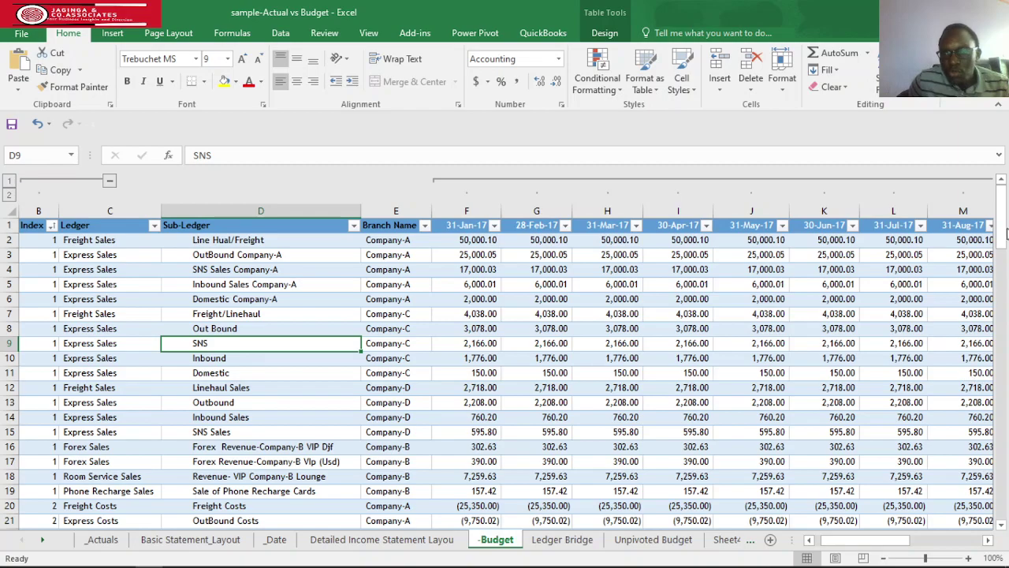
mouse_move(1000, 227)
mouse_down()
mouse_move(1003, 298)
mouse_move(1001, 206)
mouse_move(1004, 239)
mouse_move(1003, 229)
mouse_up()
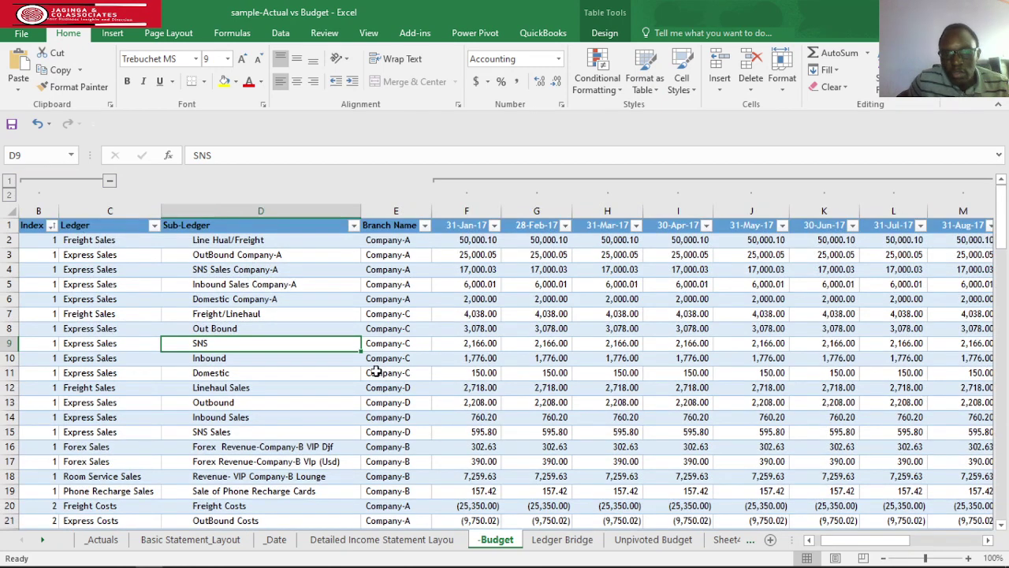
scroll(509, 343, down, 3)
scroll(510, 342, up, 3)
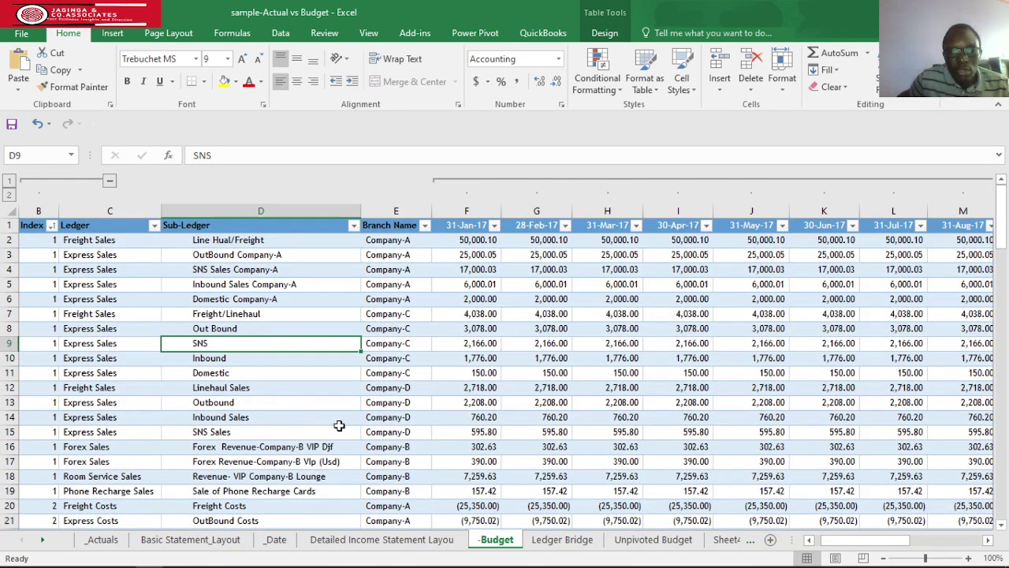
click(320, 388)
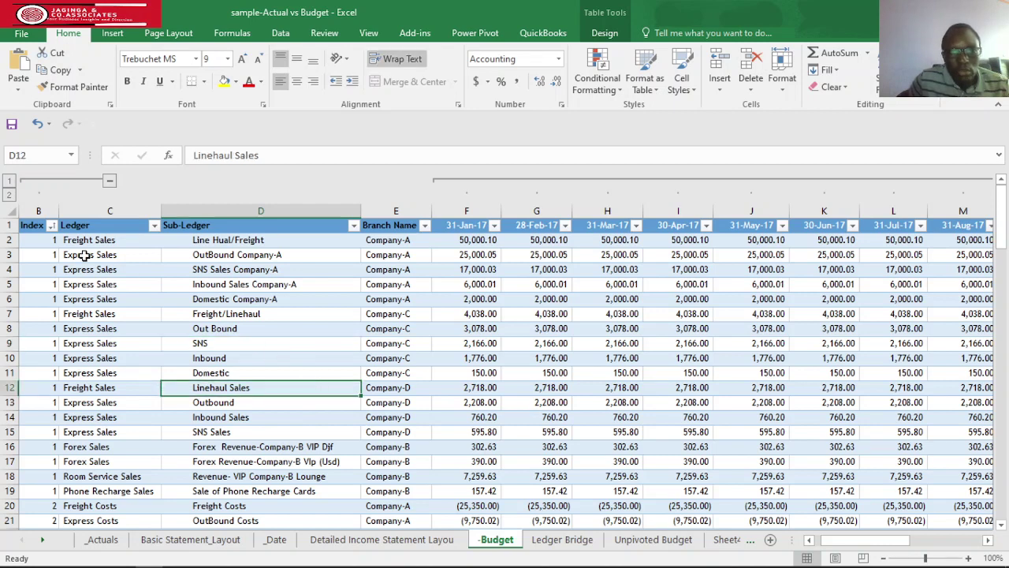
click(281, 38)
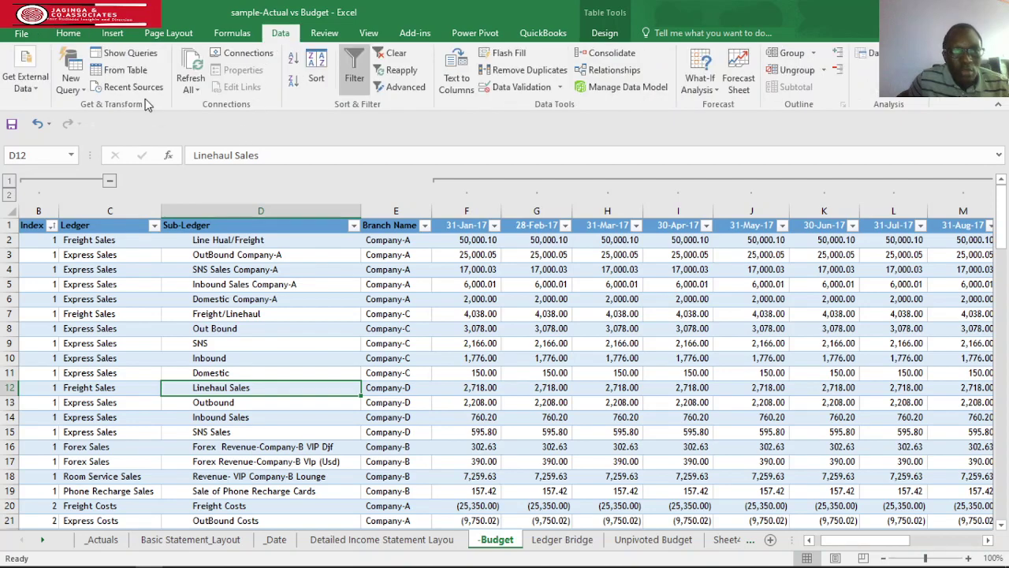
click(126, 70)
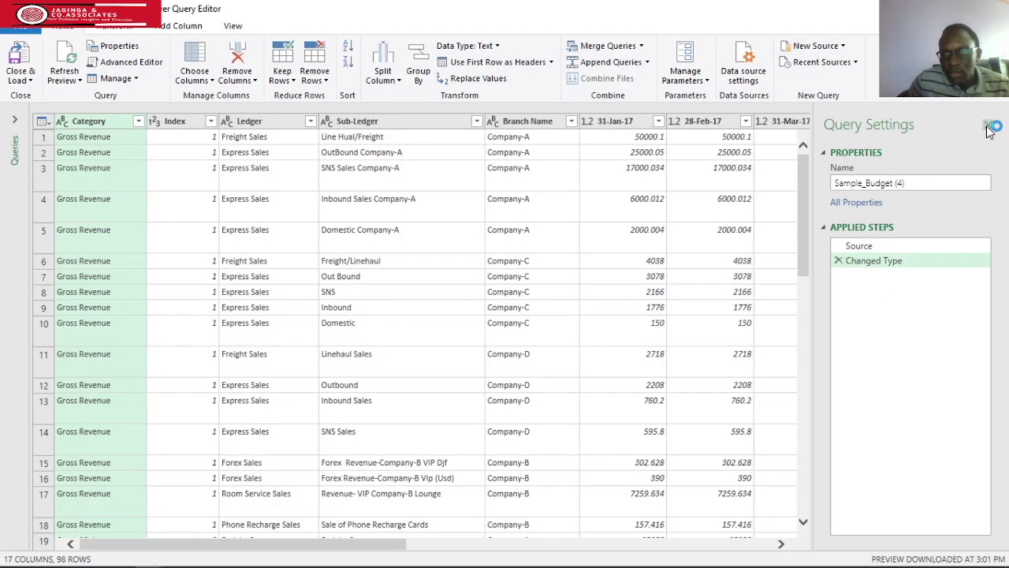
click(989, 128)
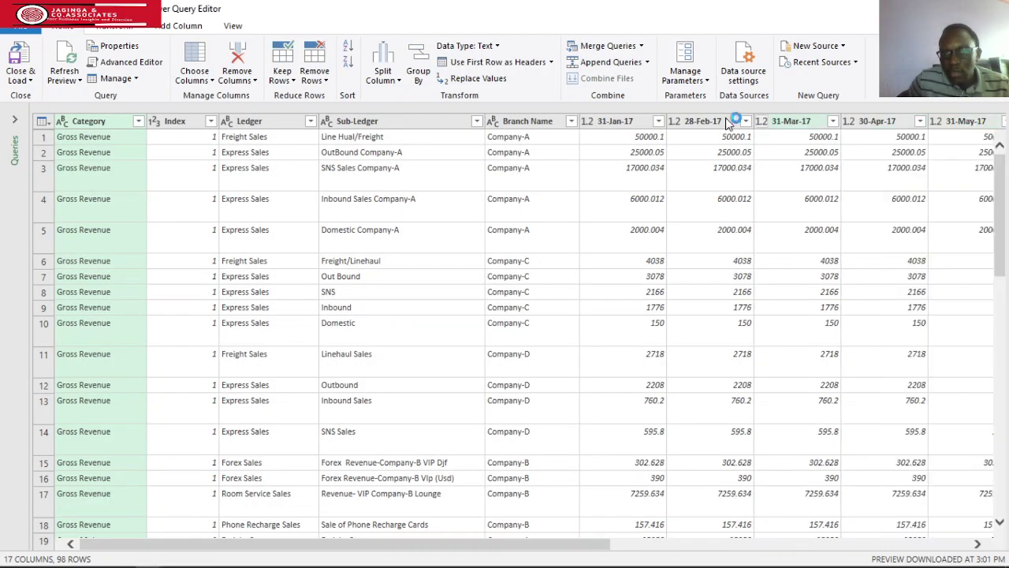
Step: Unpivot the monthly columns from 31-Jan-17 through 31-Dec-17 into attribute and value columns
click(611, 120)
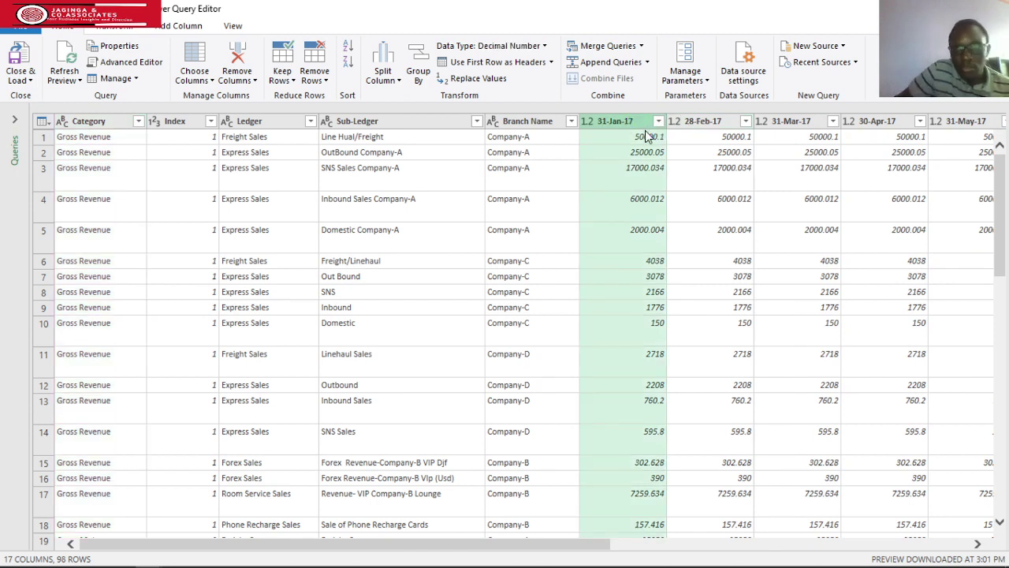
key(shift+Right)
key(shift+Right)
key(shift+Right)
key(shift+Right)
key(shift+Right)
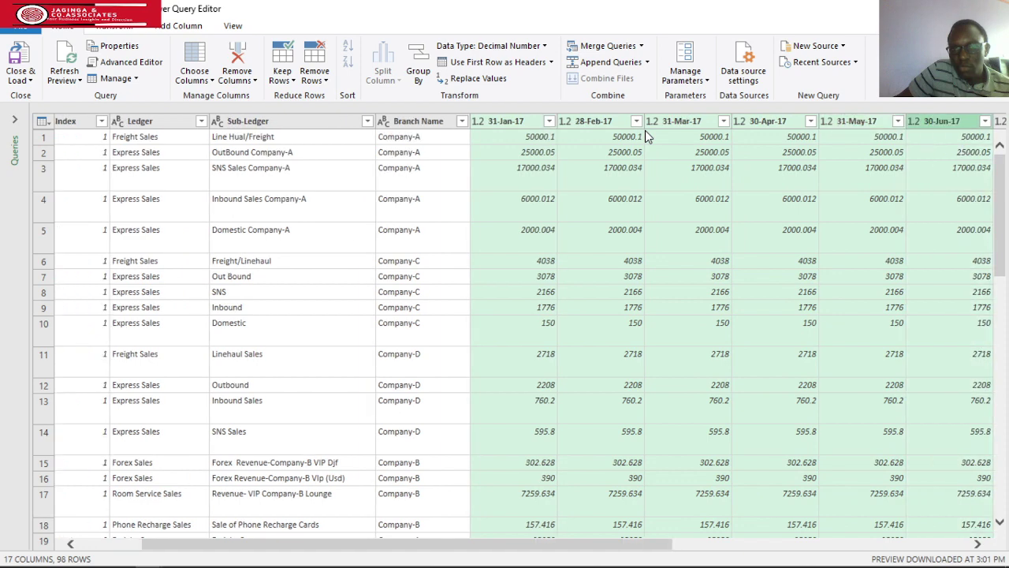
key(shift+Right)
key(shift+Right)
key(shift+Right)
key(shift+Right)
key(shift+Right)
key(shift+Right)
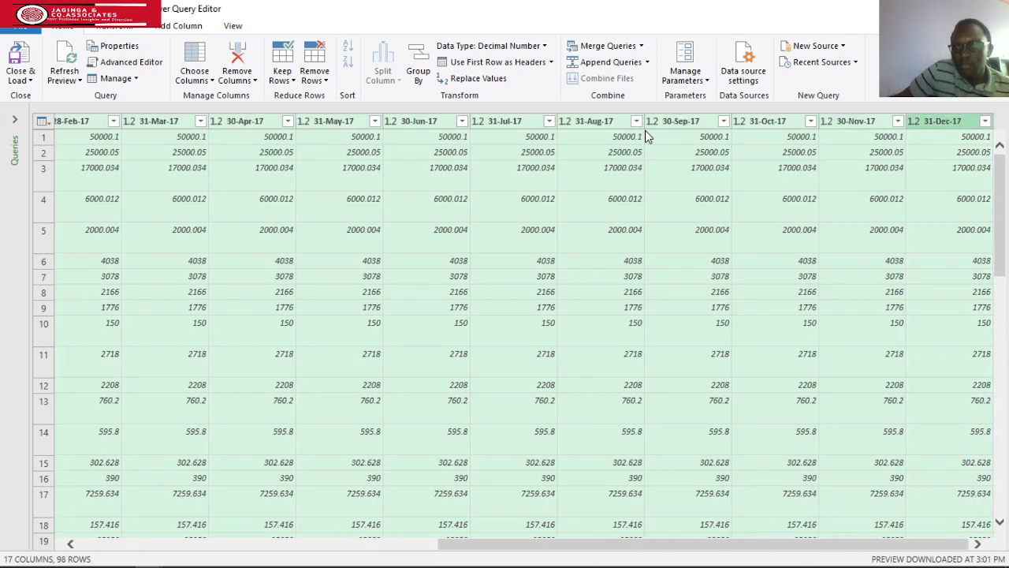
right_click(244, 126)
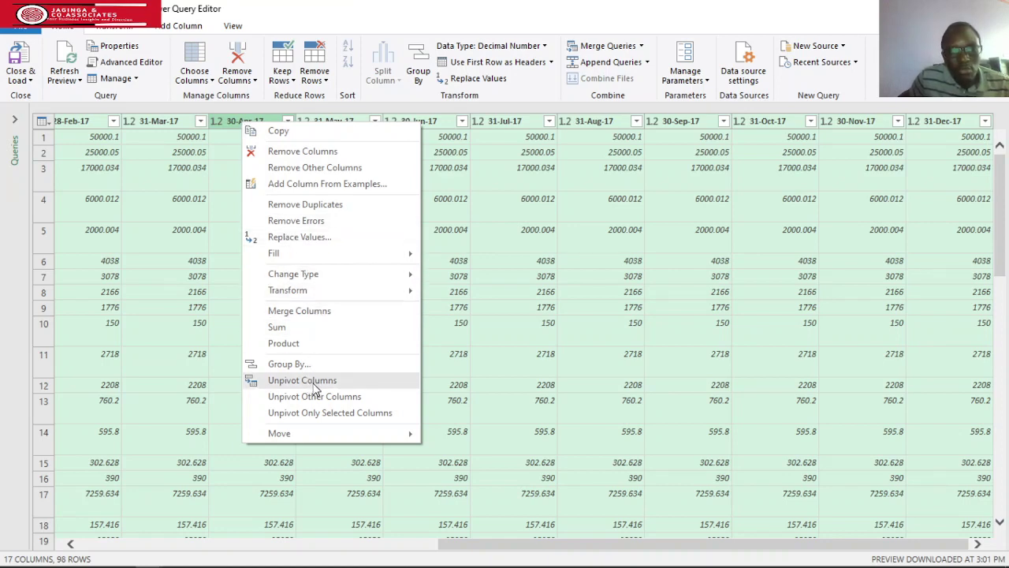
click(116, 29)
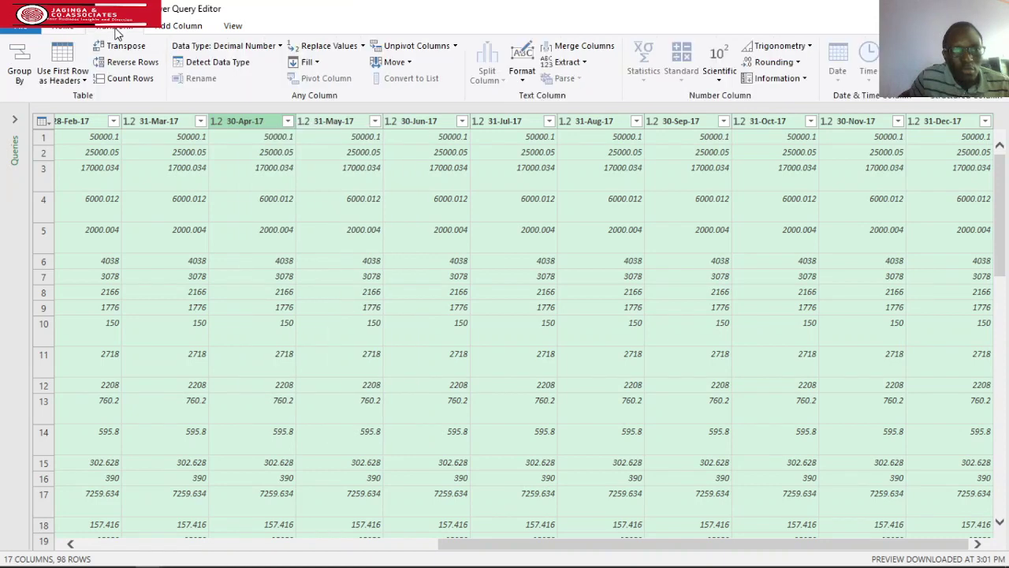
click(416, 50)
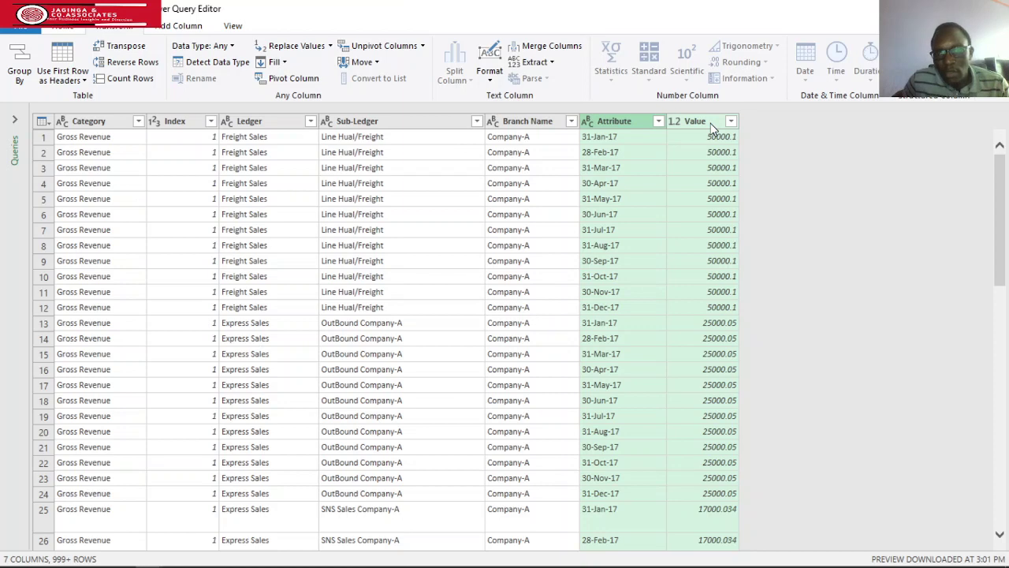
Step: Rename the Attribute column to Date and change its data type to Date
double_click(623, 121)
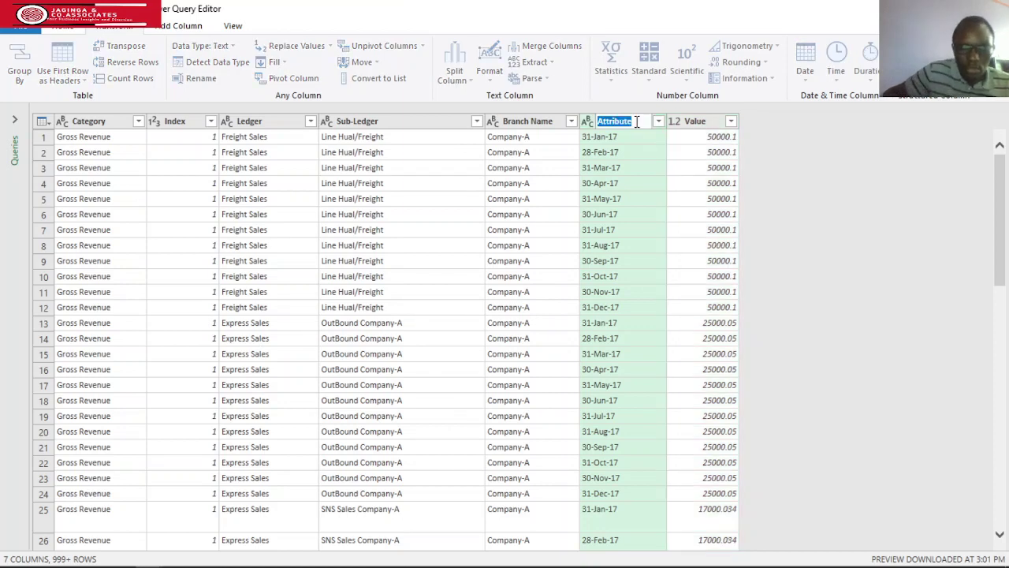
text(Da)
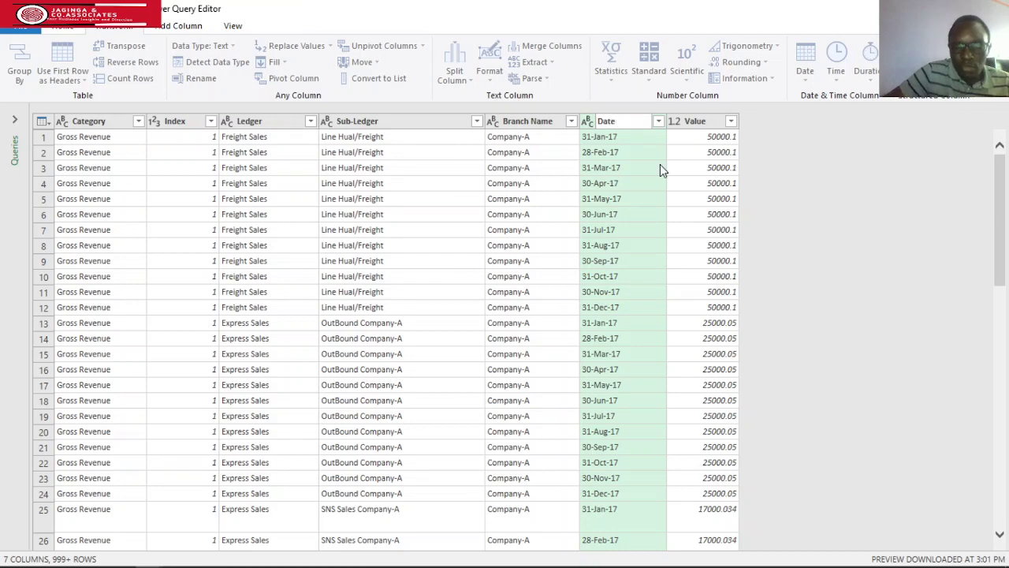
click(588, 121)
click(588, 121)
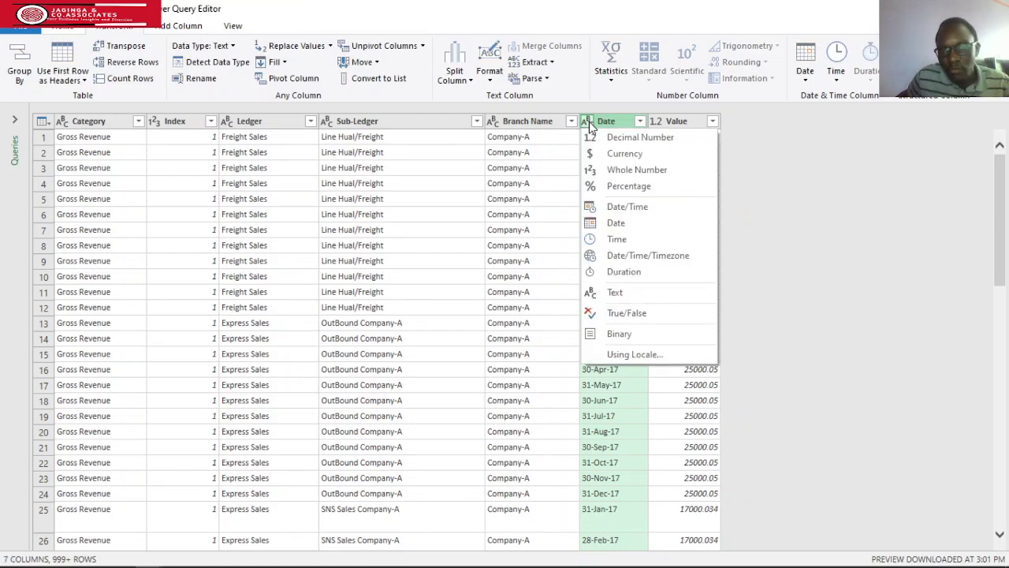
click(616, 224)
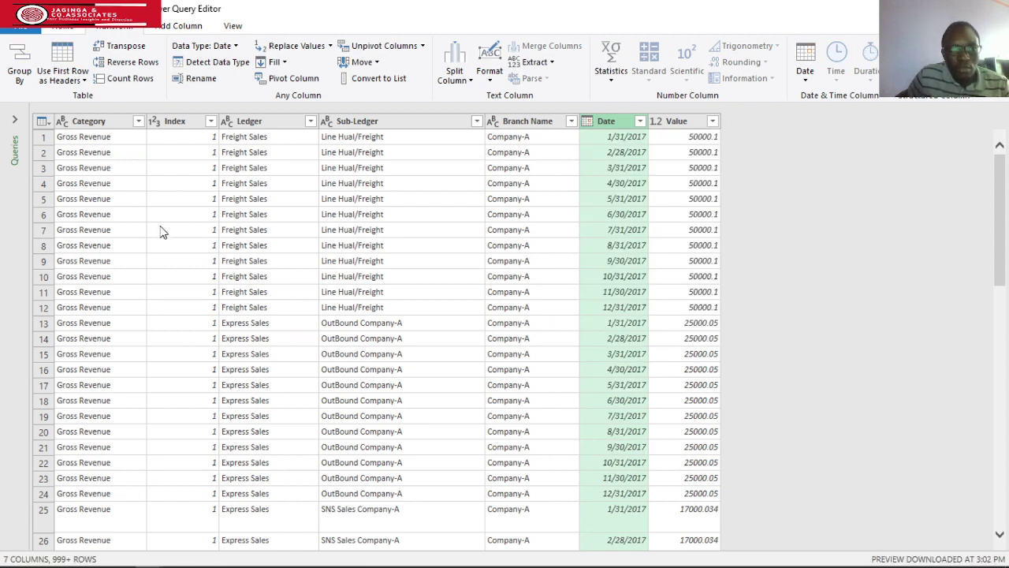
Step: Close the editor, load the unpivoted query into a worksheet, and dismiss the Workbook Queries pane
click(63, 26)
click(22, 79)
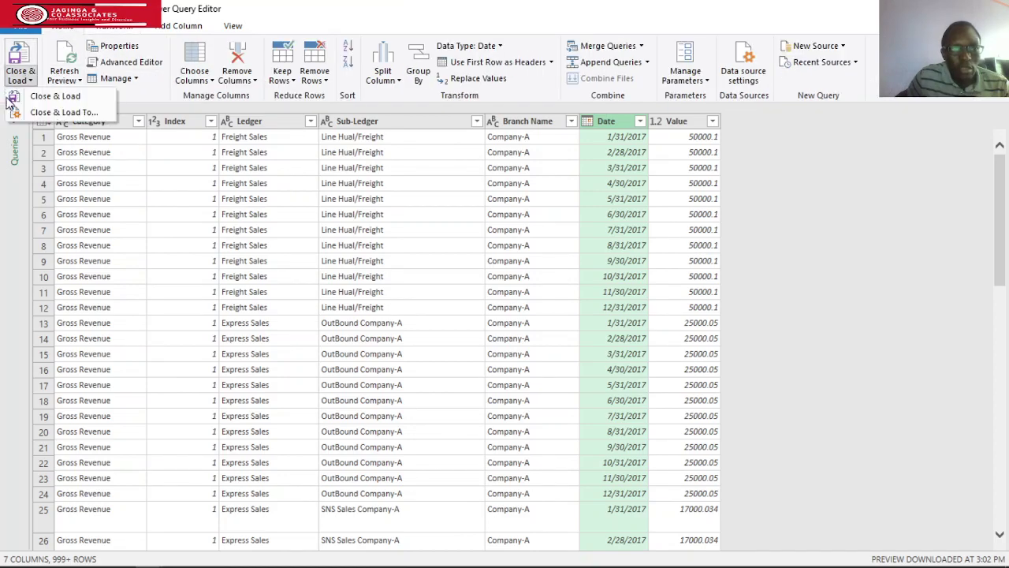
click(59, 95)
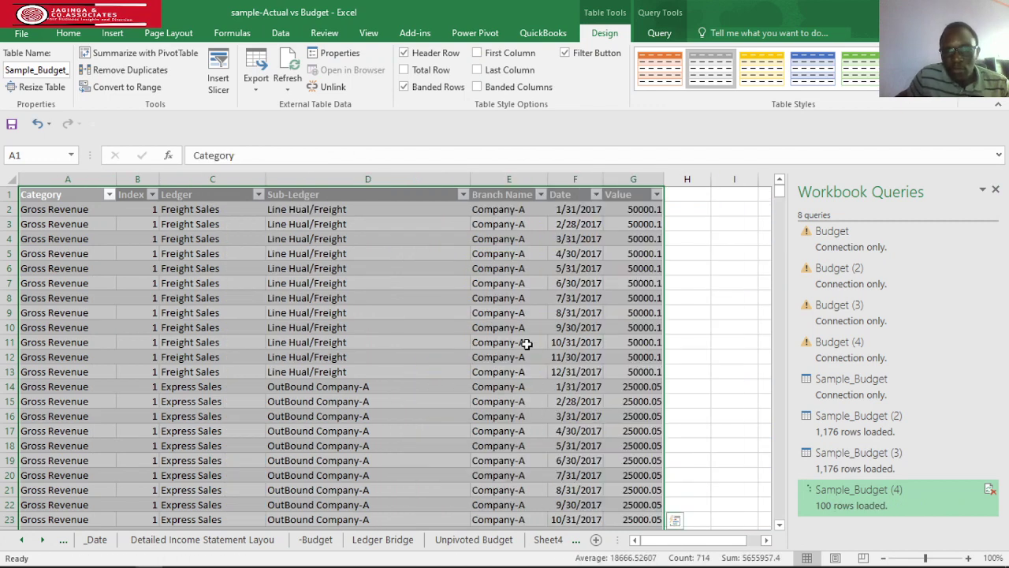
click(995, 191)
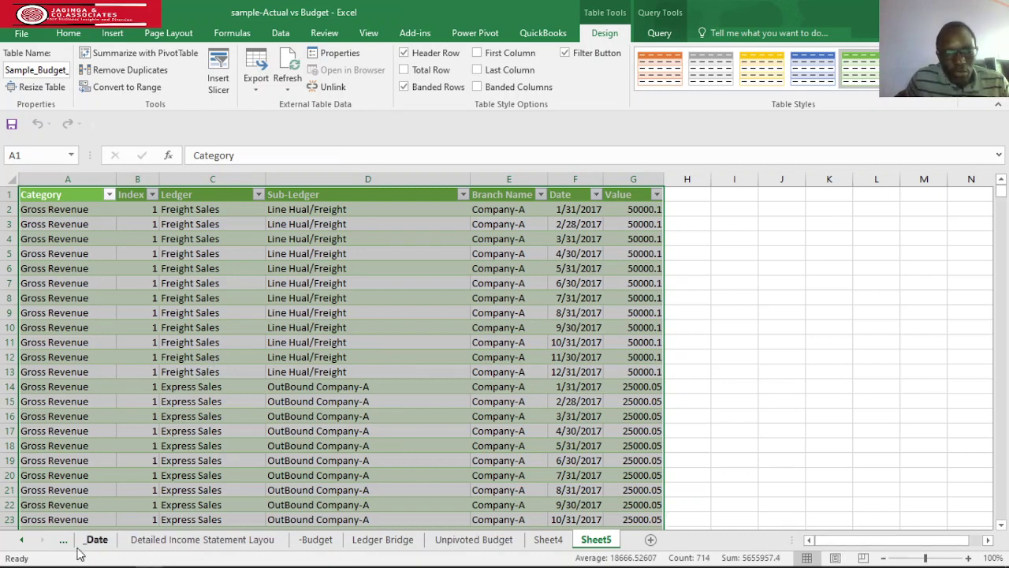
Step: Look over the workbook's sheets from _Actuals to Unpivoted Data and switch to the Budget-Basic report in Power BI Desktop
click(21, 540)
click(22, 541)
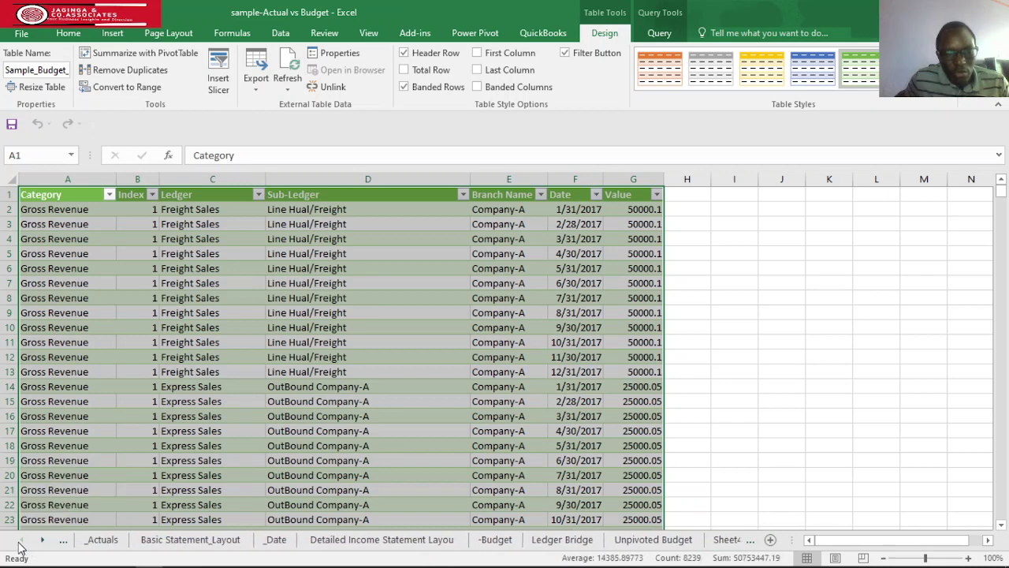
click(203, 542)
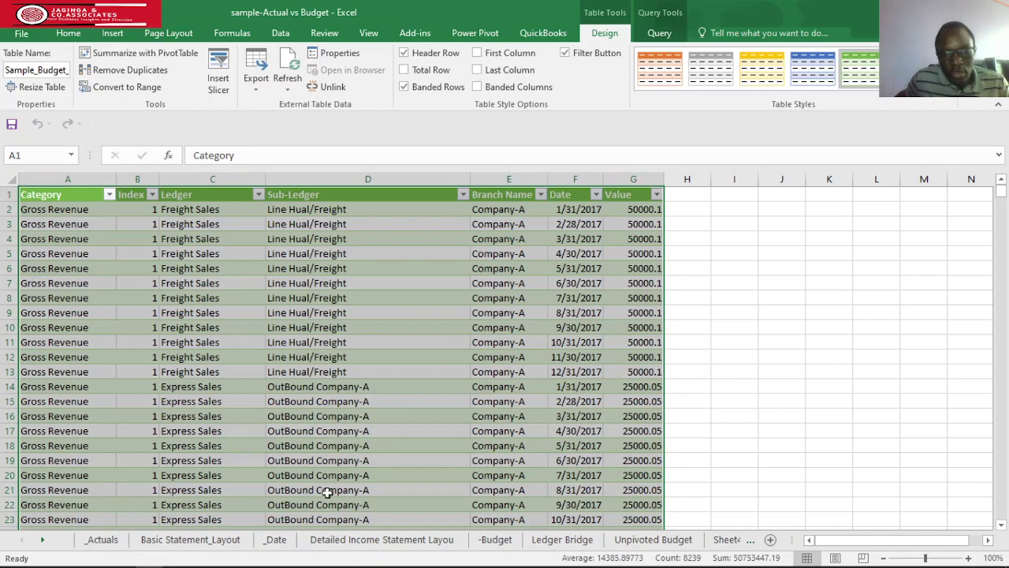
click(655, 543)
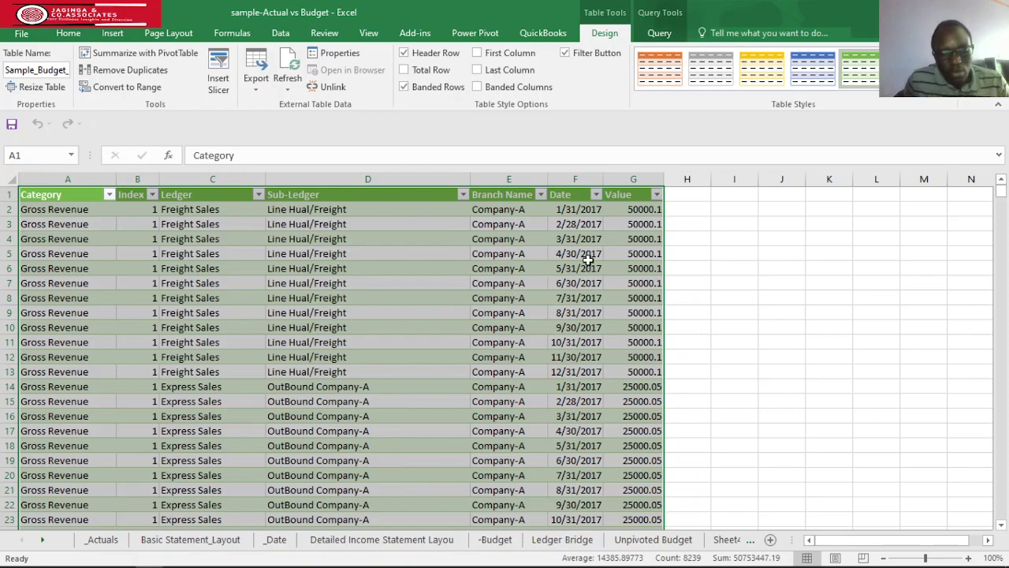
key(alt+Tab)
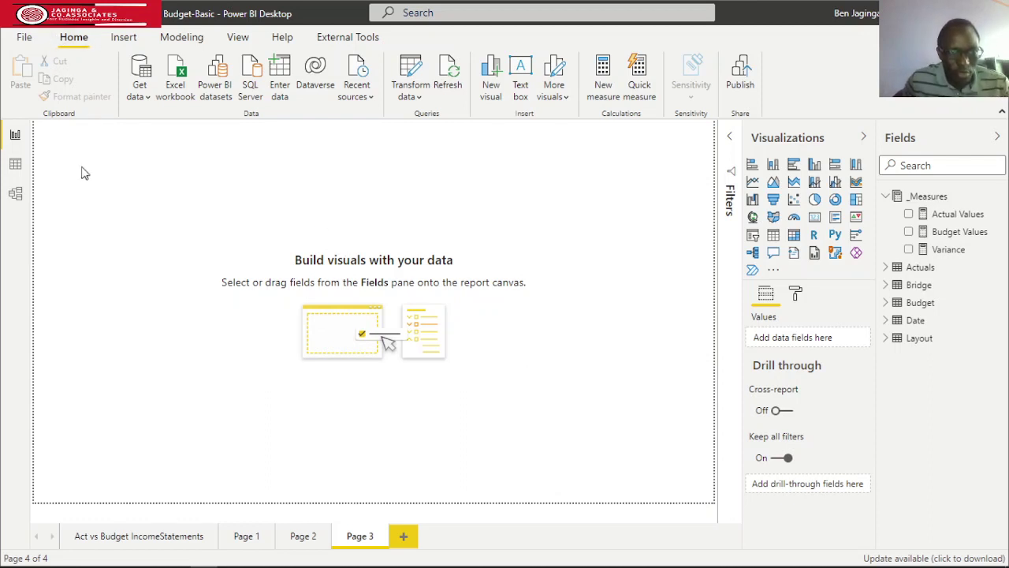
Step: Open the sample-Actual vs Budget Excel workbook as a data source for the report
click(141, 91)
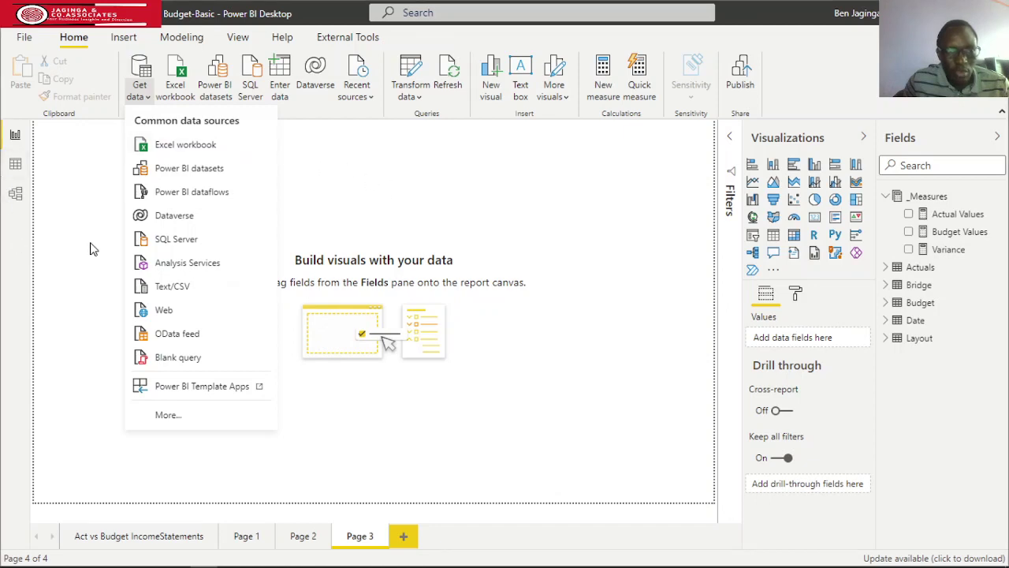
click(177, 148)
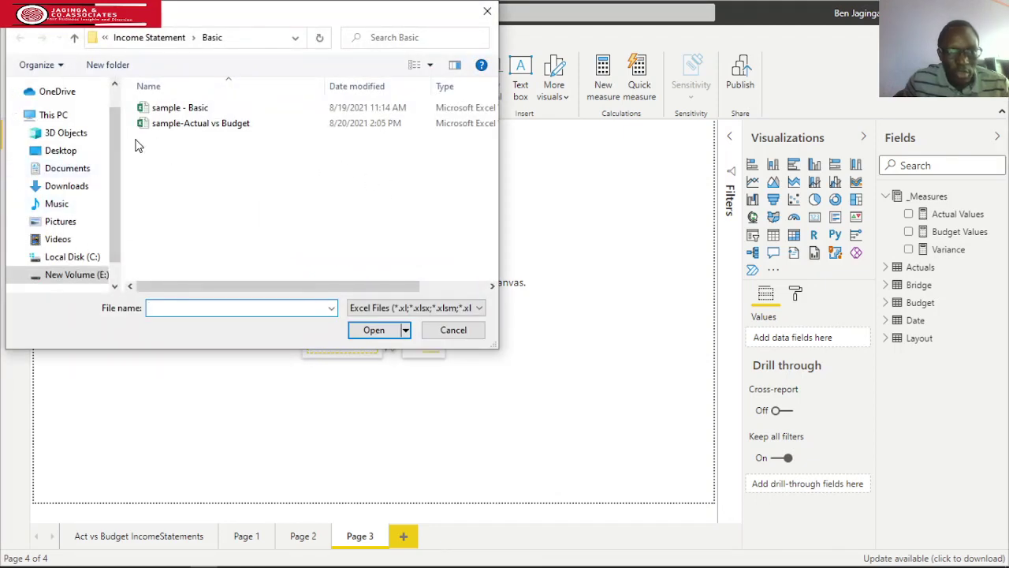
click(222, 128)
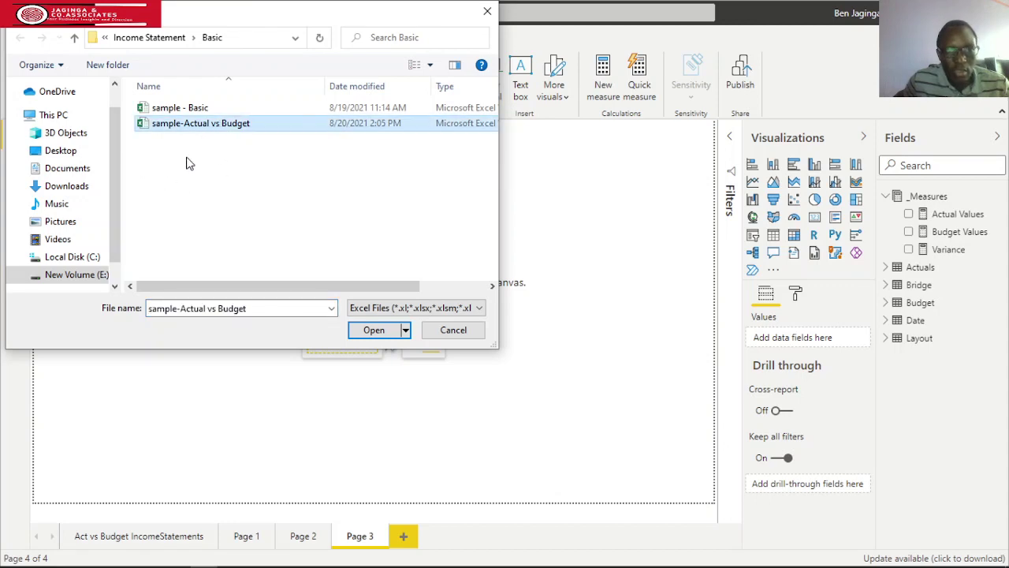
click(372, 330)
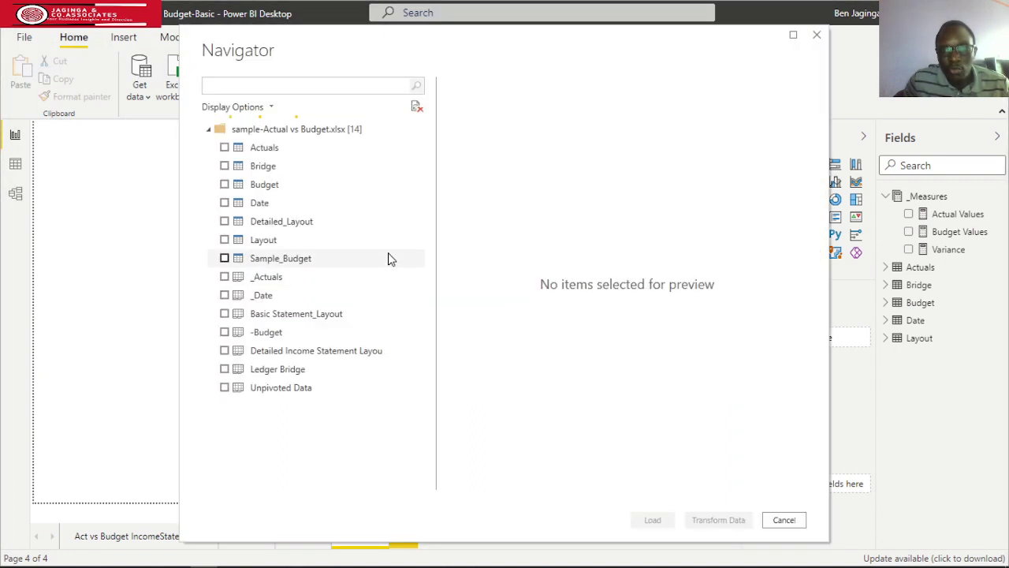
Step: Mark the Actuals, Bridge, Budget, Date and Layout tables for import, and cancel without loading them
click(225, 148)
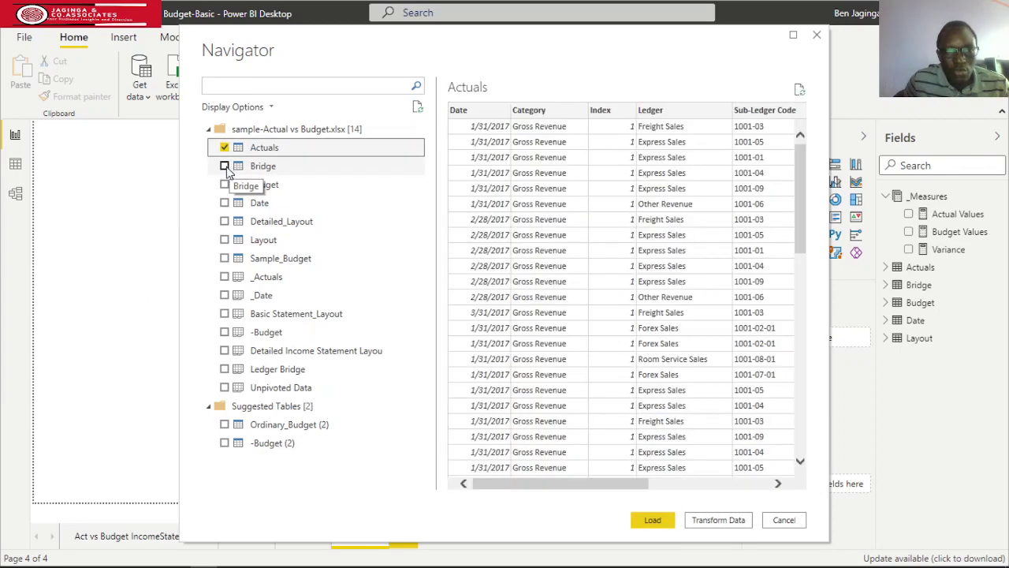
click(224, 166)
click(225, 185)
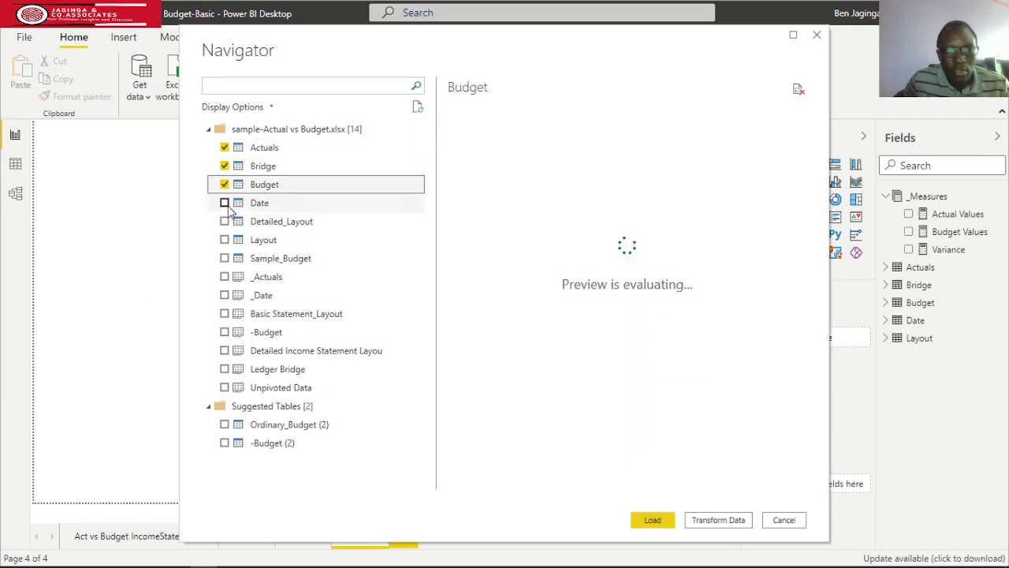
click(225, 203)
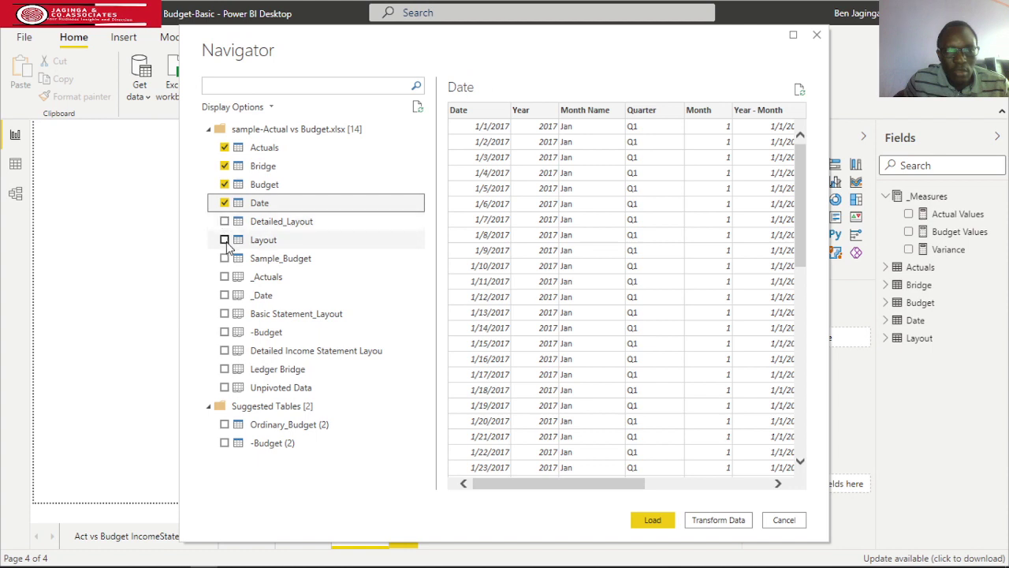
click(224, 239)
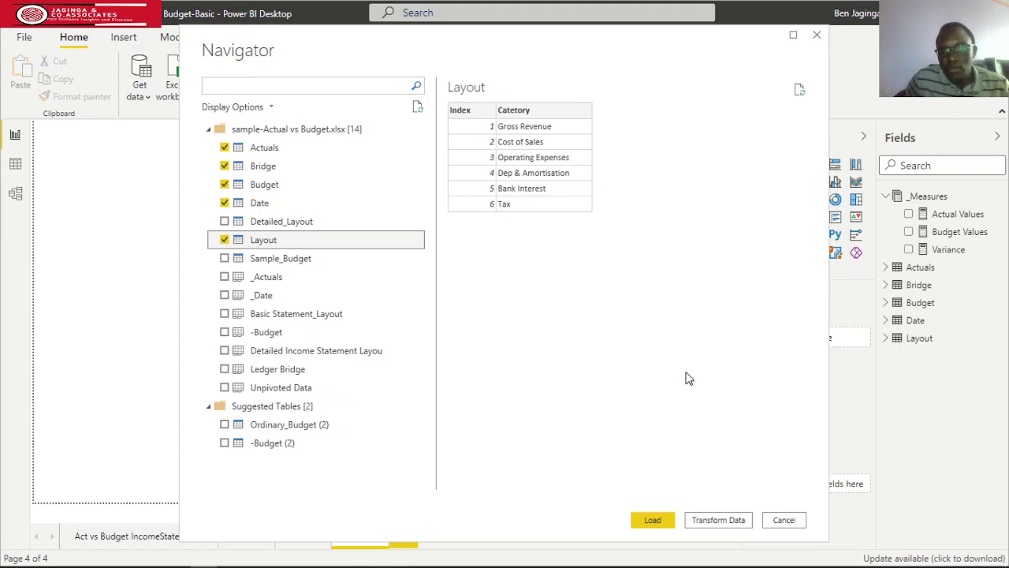
click(783, 524)
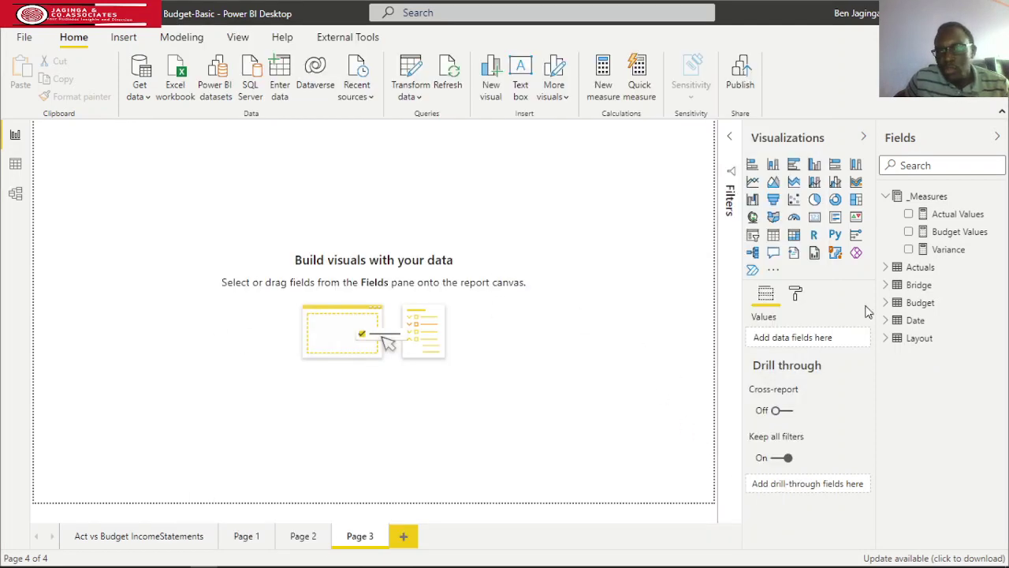
Step: Collapse the _Measures table, examine the relationships between the tables in the data model, and return to the report page
click(887, 197)
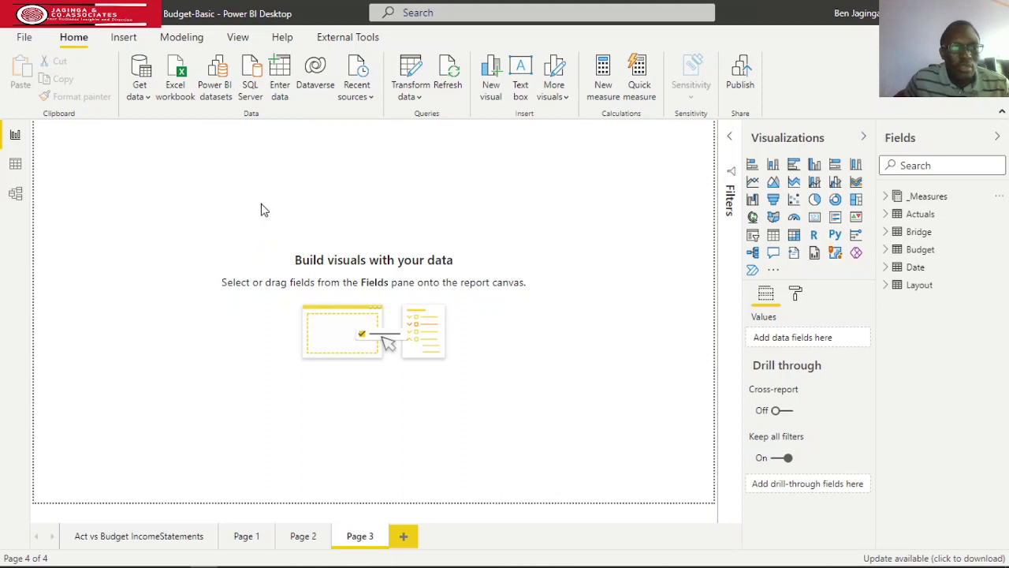
click(18, 197)
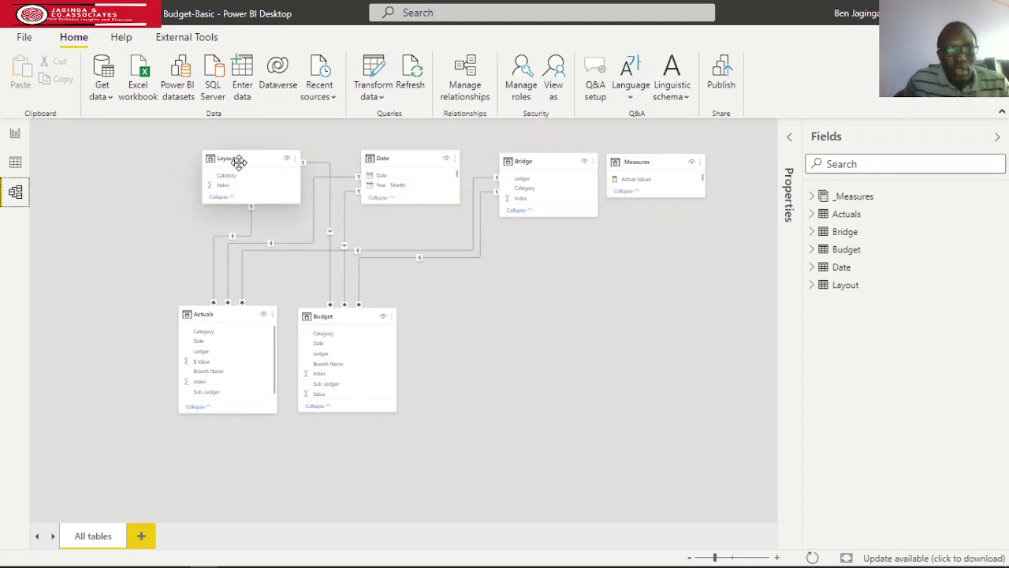
mouse_move(235, 162)
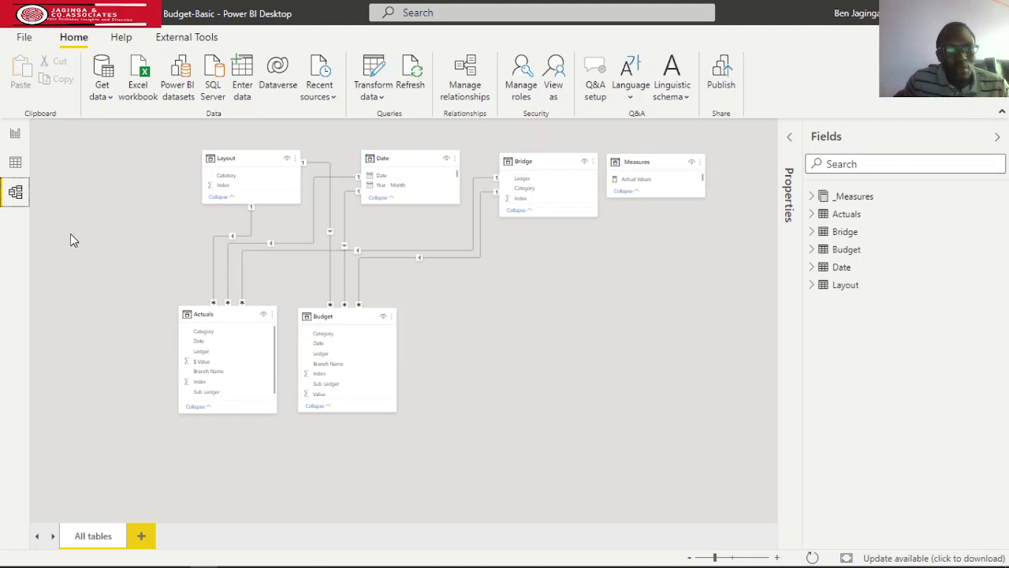
click(15, 136)
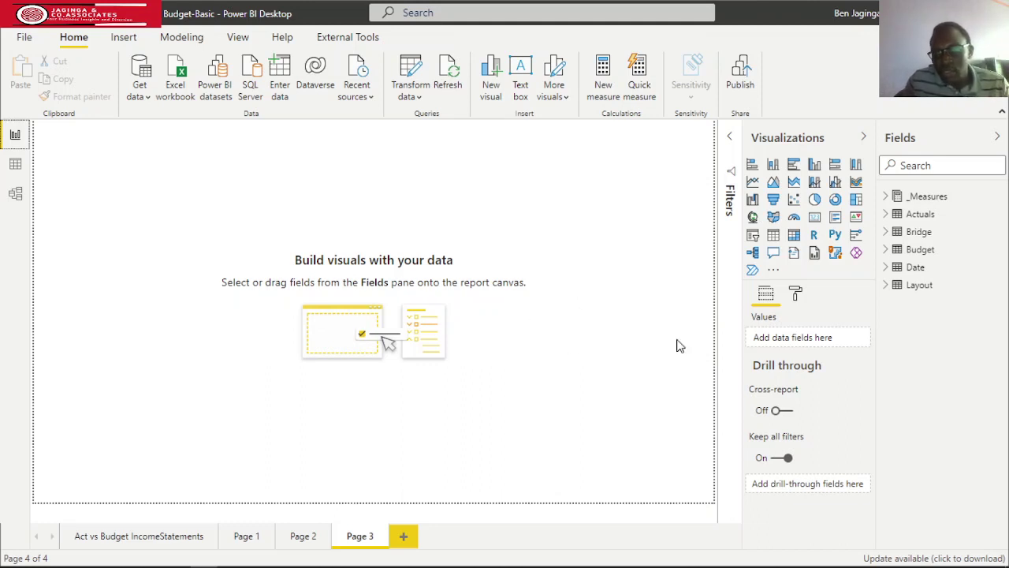
Step: Add a matrix to Page 3 with Layout's Catetory and Actuals' Ledger as rows and Actuals' $ Value as values
click(796, 240)
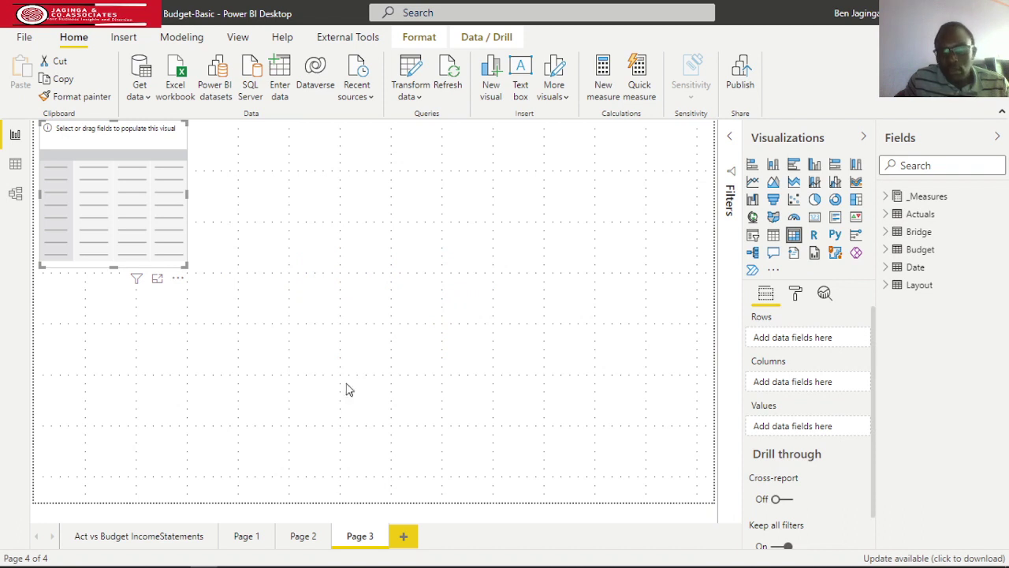
click(885, 287)
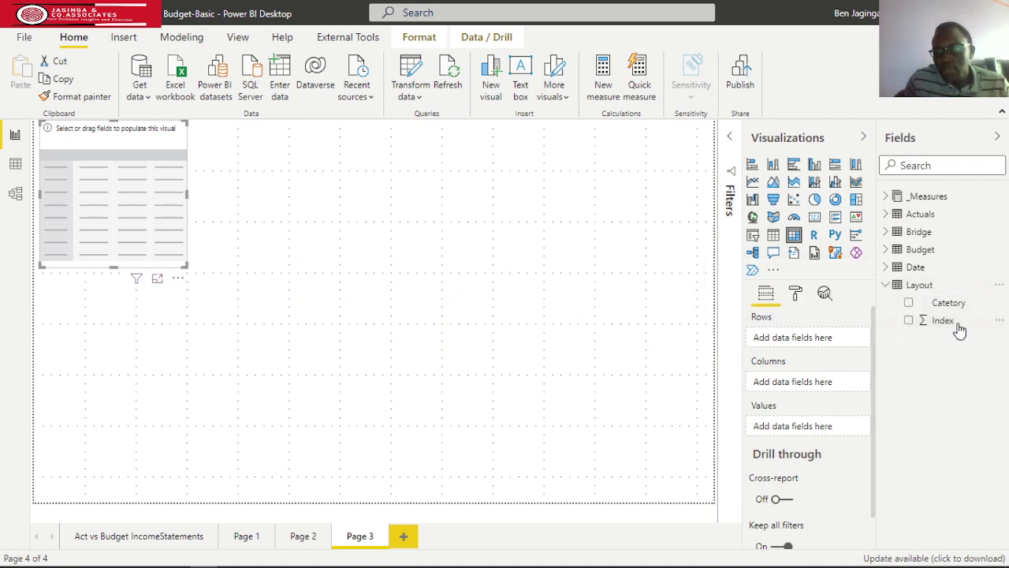
drag(942, 311, 794, 347)
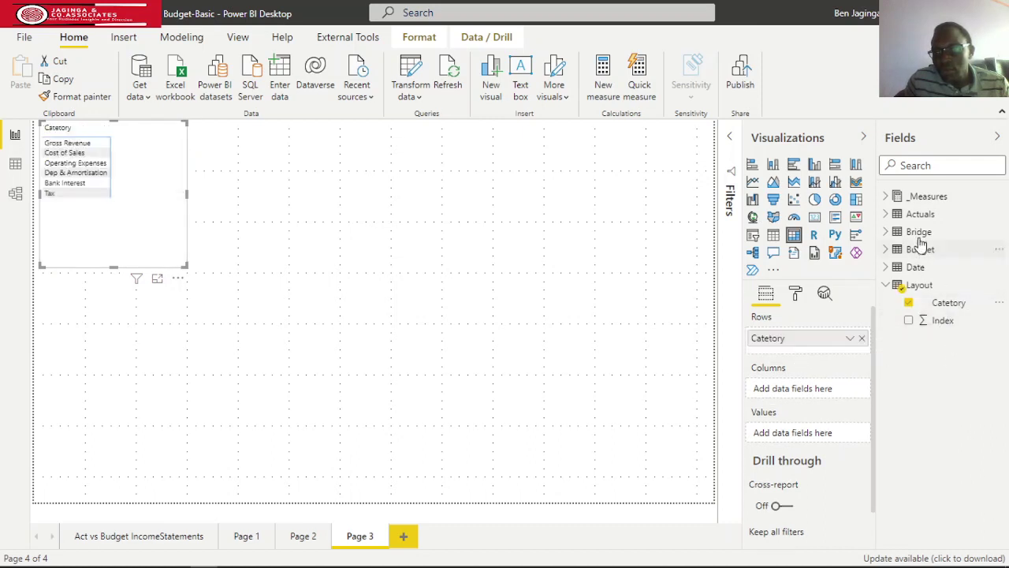
click(885, 214)
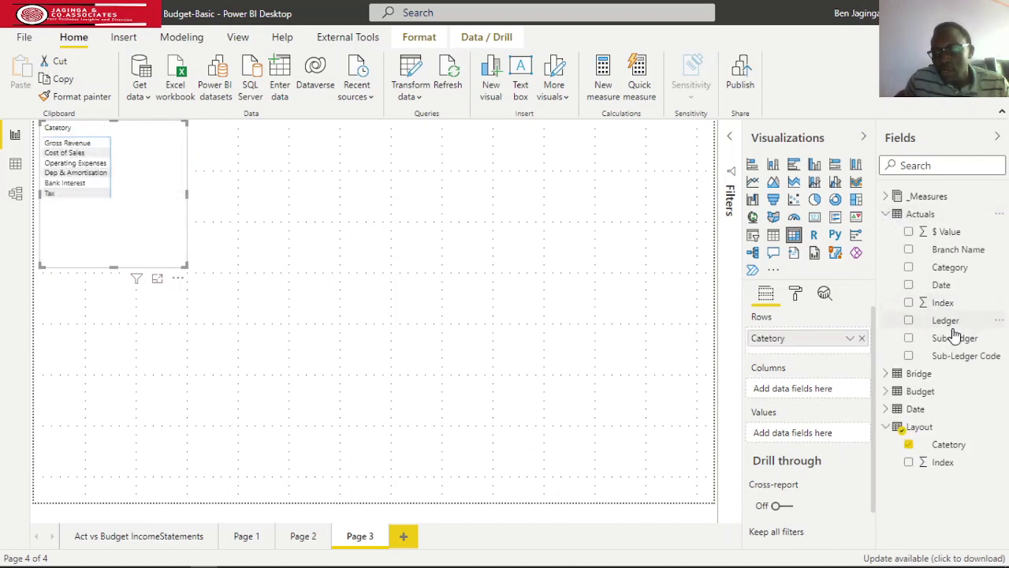
drag(946, 320, 805, 356)
click(907, 328)
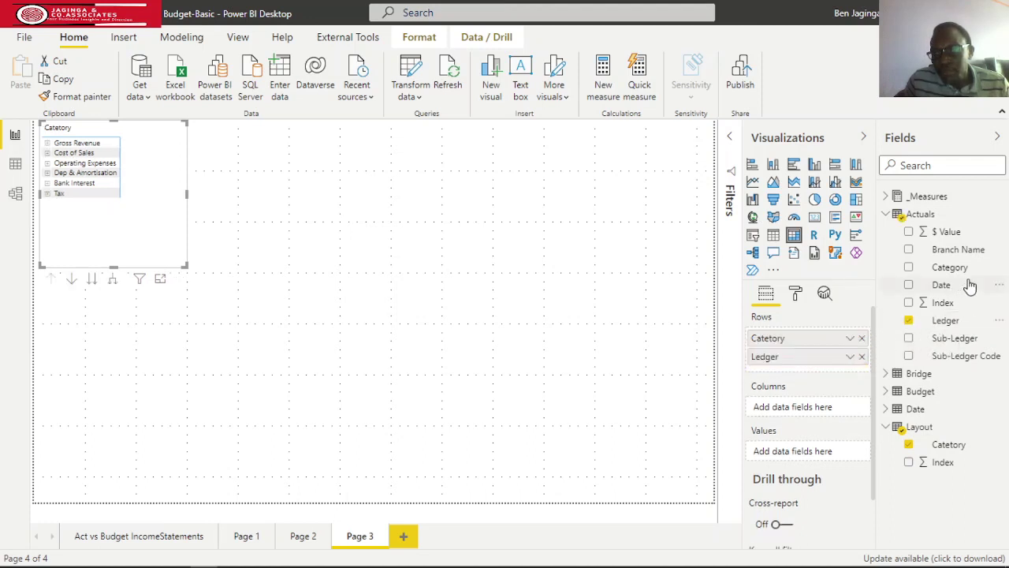
drag(941, 237, 812, 453)
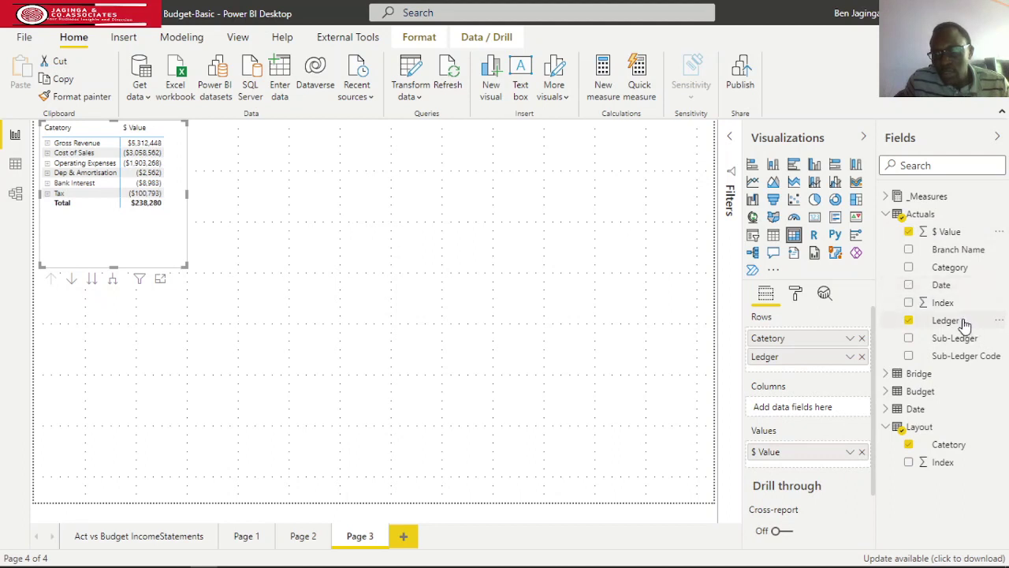
Step: Collapse the Actuals and Layout field lists and use the Date table's Year as the matrix columns
click(888, 216)
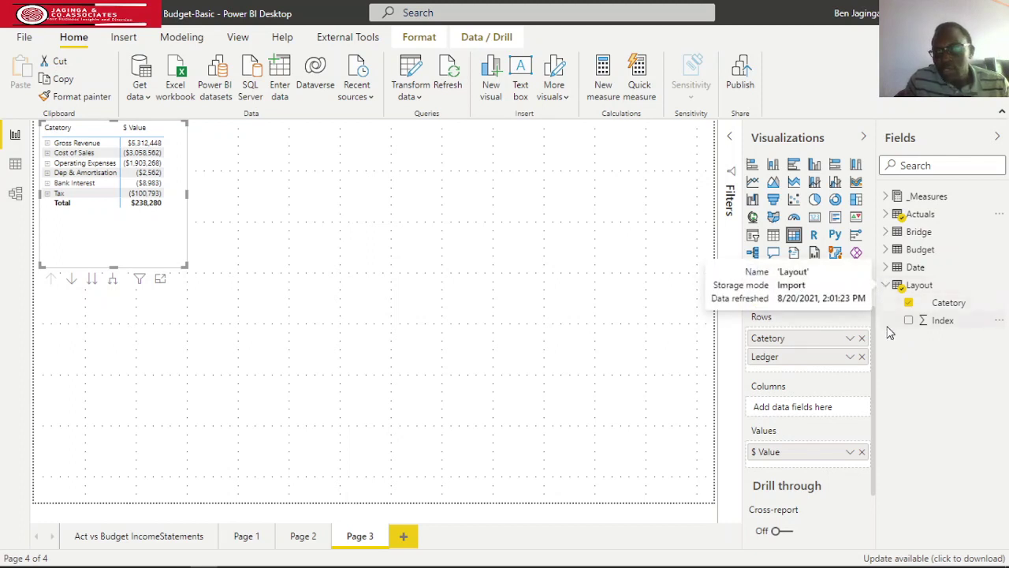
click(886, 285)
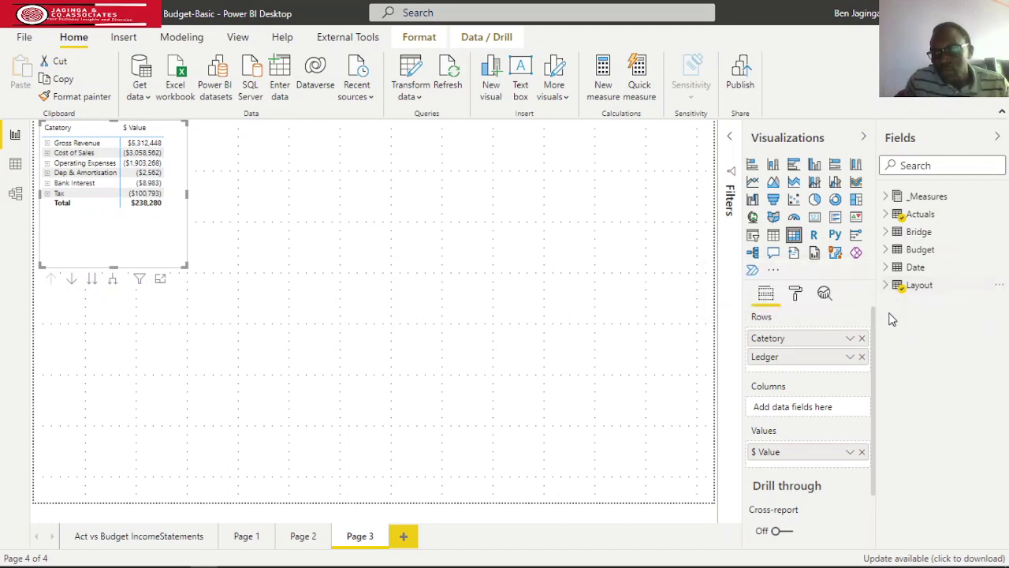
click(886, 267)
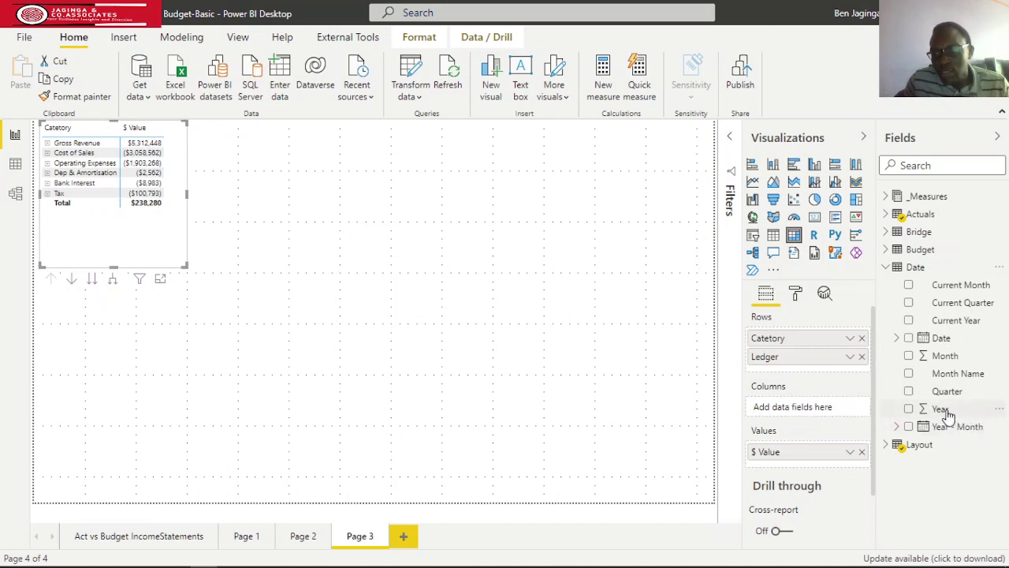
drag(951, 415, 805, 411)
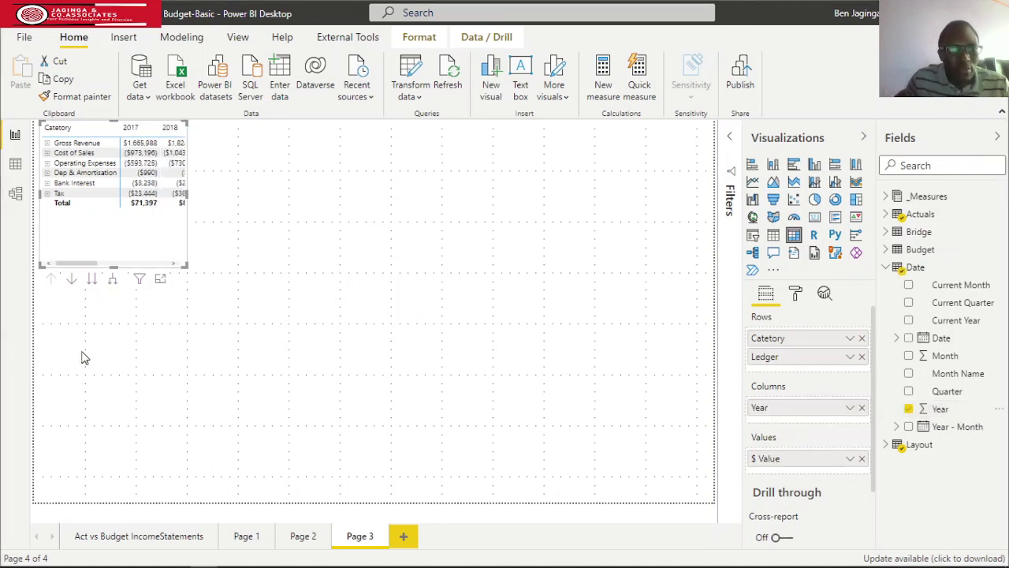
Step: Enlarge the matrix to fit all year columns and expand Gross Revenue, Cost of Sales, Operating Expenses, Dep & Amortisation and Bank Interest to their ledgers
drag(113, 266, 128, 362)
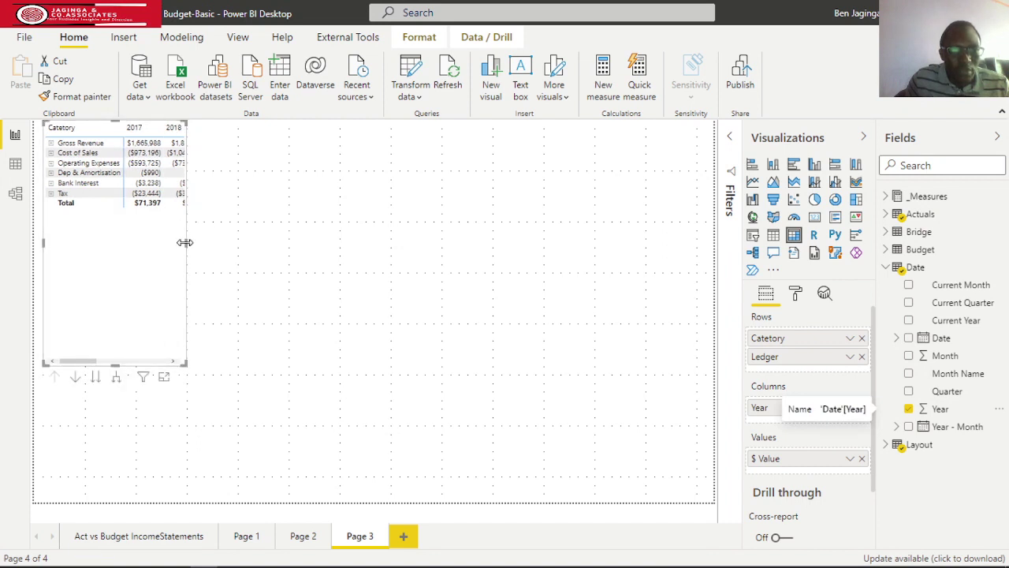
drag(185, 242, 313, 244)
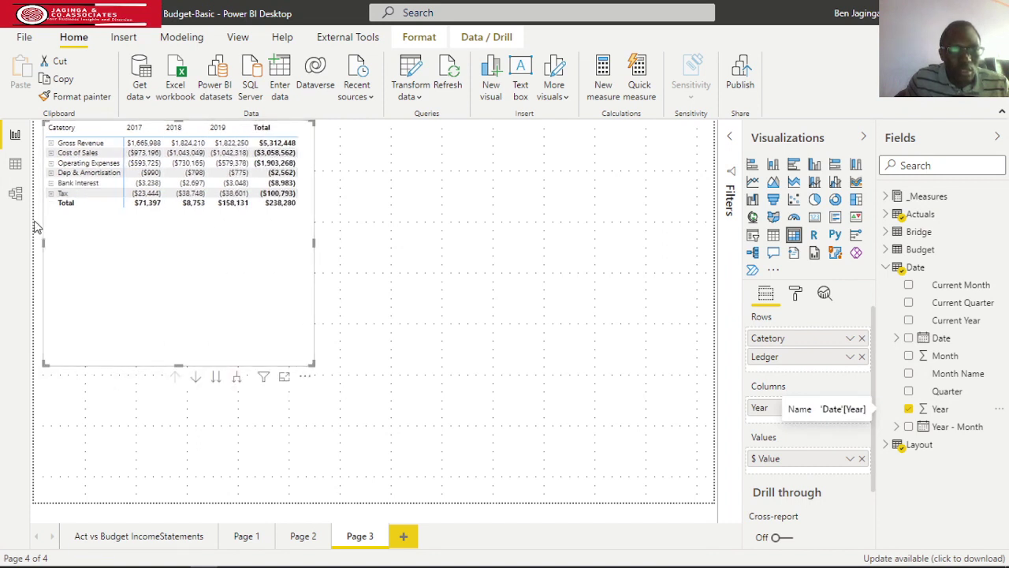
click(51, 144)
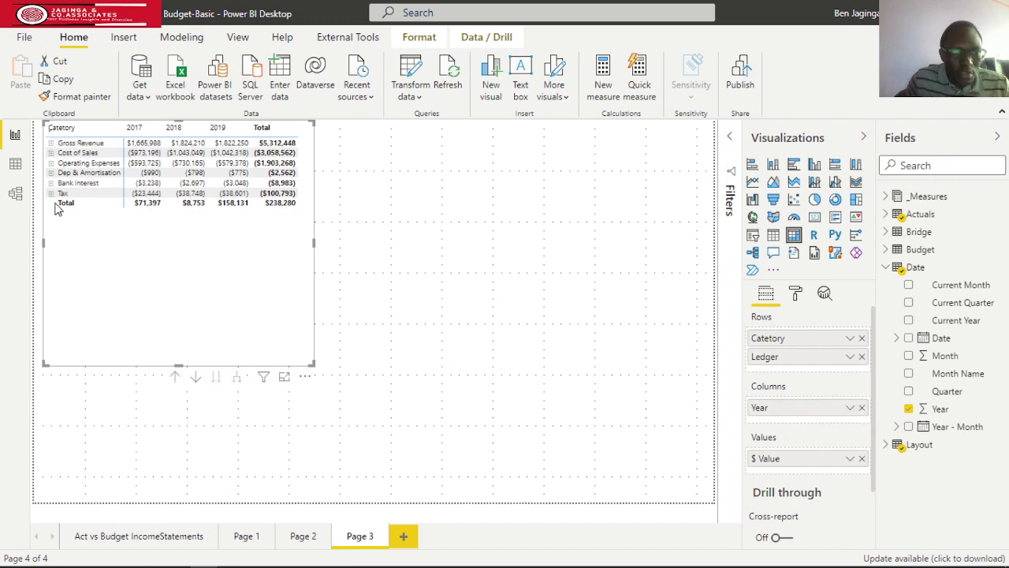
click(51, 203)
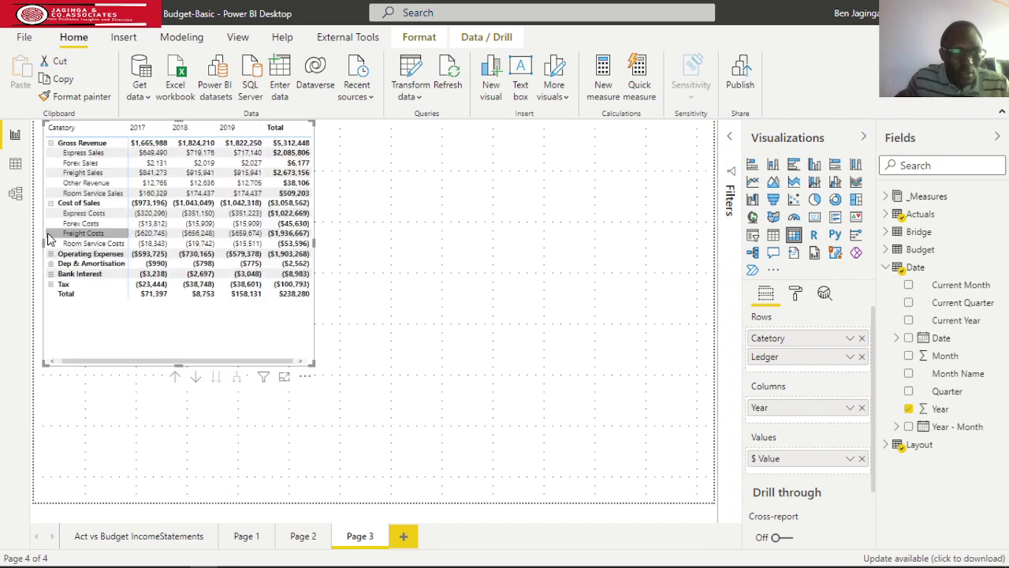
click(51, 254)
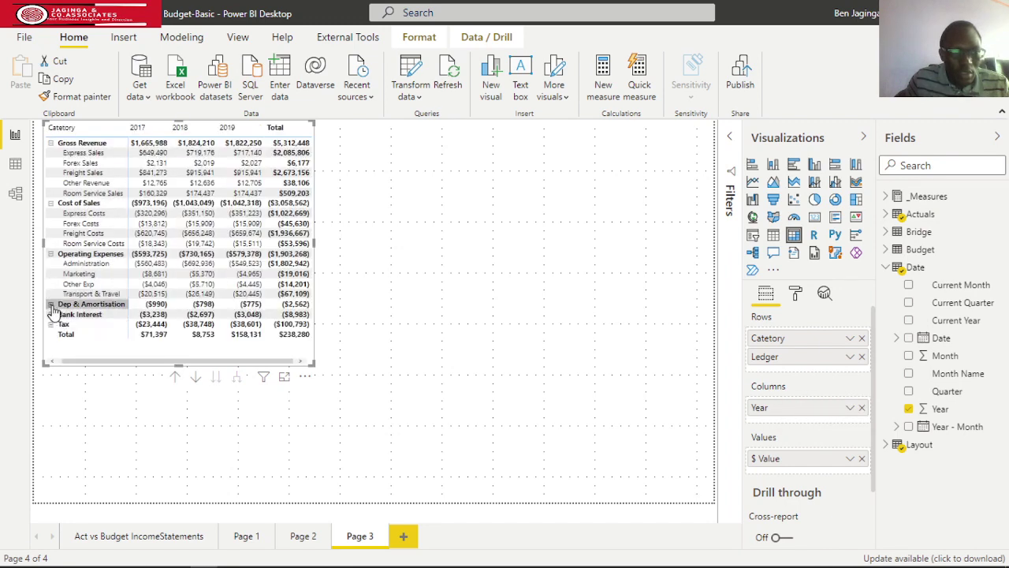
click(50, 304)
click(52, 326)
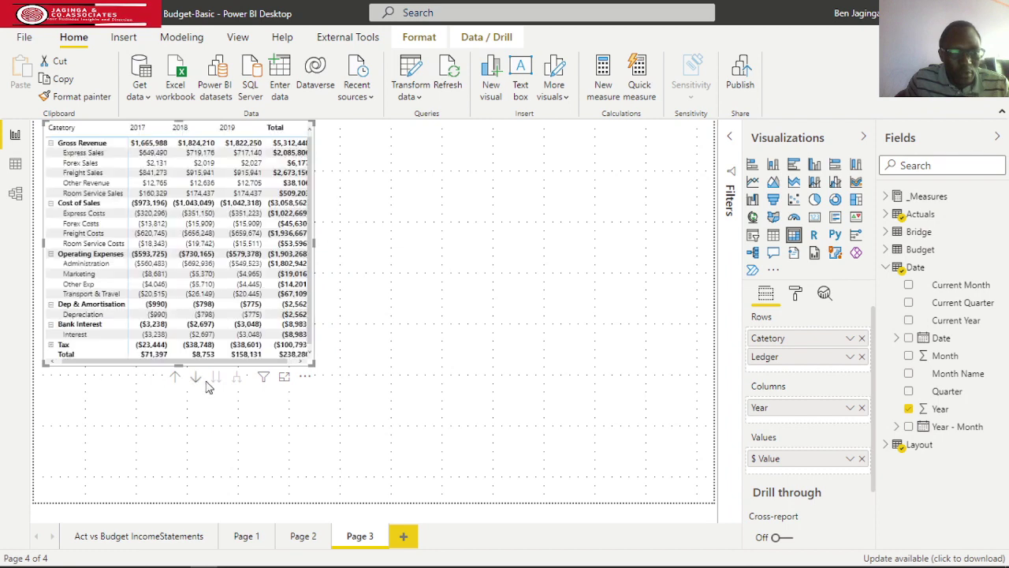
Step: Expand the Tax category to its ledgers and make the matrix taller and slightly wider to fit all rows and totals
drag(179, 364, 195, 410)
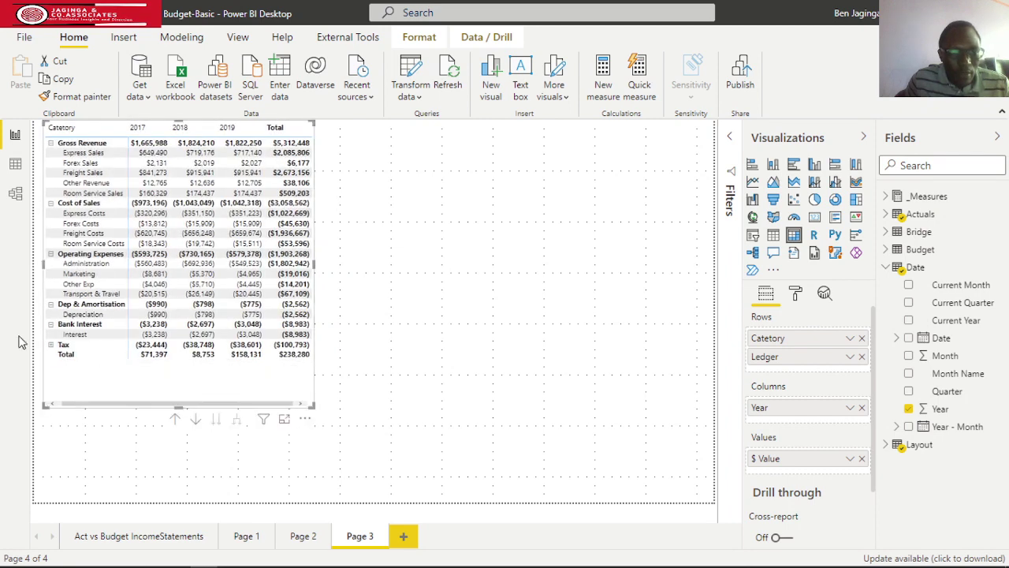
click(50, 345)
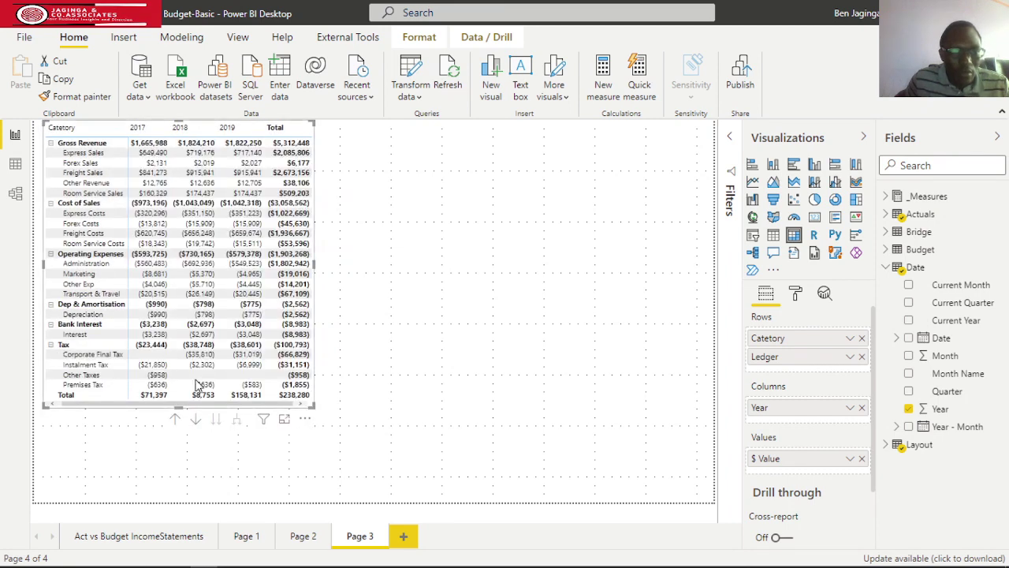
mouse_move(344, 272)
mouse_down()
mouse_move(385, 270)
mouse_move(356, 279)
mouse_up()
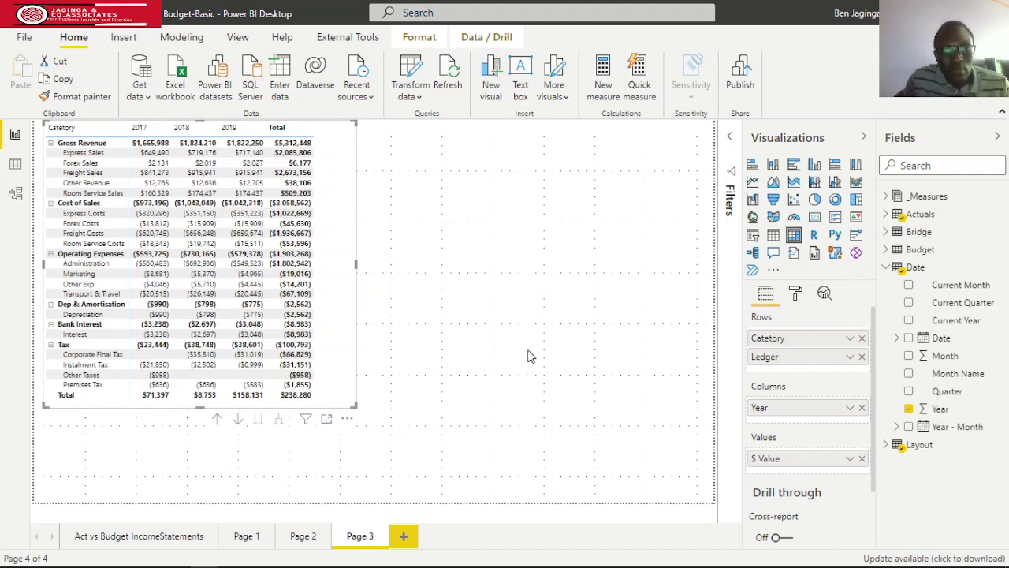
drag(357, 269, 339, 273)
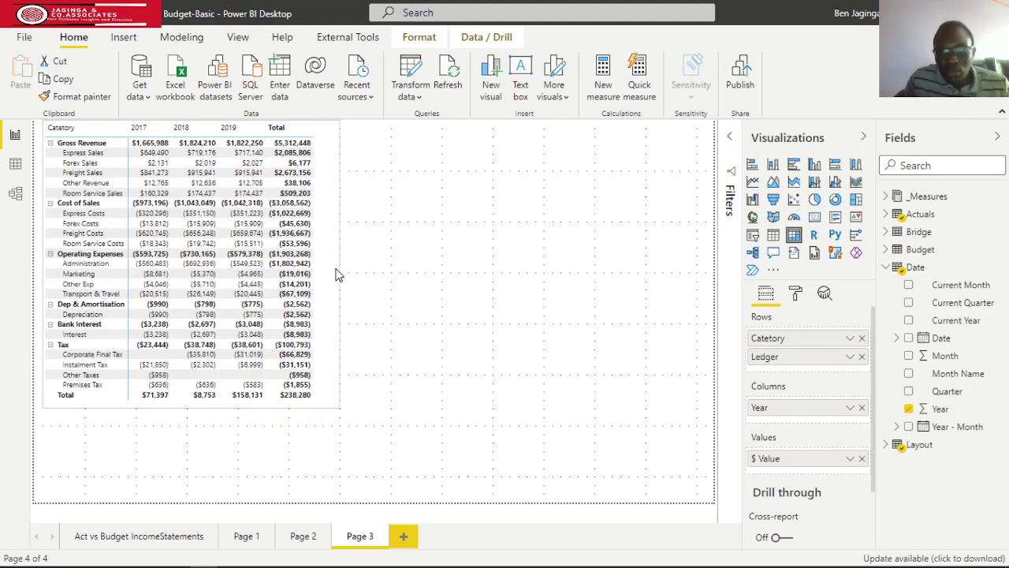
Step: Turn on the matrix title and set its text to "Actual Income Statement"
click(795, 293)
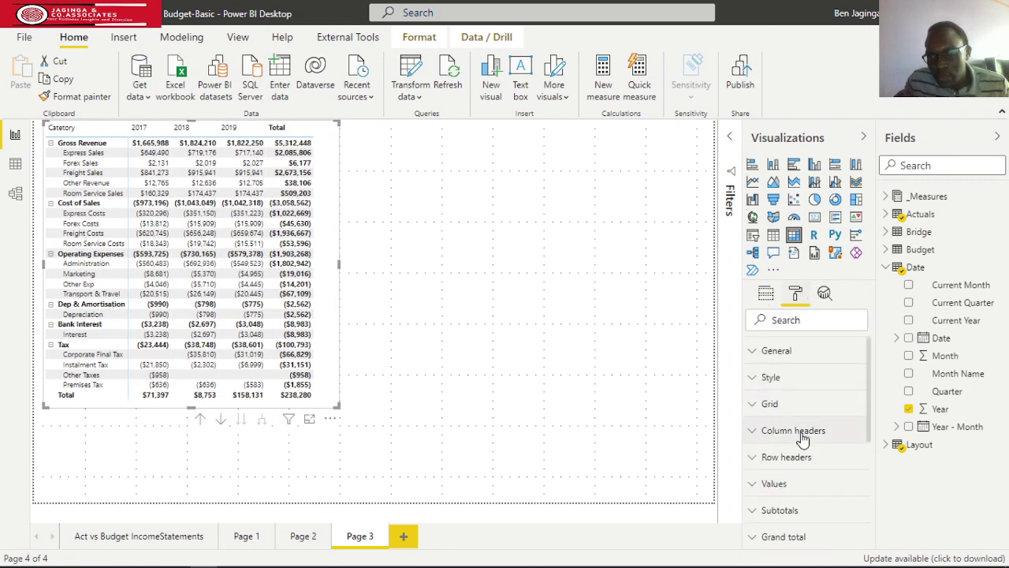
scroll(801, 439, down, 2)
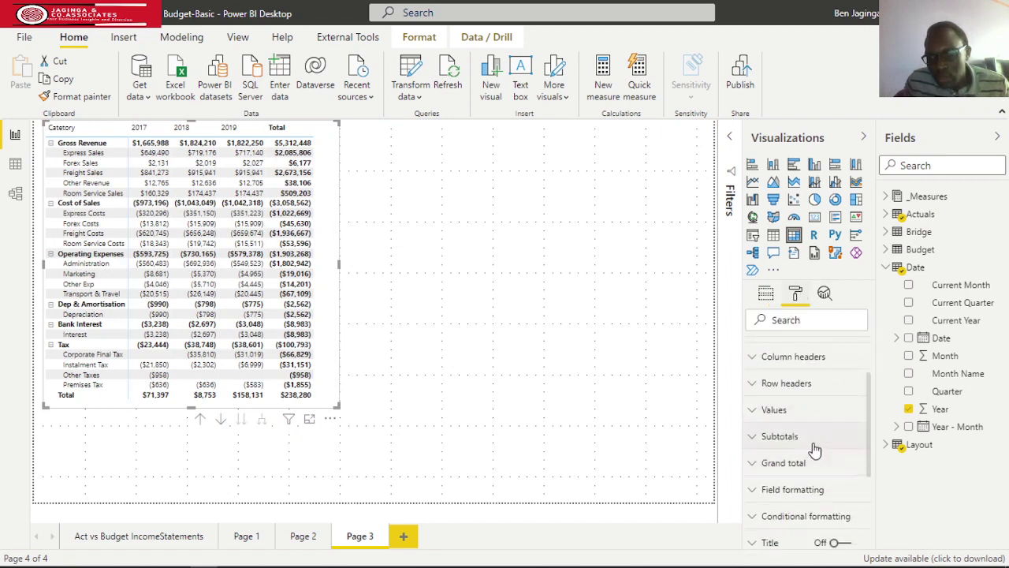
scroll(779, 446, down, 3)
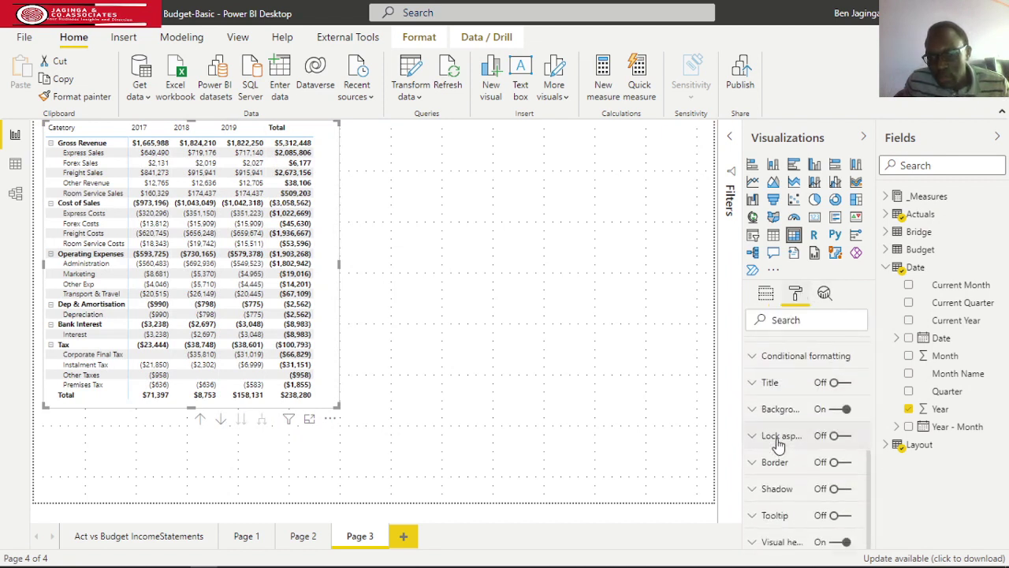
click(753, 384)
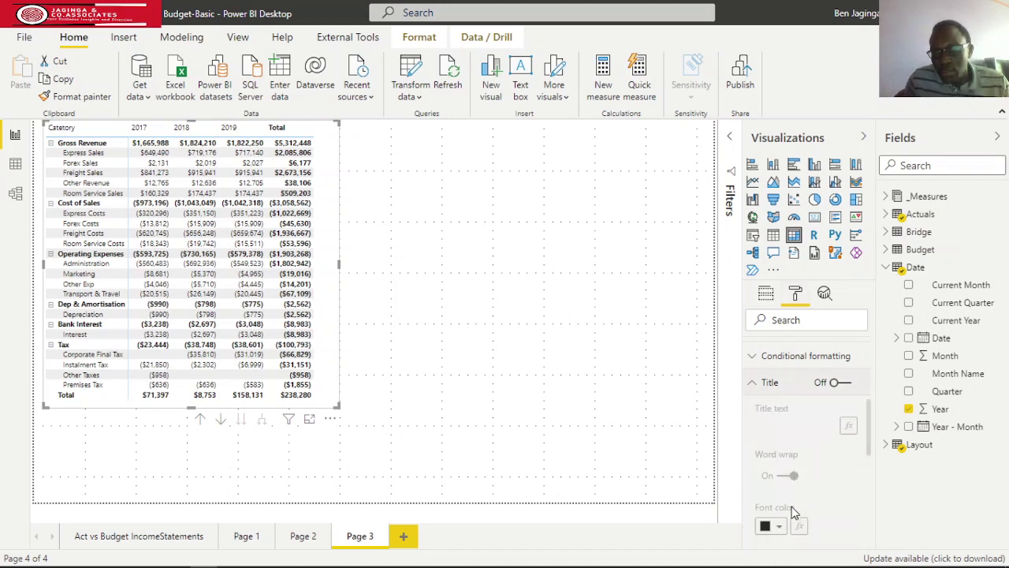
click(839, 382)
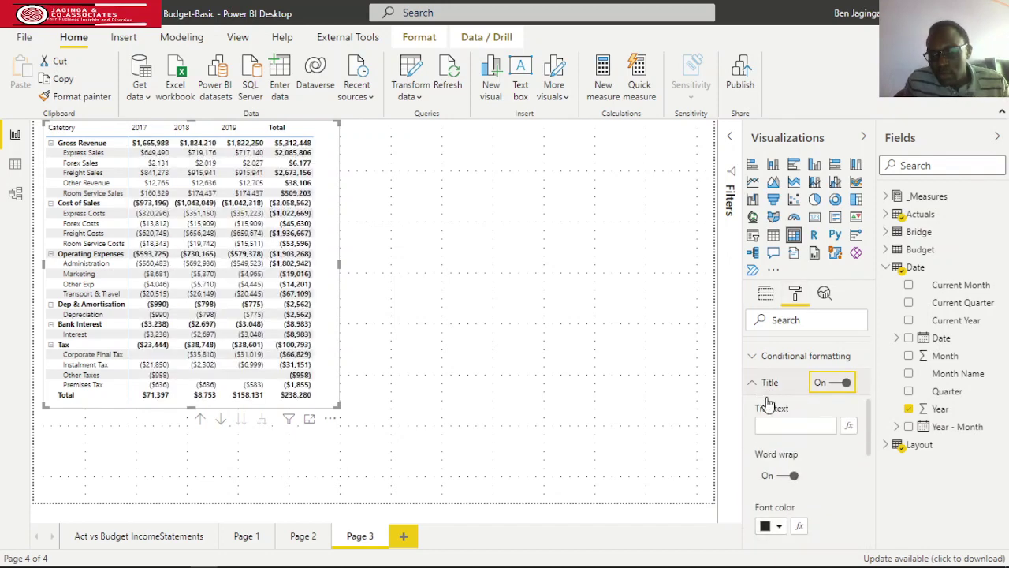
click(789, 423)
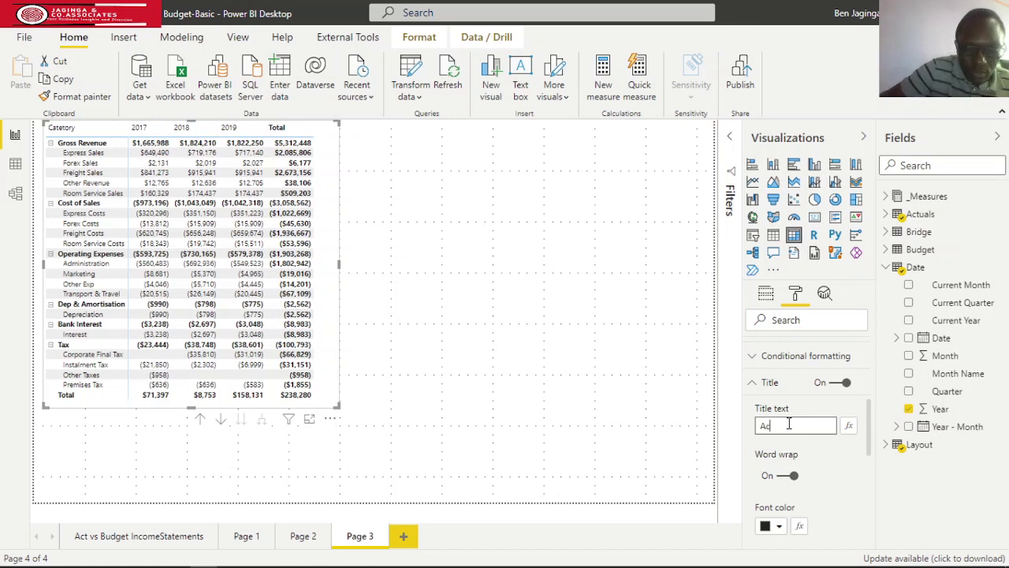
text(Actual Income )
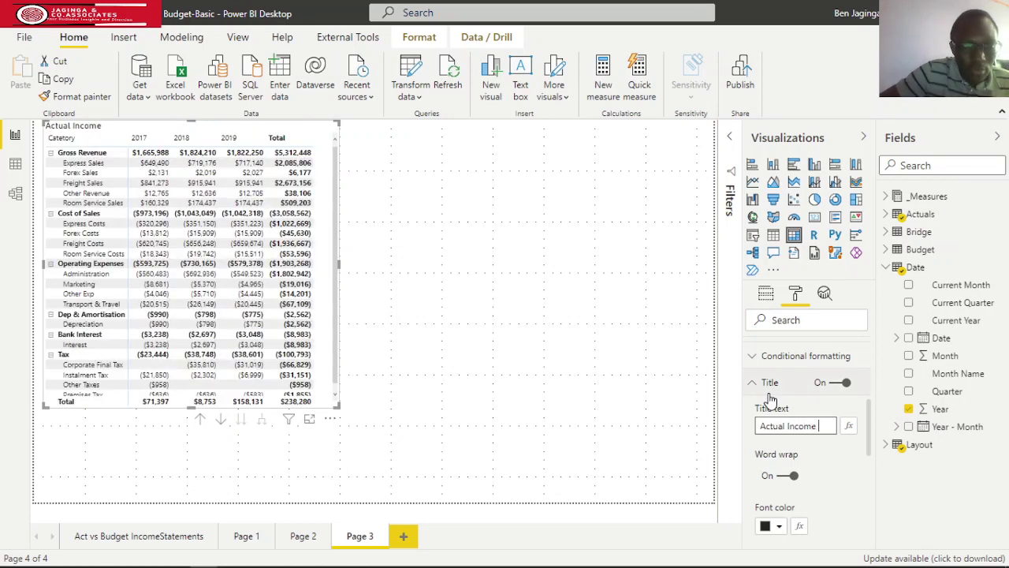
text(State)
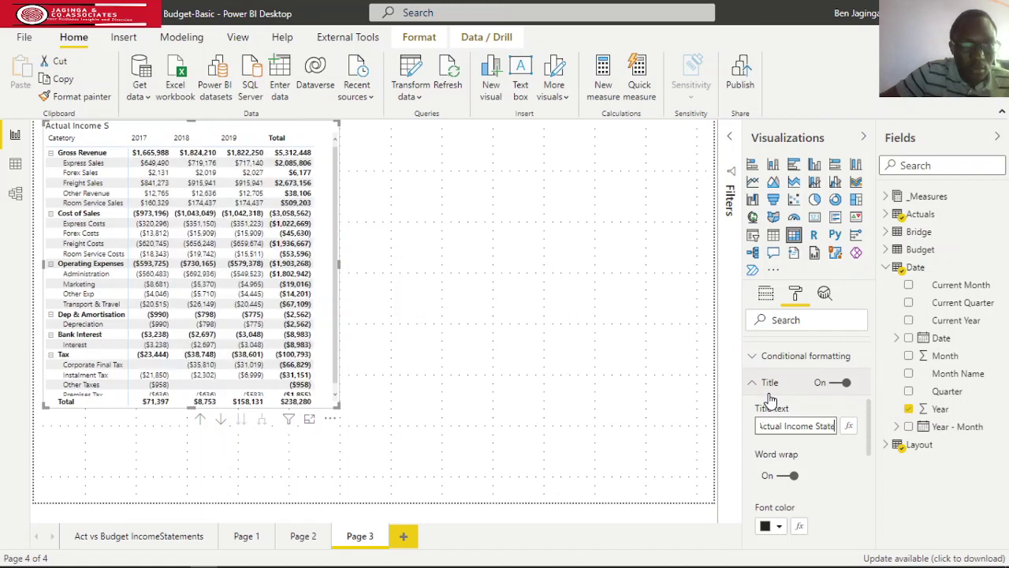
text(ment)
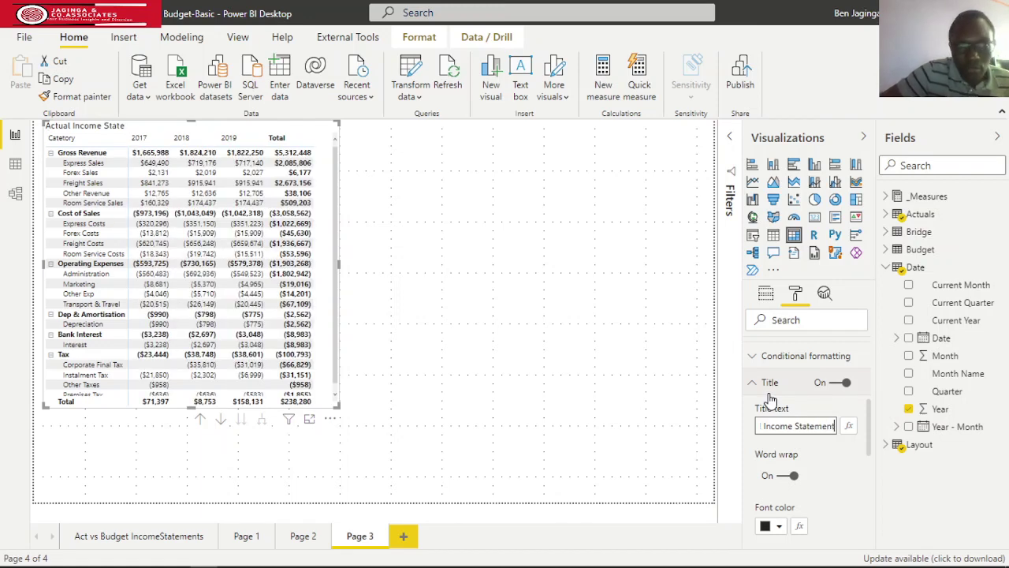
Step: Set the matrix title's font color to black and center its alignment
scroll(833, 491, down, 3)
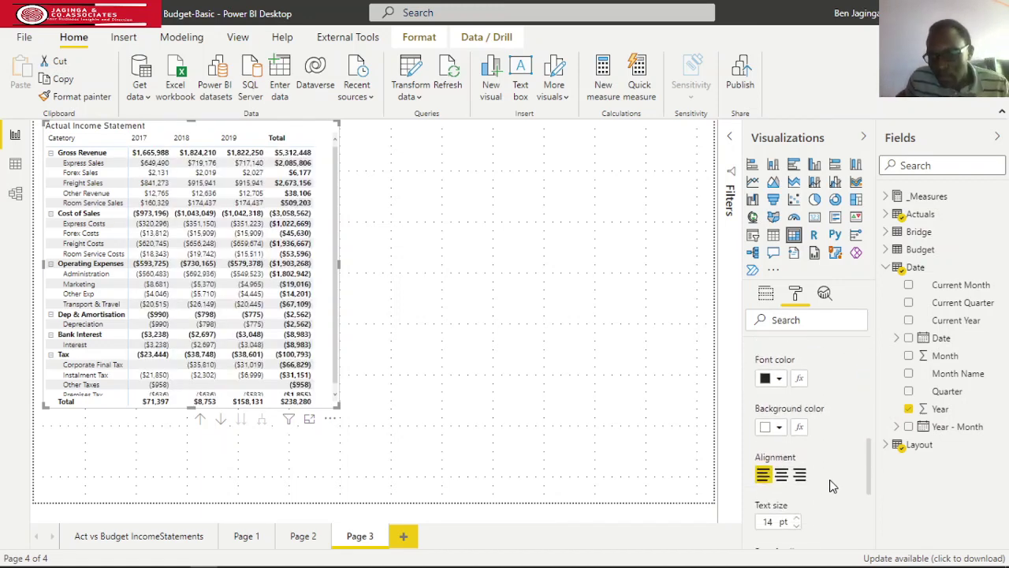
click(779, 380)
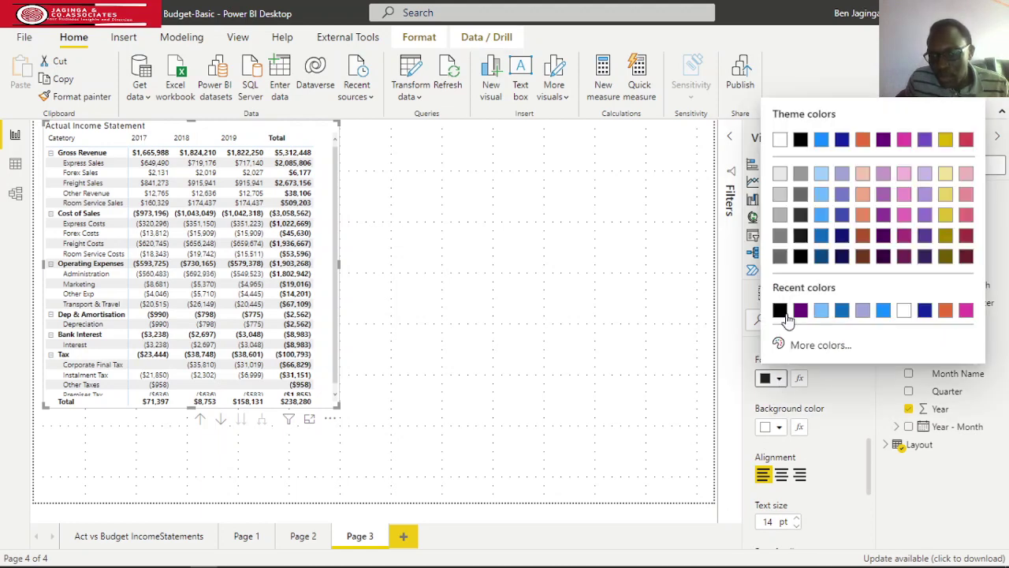
click(781, 445)
click(781, 474)
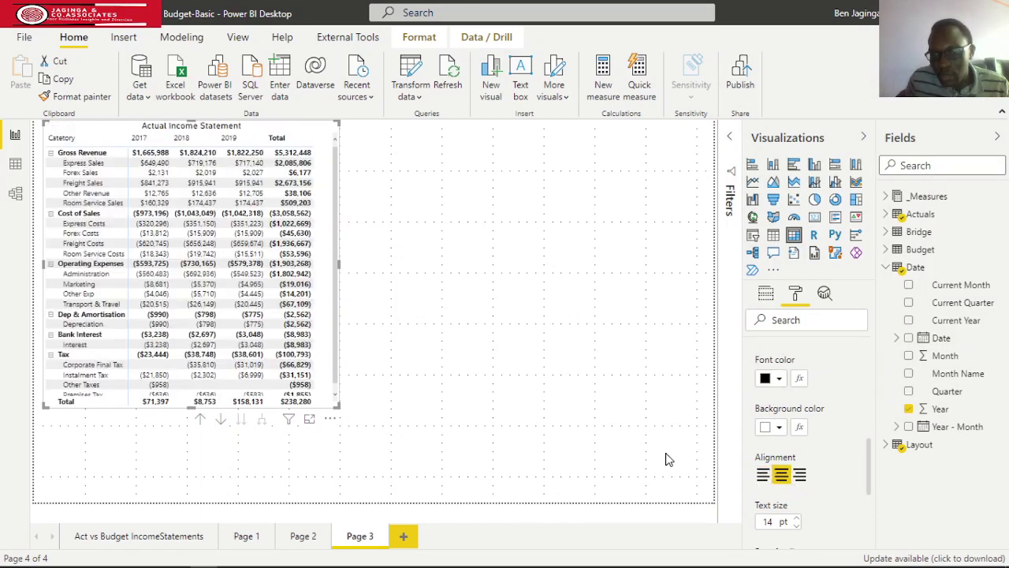
scroll(772, 426, up, 4)
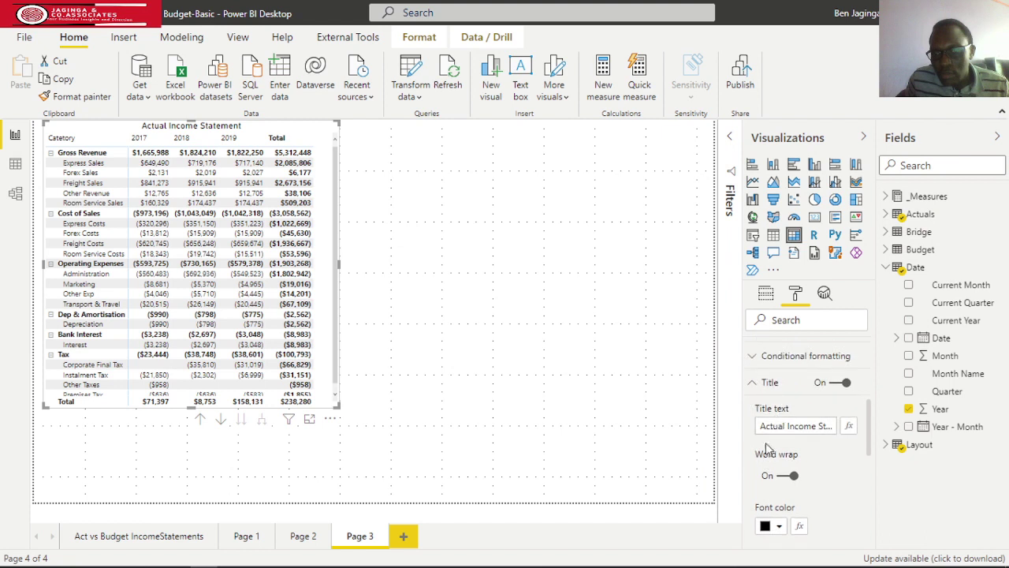
click(750, 382)
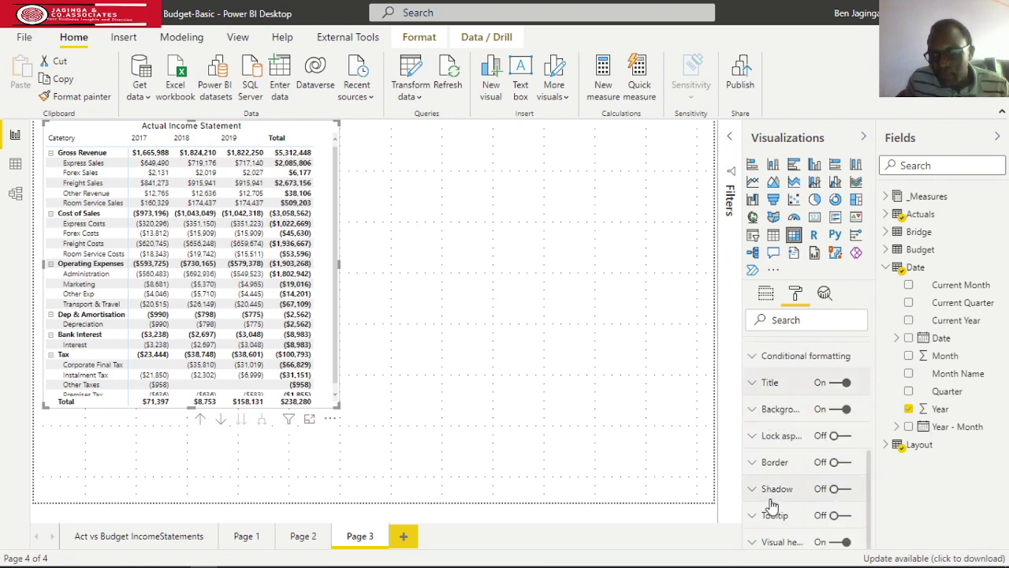
Step: Give the matrix title a light blue background color and collapse the title settings
click(752, 387)
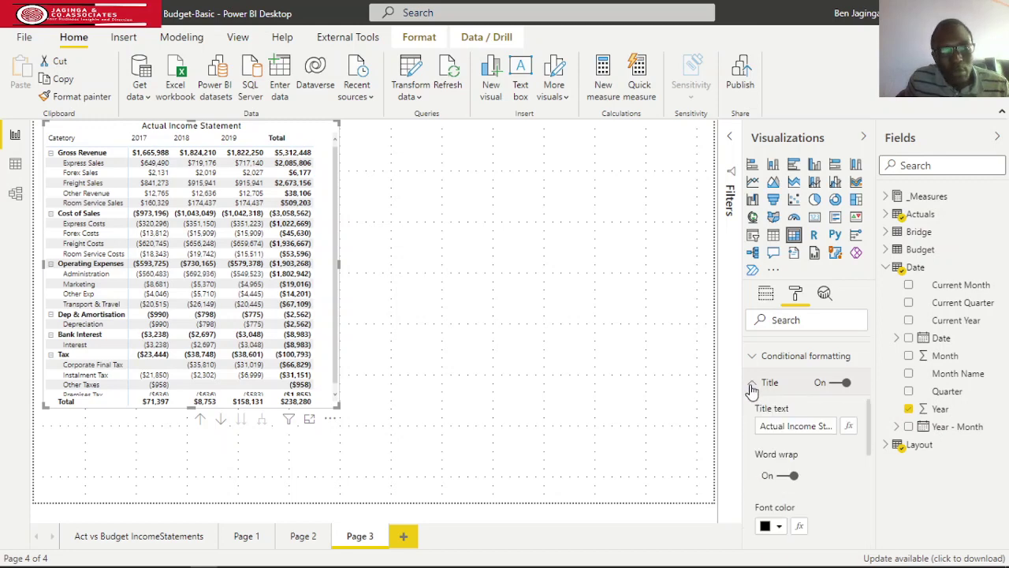
scroll(791, 505, down, 2)
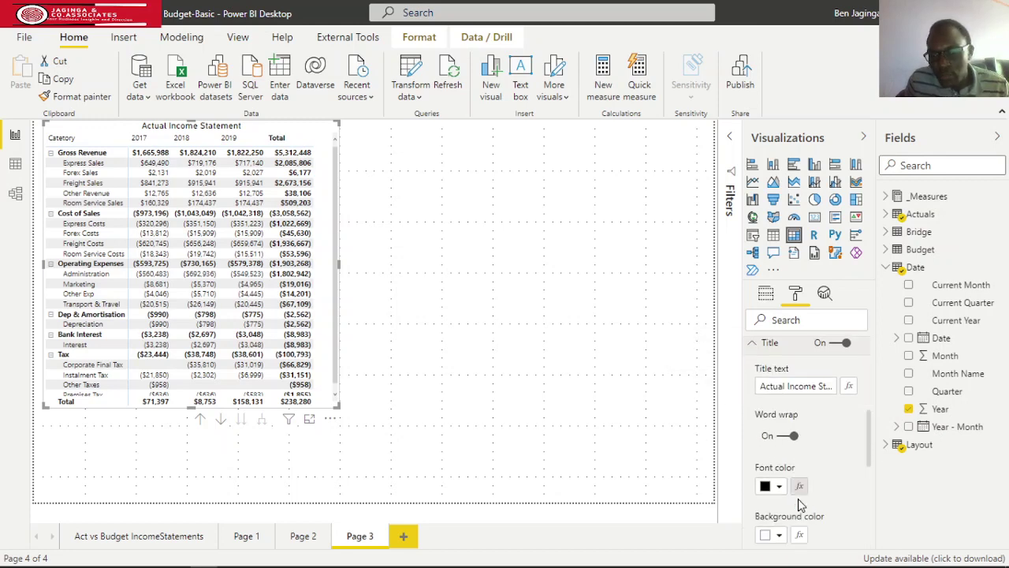
click(781, 502)
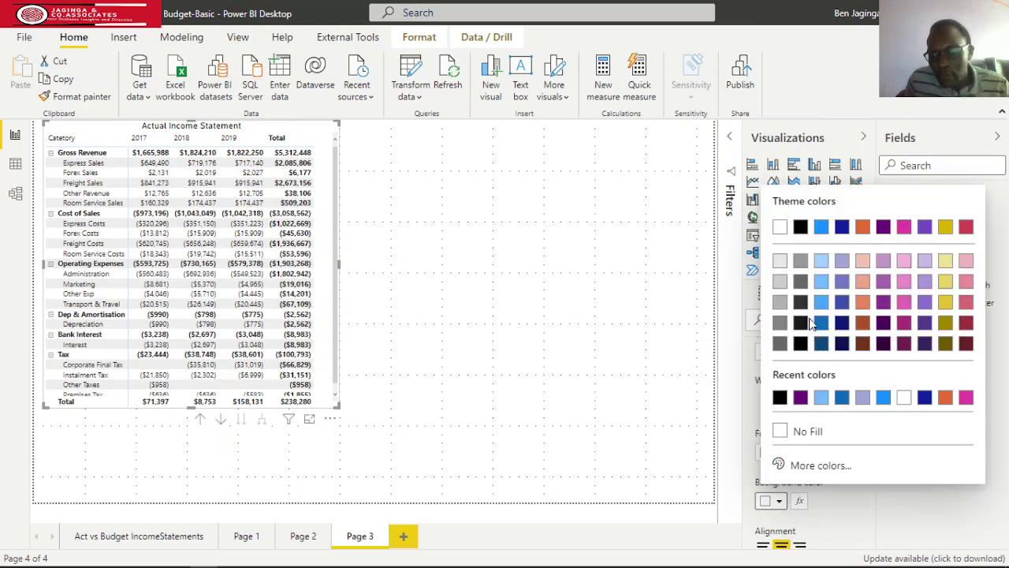
click(820, 289)
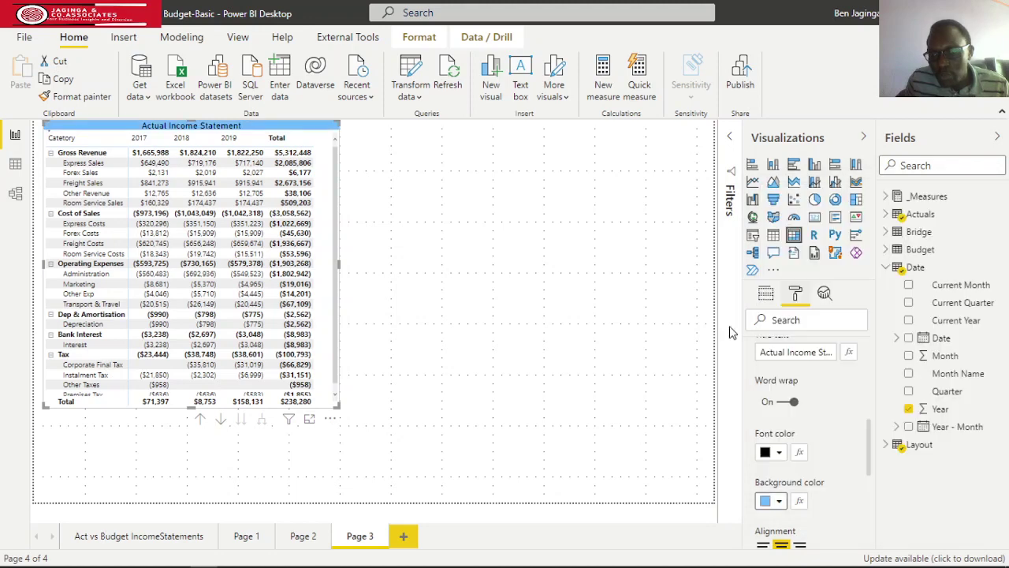
scroll(761, 406, up, 2)
click(753, 382)
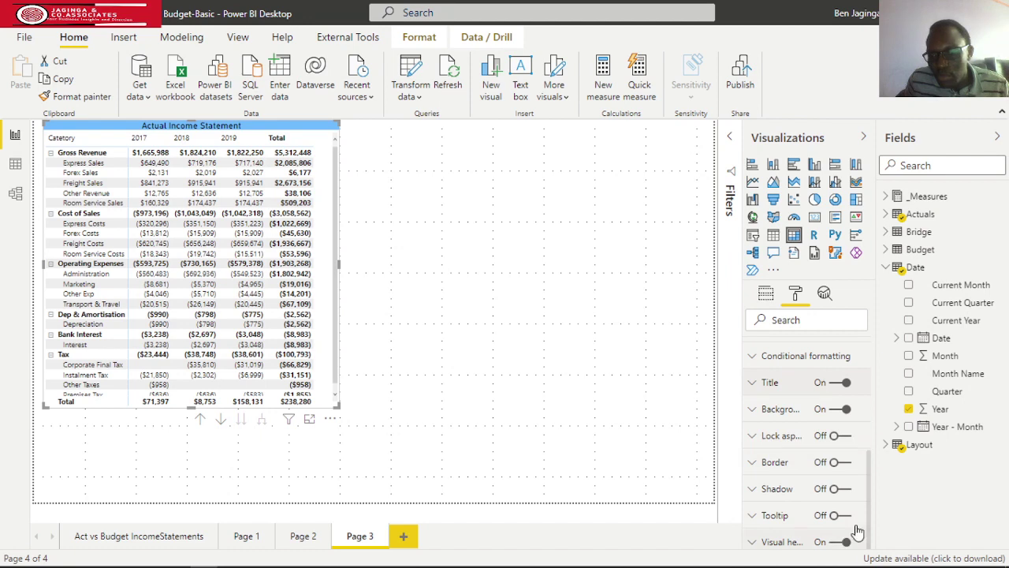
Step: Turn on the matrix border with a radius of 17 px and a dark purple color
click(841, 464)
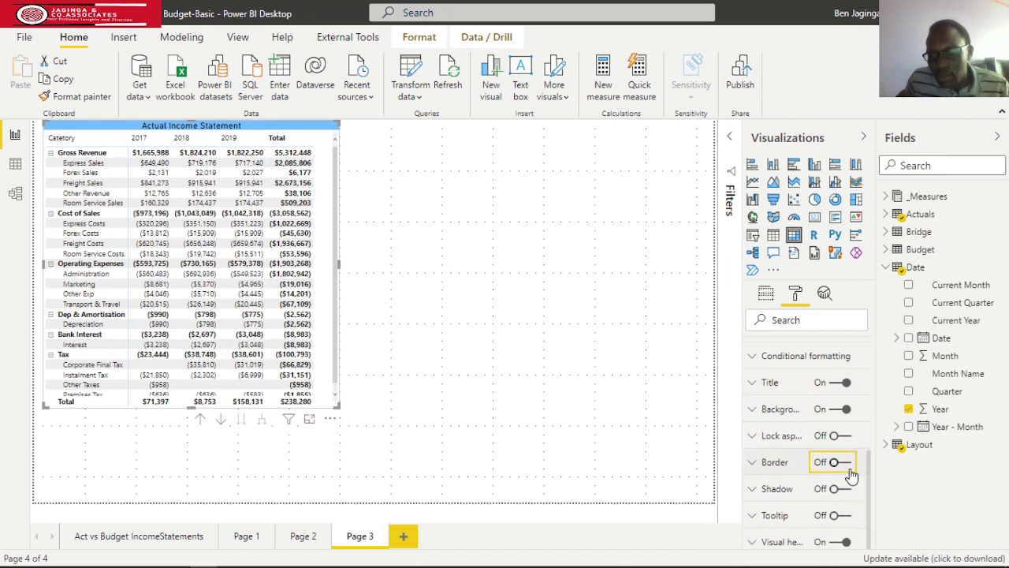
click(753, 465)
scroll(860, 489, down, 3)
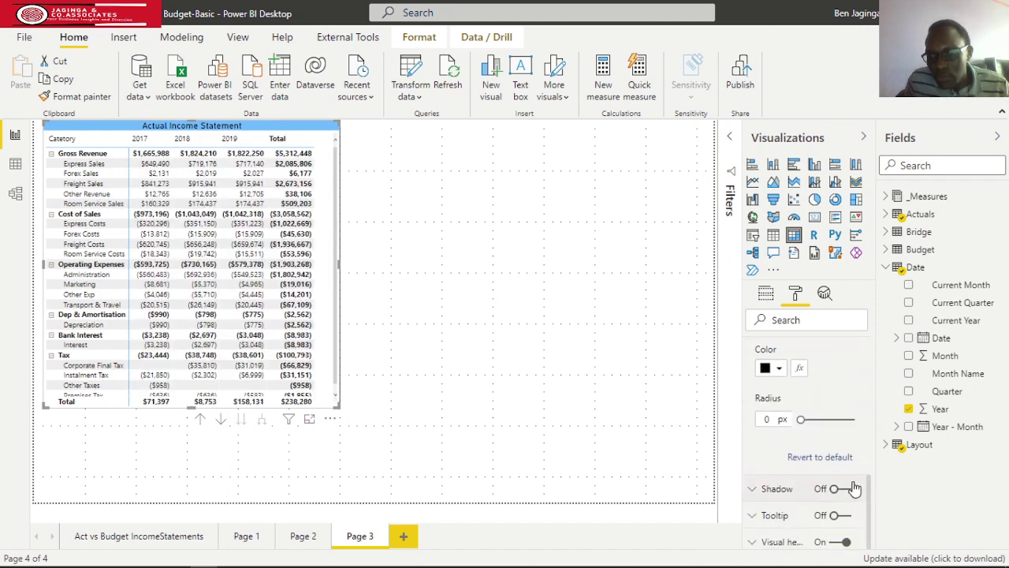
drag(802, 419, 830, 419)
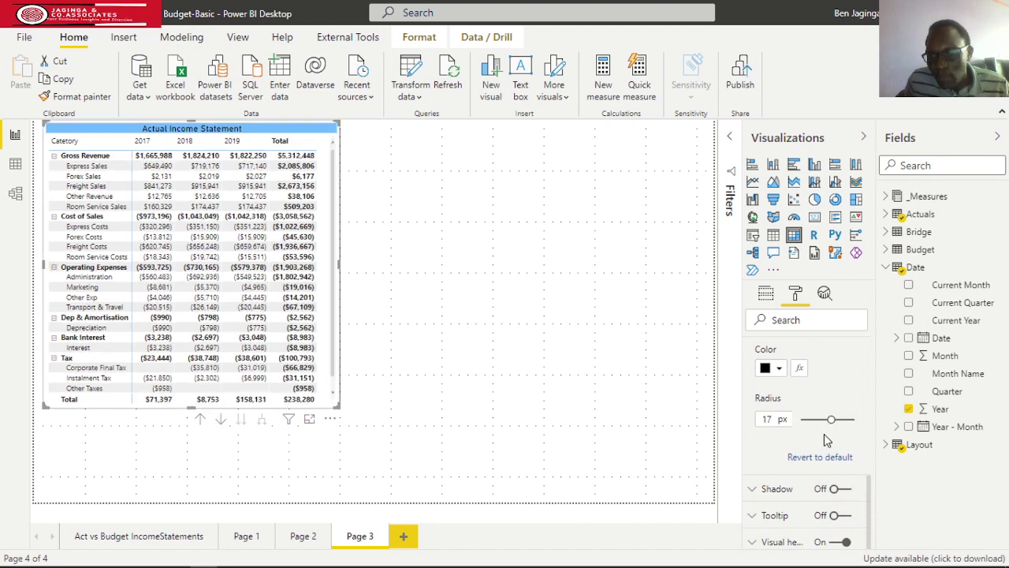
scroll(845, 426, up, 2)
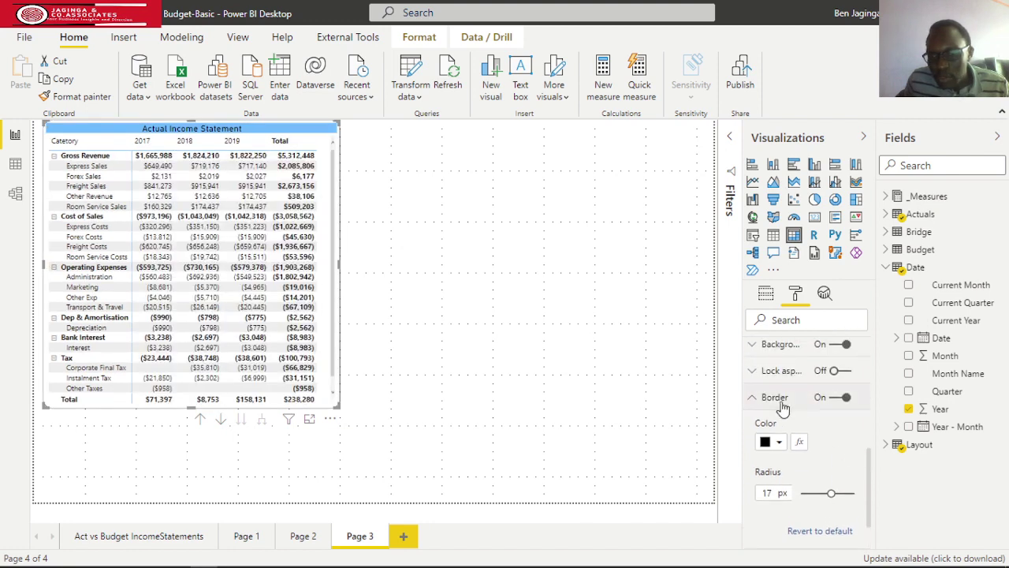
click(779, 442)
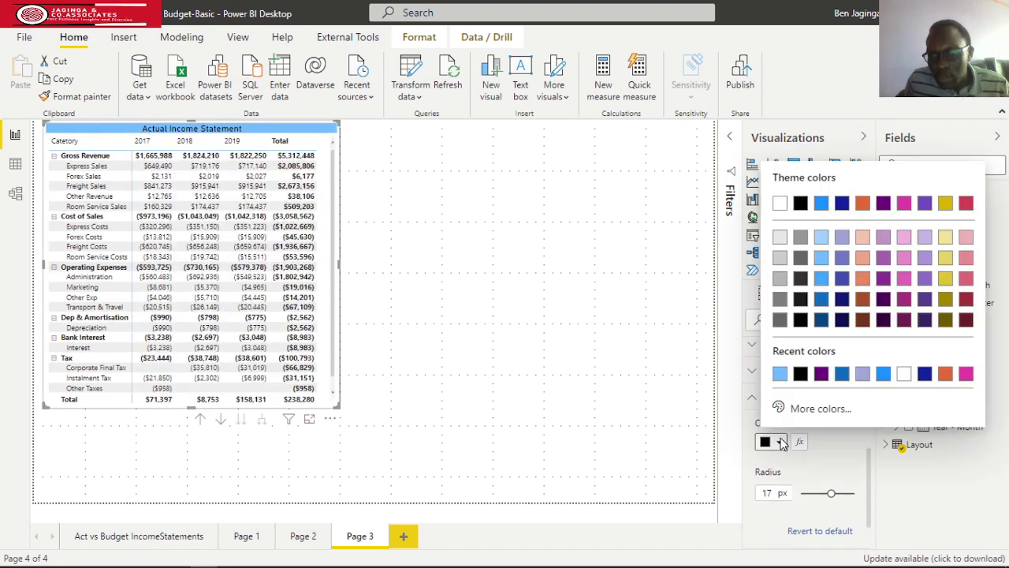
click(821, 373)
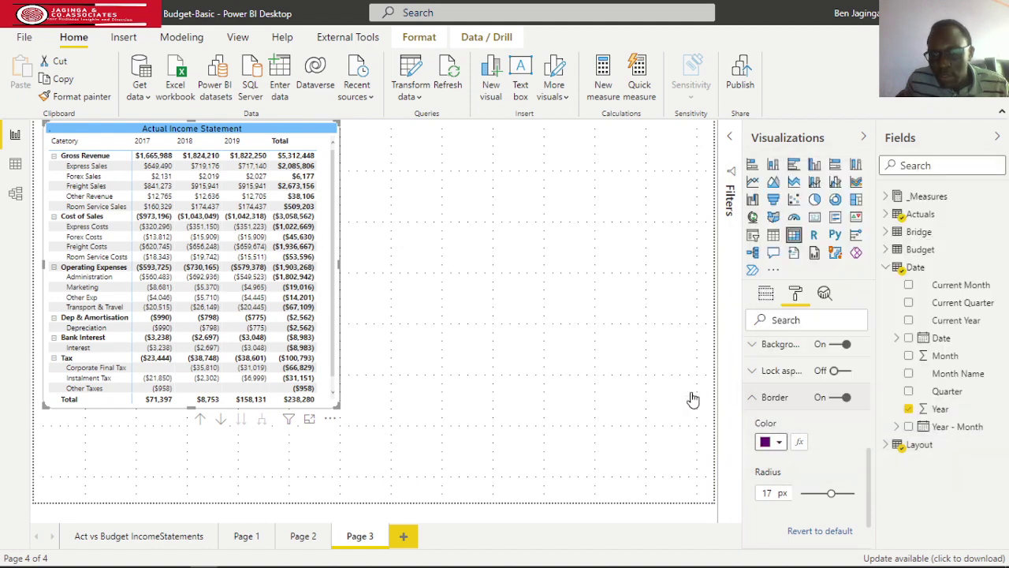
Step: Set the actual income statement matrix's row subtotals label to "Net Income" and collapse the subtotals settings
click(751, 403)
scroll(816, 408, up, 2)
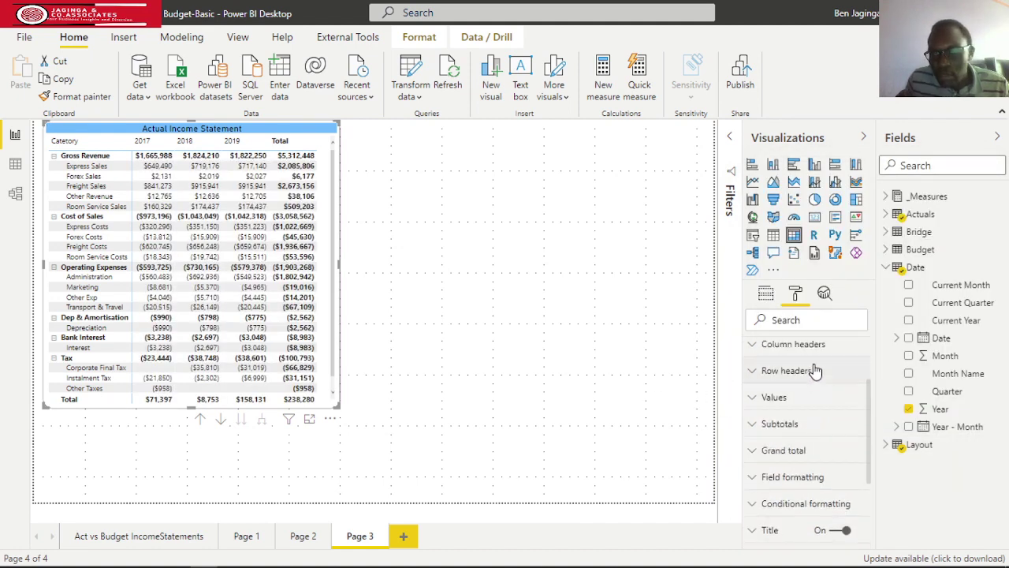
click(755, 427)
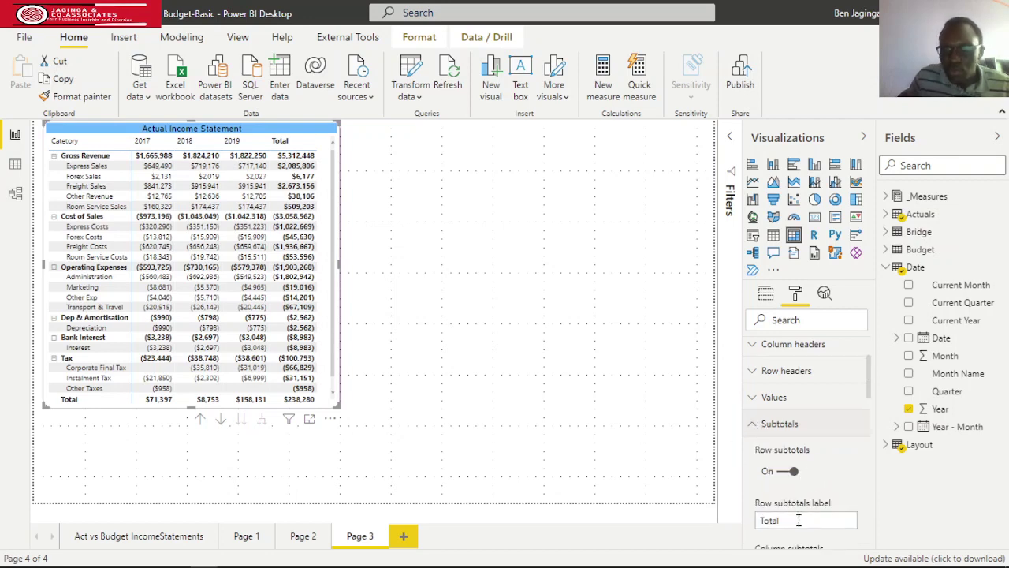
scroll(799, 520, down, 2)
click(796, 448)
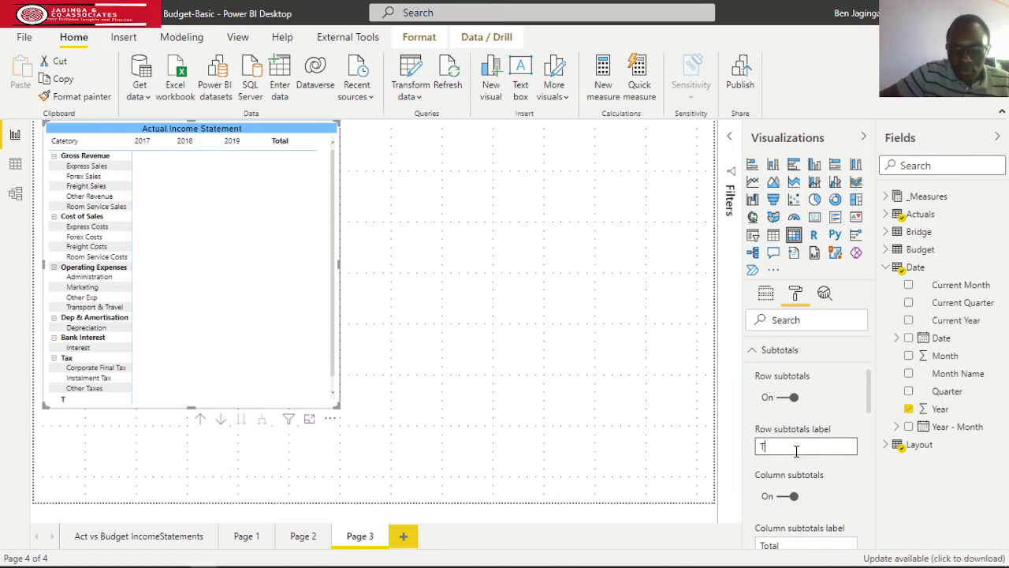
key(BackSpace)
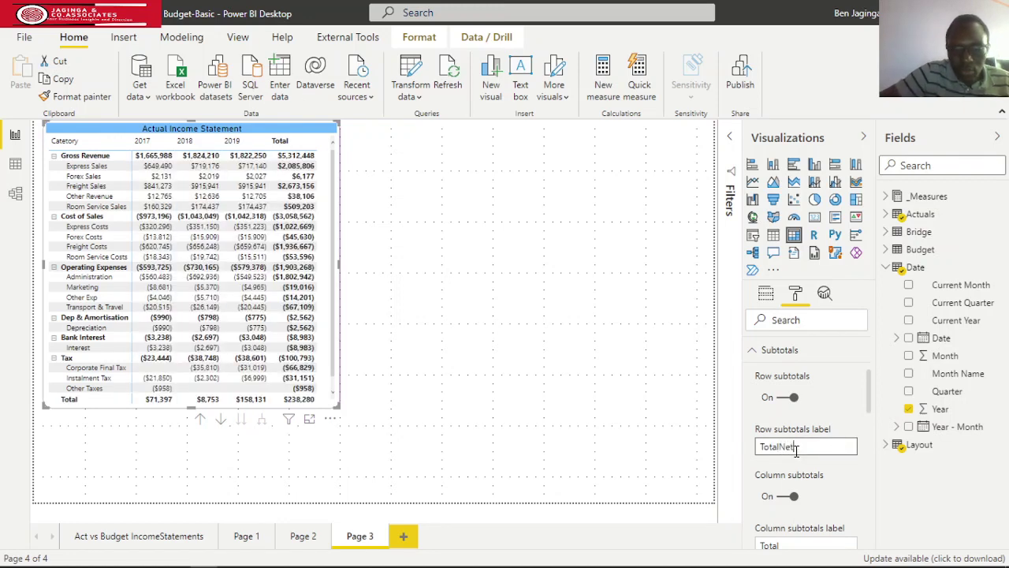
text(TotalNet Income)
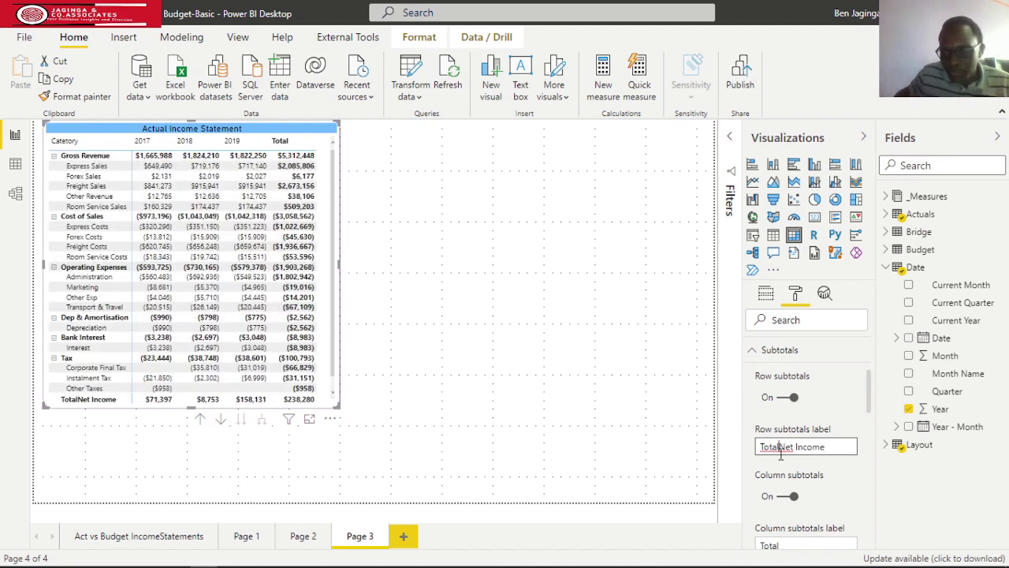
click(781, 446)
key(BackSpace)
key(BackSpace)
key(BackSpace)
key(BackSpace)
key(BackSpace)
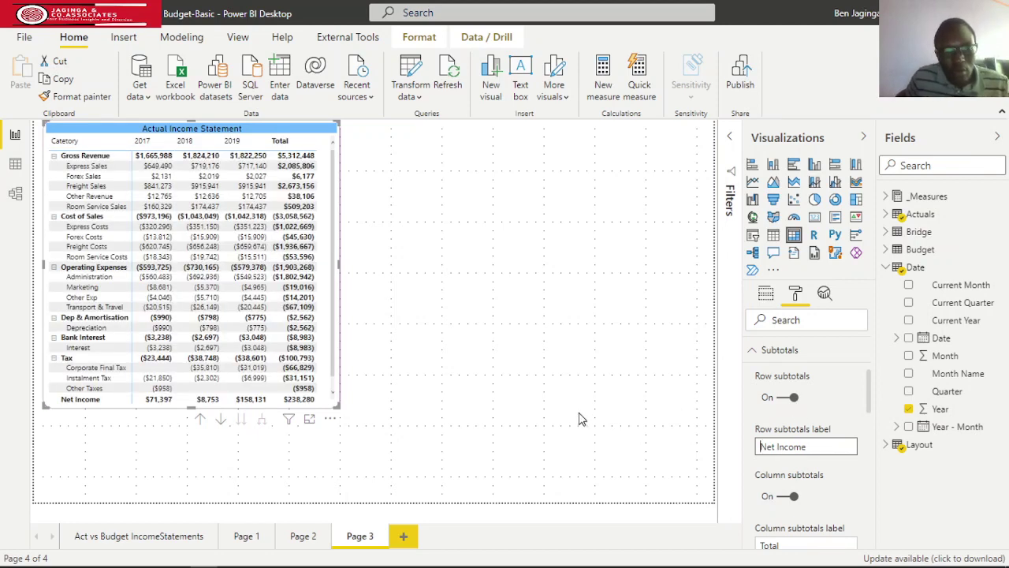
click(758, 351)
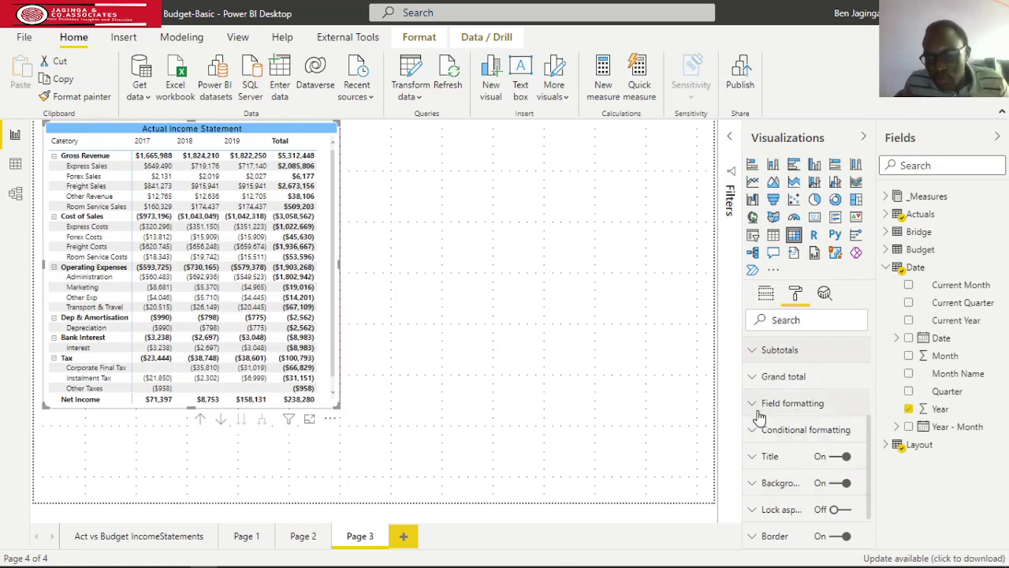
Step: Increase the row headers' stepped layout indentation to 27
scroll(757, 384, up, 1)
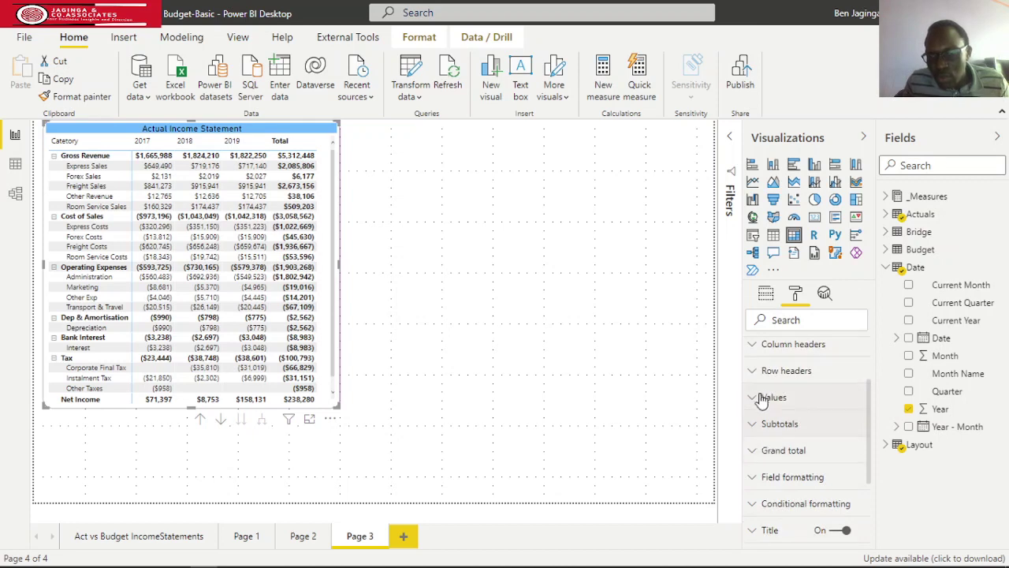
click(753, 377)
scroll(822, 435, down, 1)
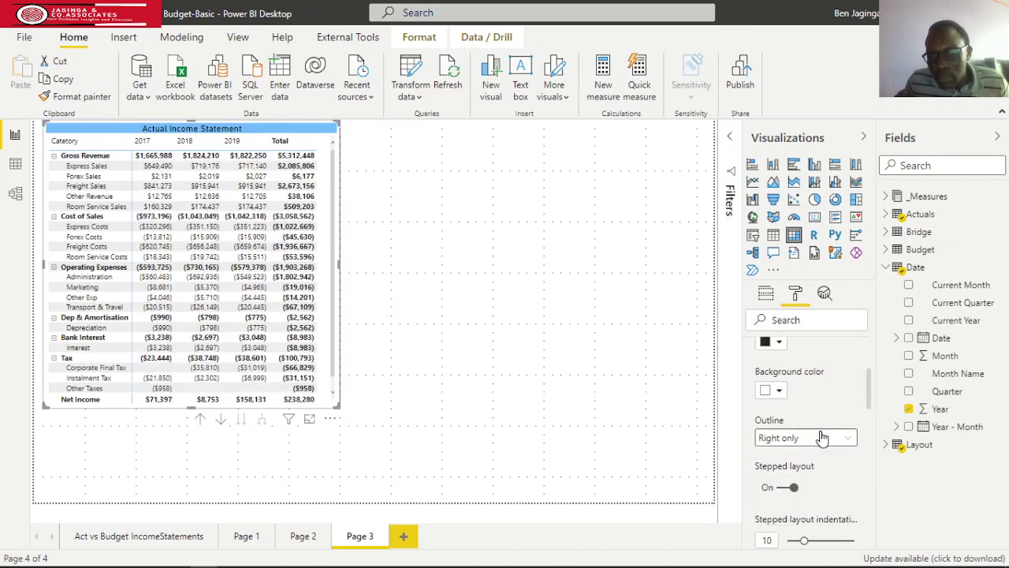
scroll(827, 461, down, 1)
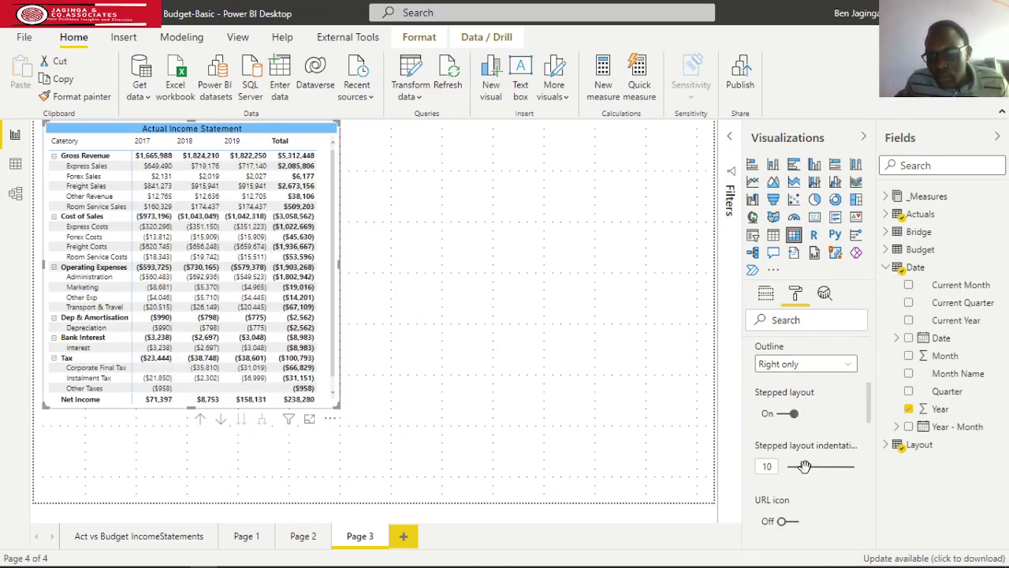
drag(805, 466, 819, 466)
scroll(820, 499, down, 1)
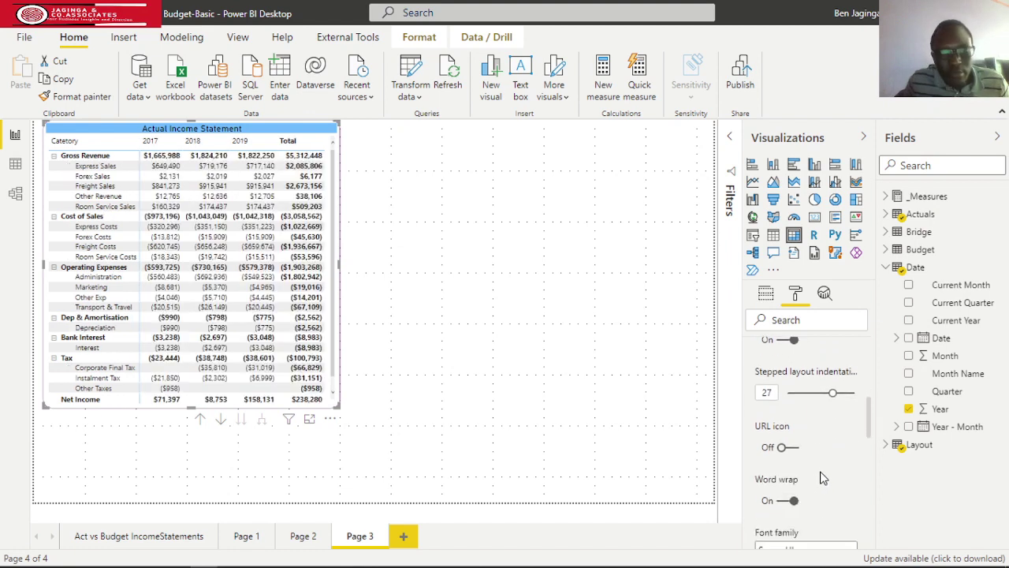
Step: Turn off the row headers' +/- icons and lengthen the matrix downward so all rows through Net Income fit
scroll(820, 477, up, 1)
scroll(822, 478, down, 4)
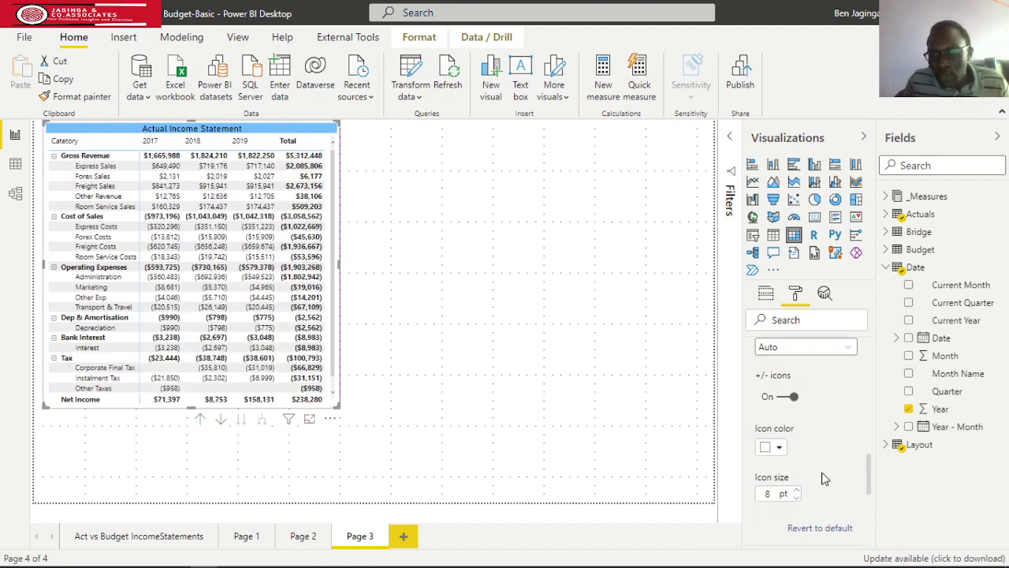
click(788, 397)
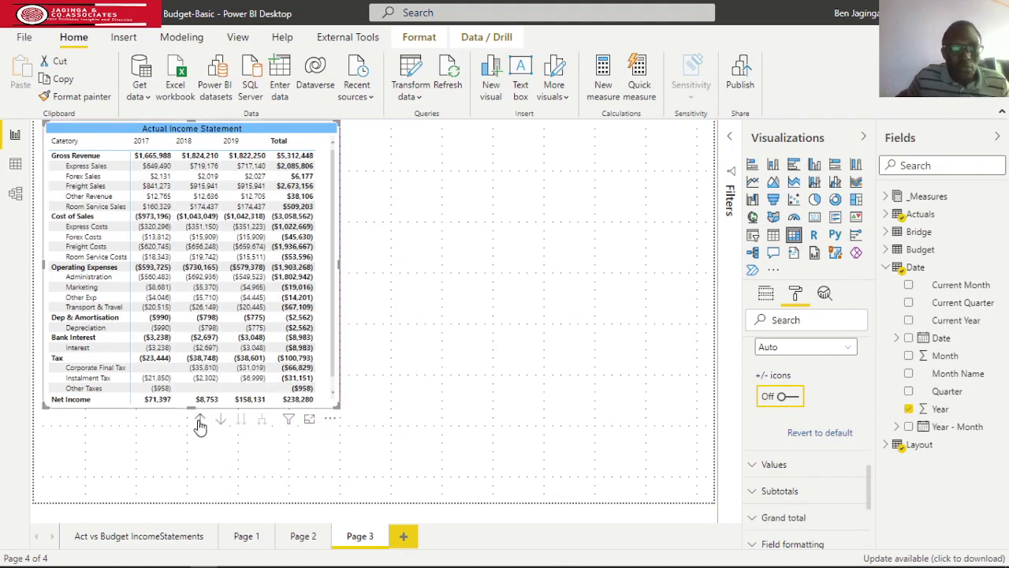
drag(191, 408, 188, 443)
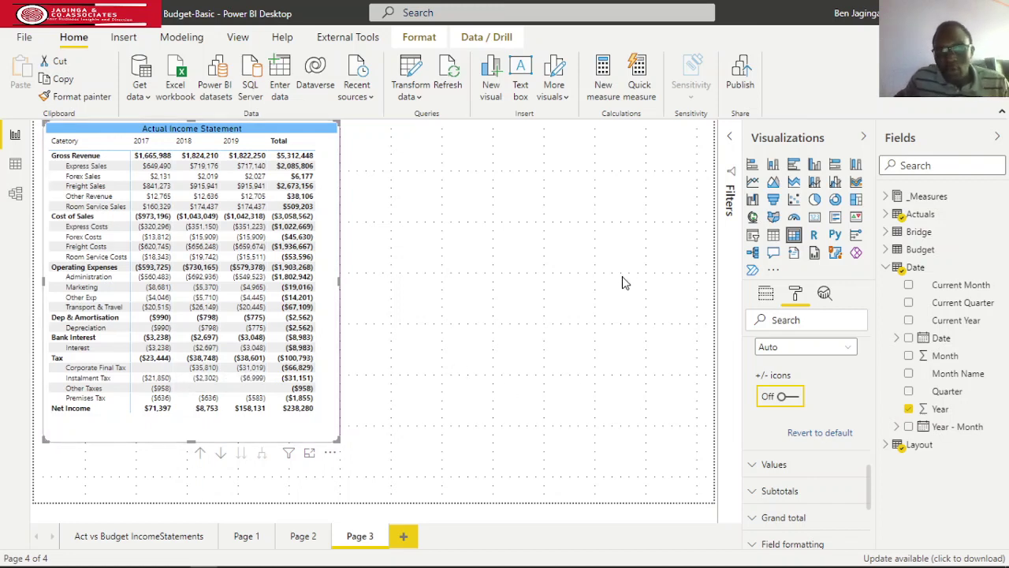
Step: Add a second matrix beside the actual income statement, with the Layout table's Catetory field as its rows
click(444, 250)
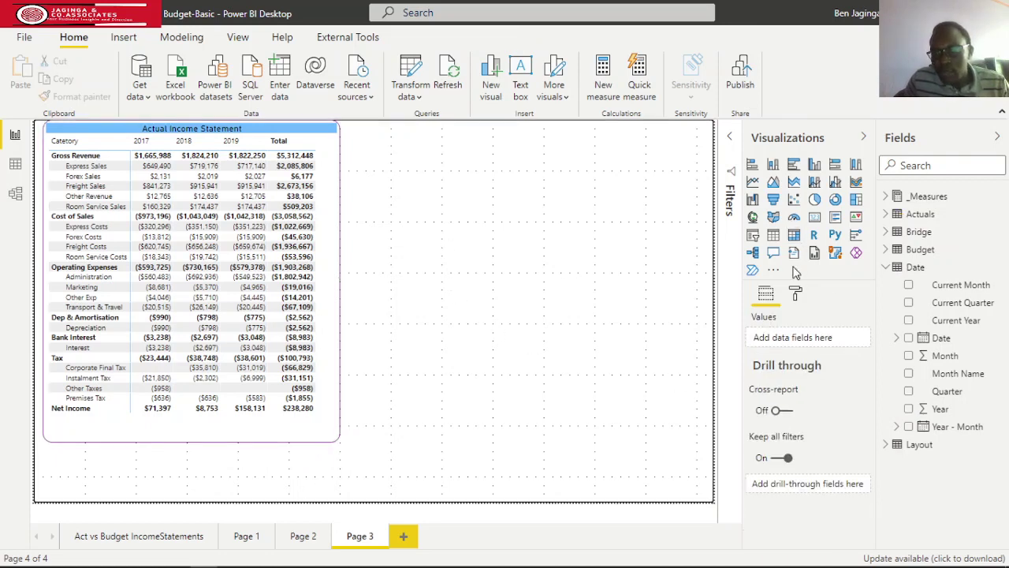
click(794, 234)
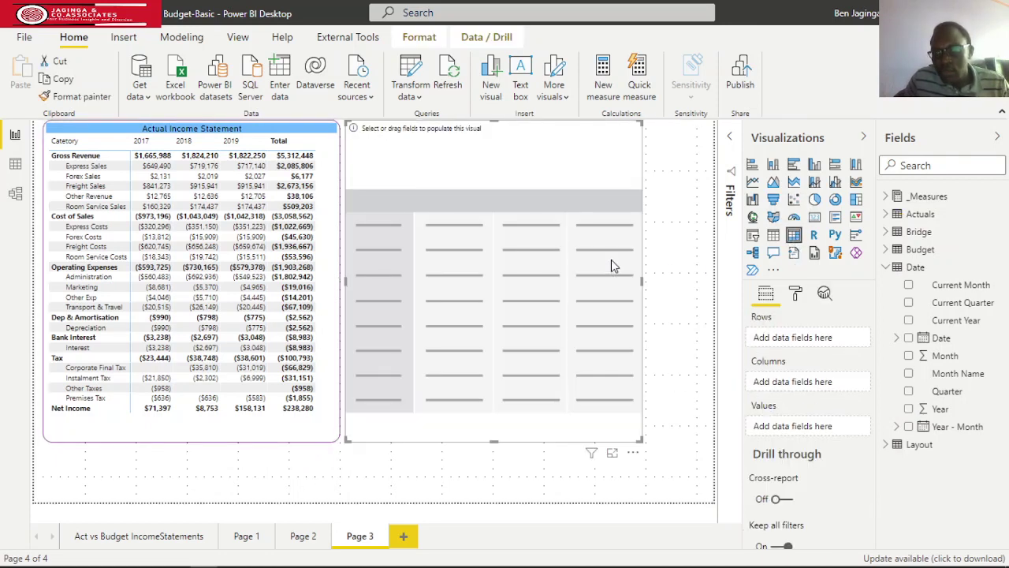
click(897, 268)
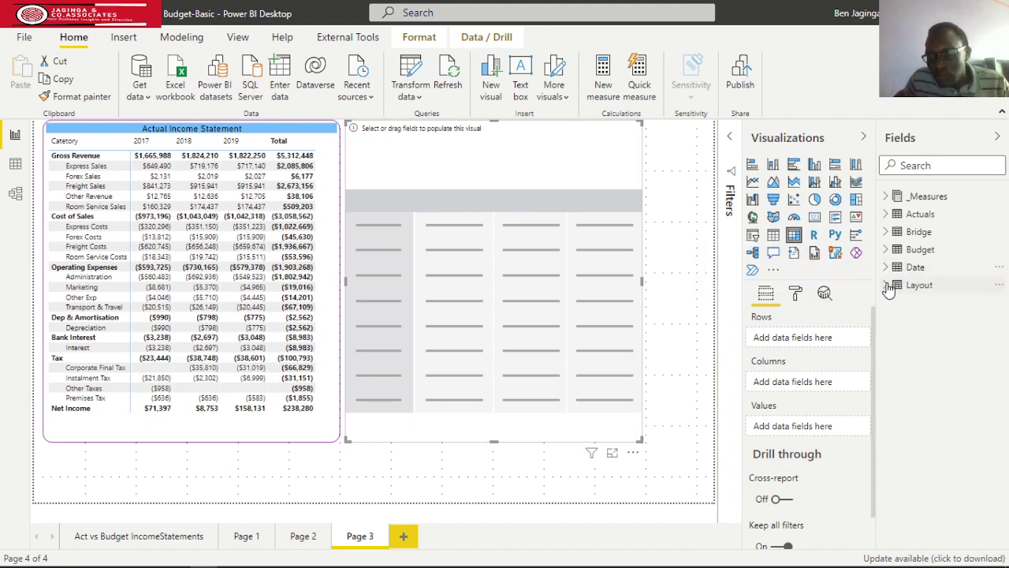
click(889, 284)
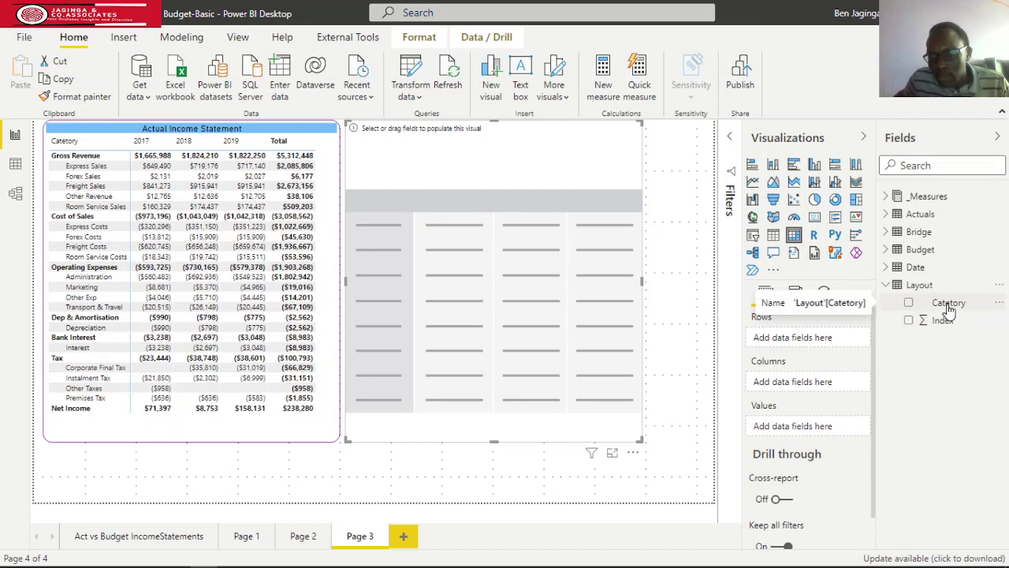
drag(950, 305, 924, 341)
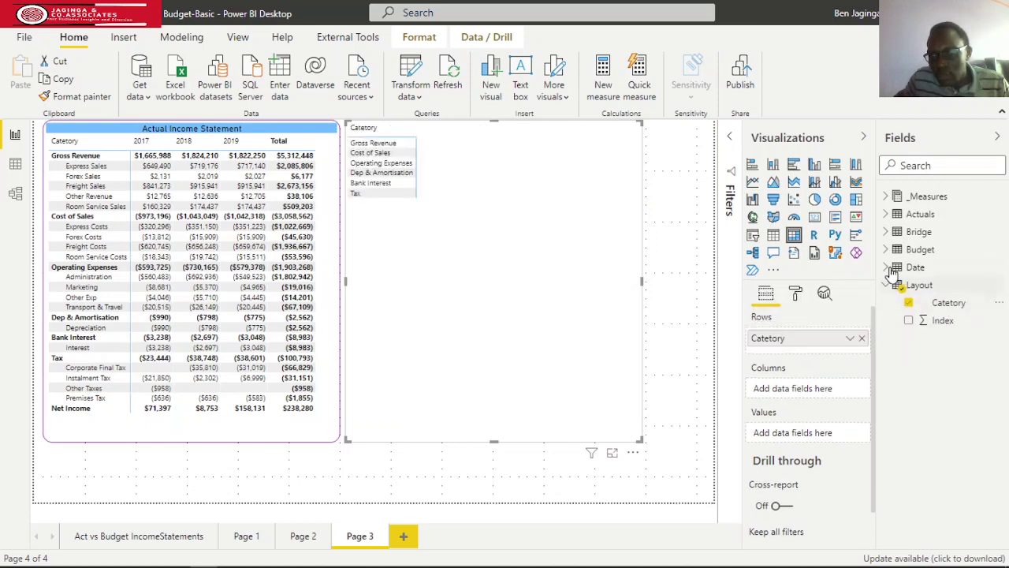
Step: Add the Budget table's Ledger to the new matrix's rows and Value to its values, with the Date table's Year as columns
click(886, 250)
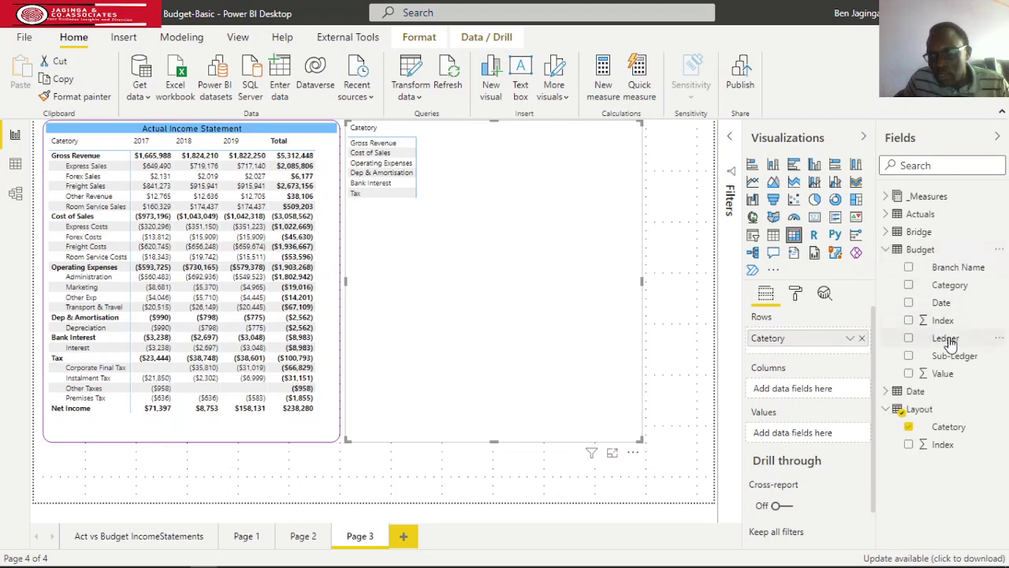
drag(958, 343, 848, 388)
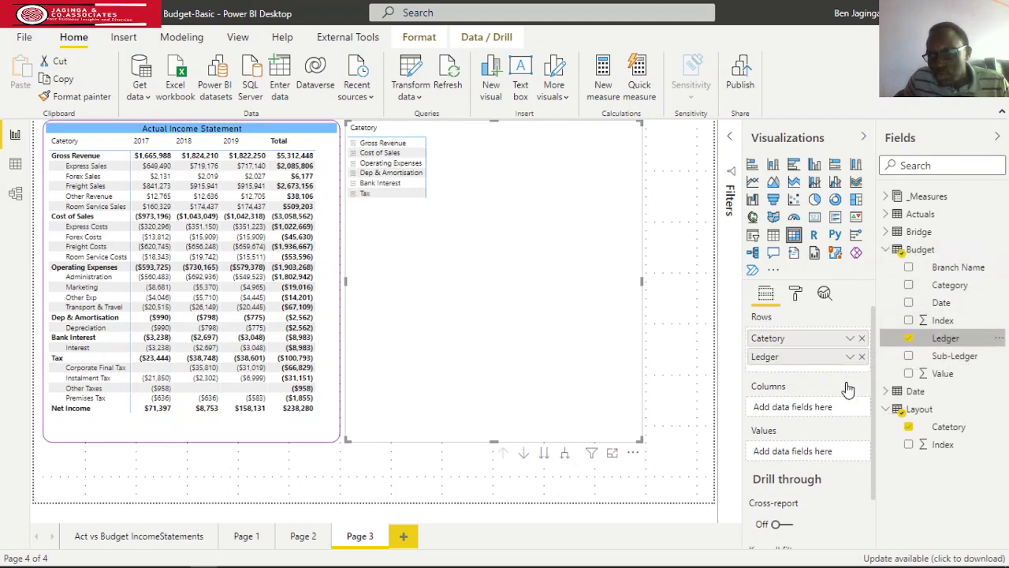
drag(942, 373, 812, 451)
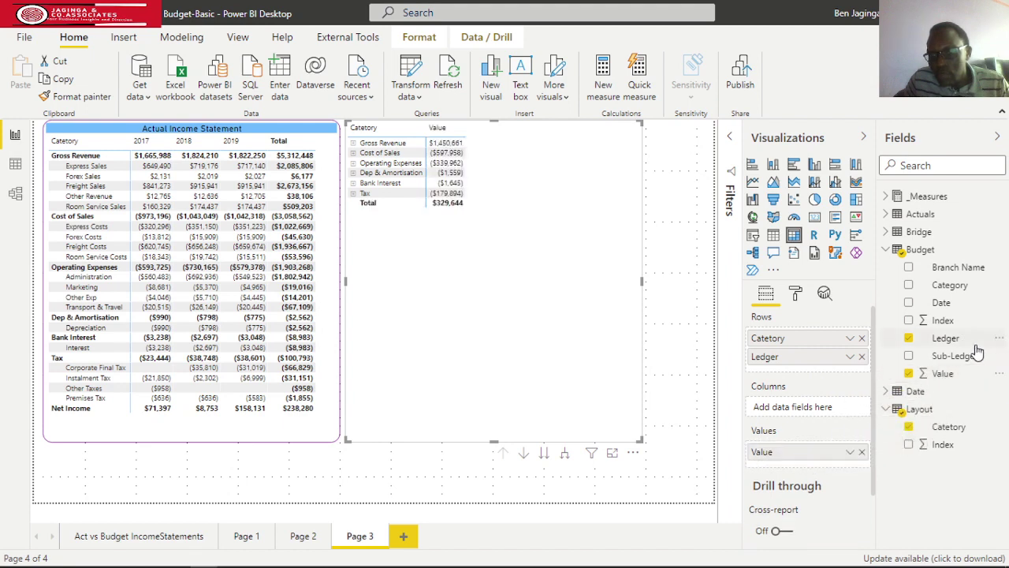
click(885, 250)
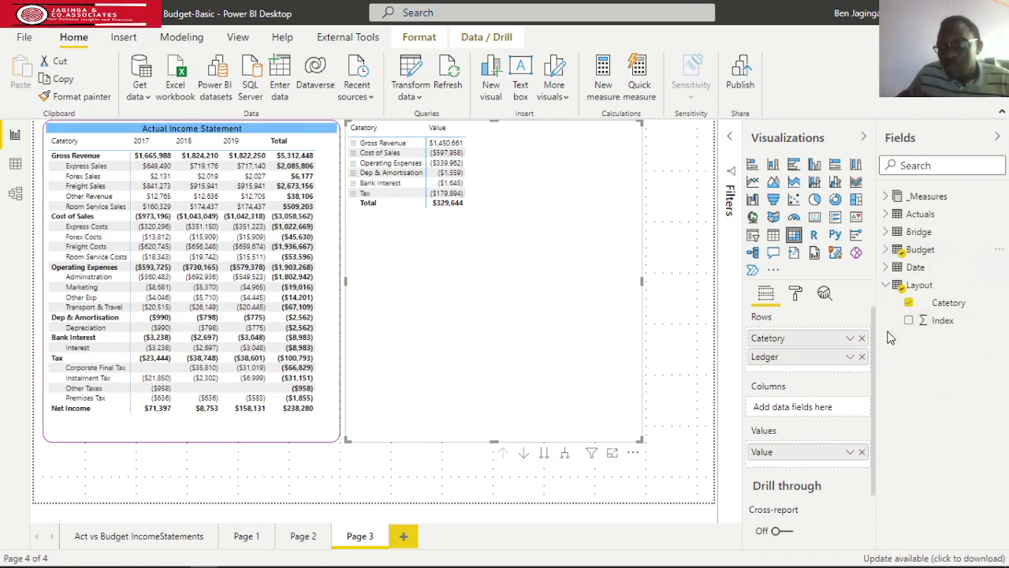
click(887, 272)
drag(930, 409, 804, 407)
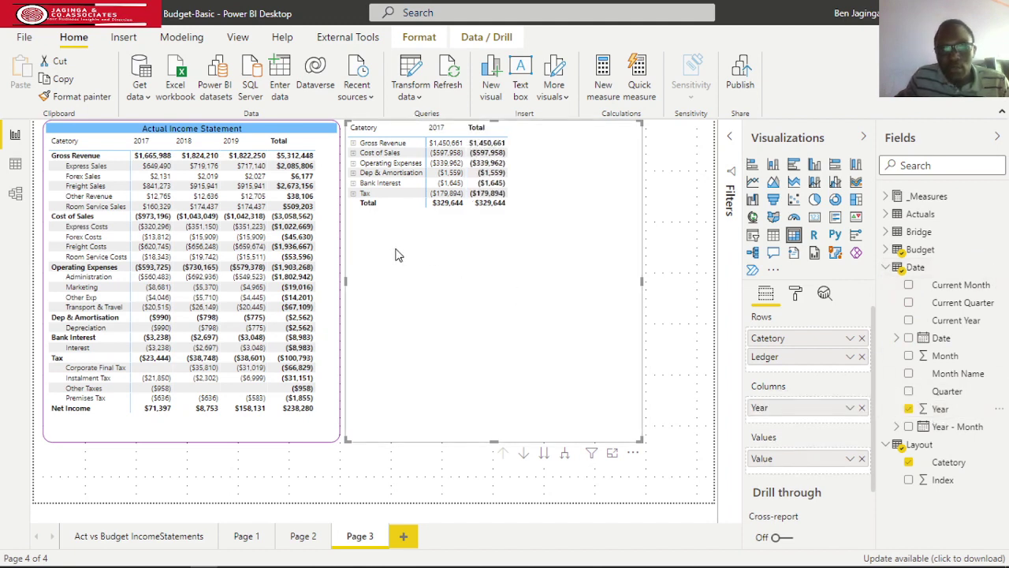
Step: Expand all six categories in the budget matrix, from Gross Revenue to Tax, and narrow the matrix
click(352, 142)
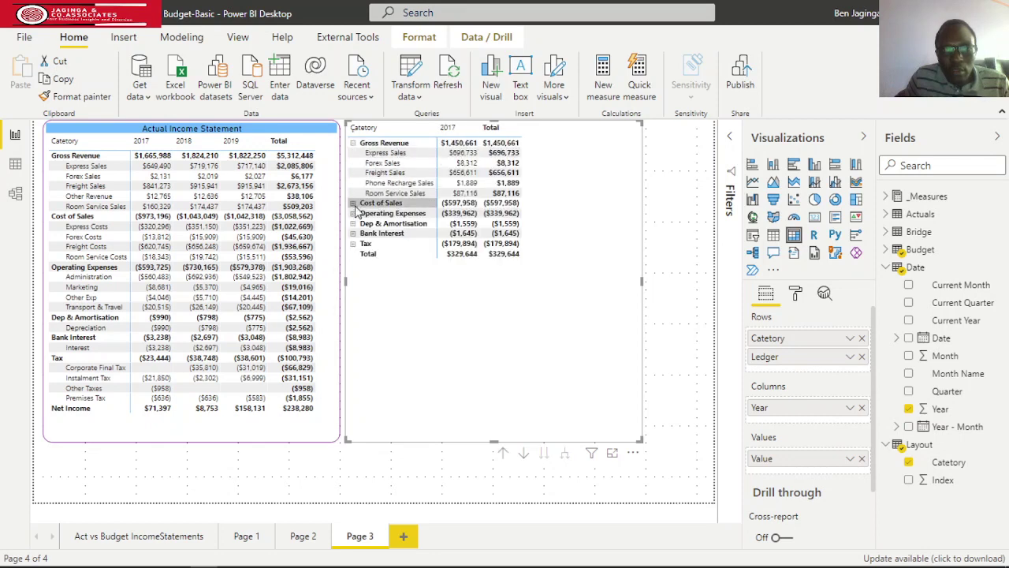
click(353, 203)
click(353, 274)
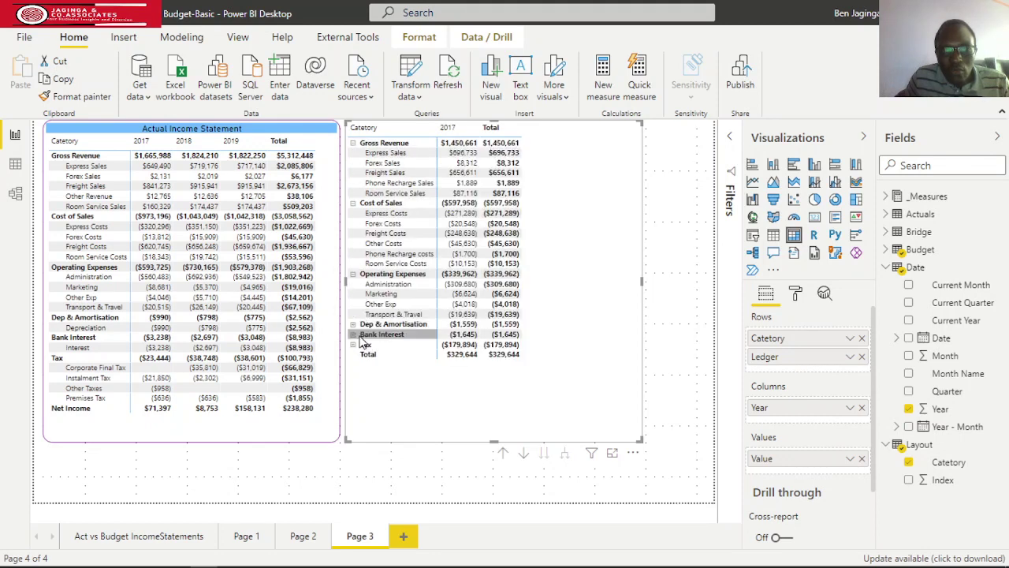
click(353, 325)
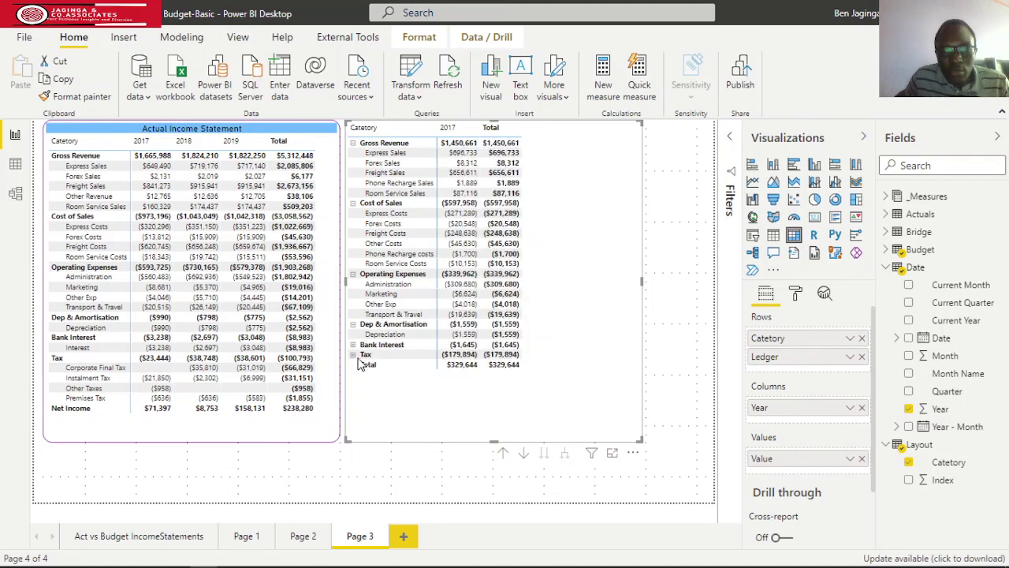
click(352, 344)
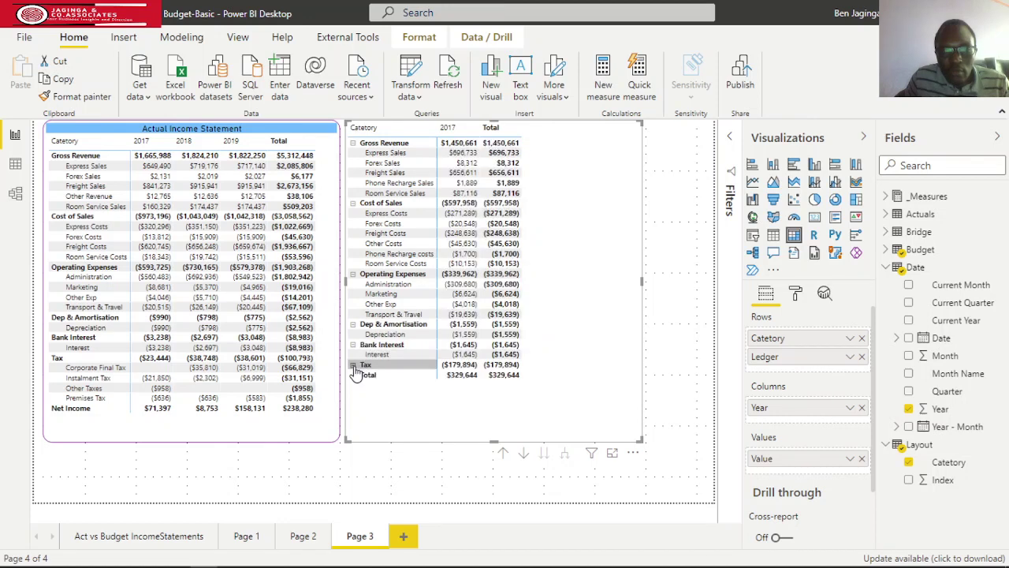
click(352, 365)
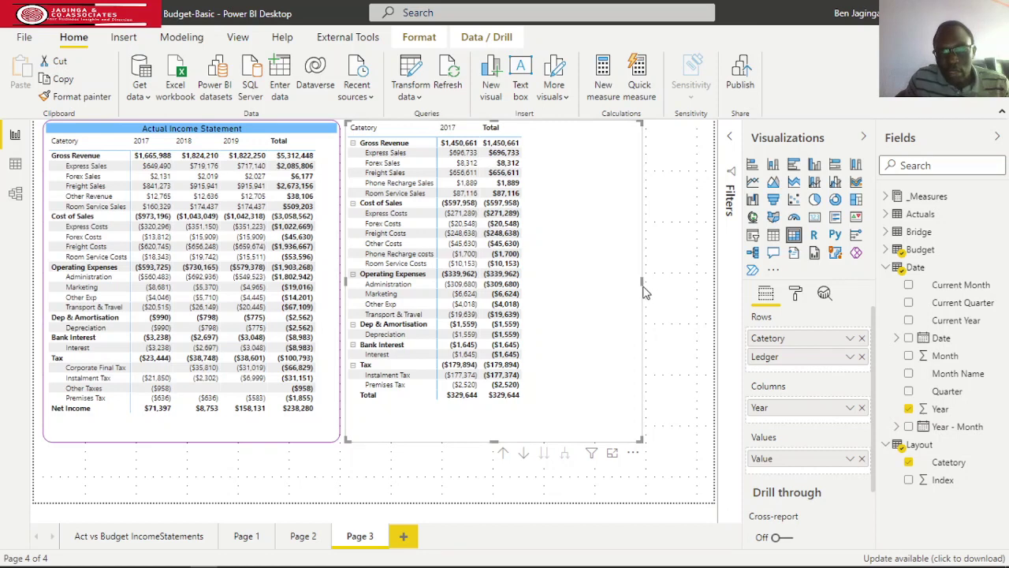
drag(641, 281, 562, 299)
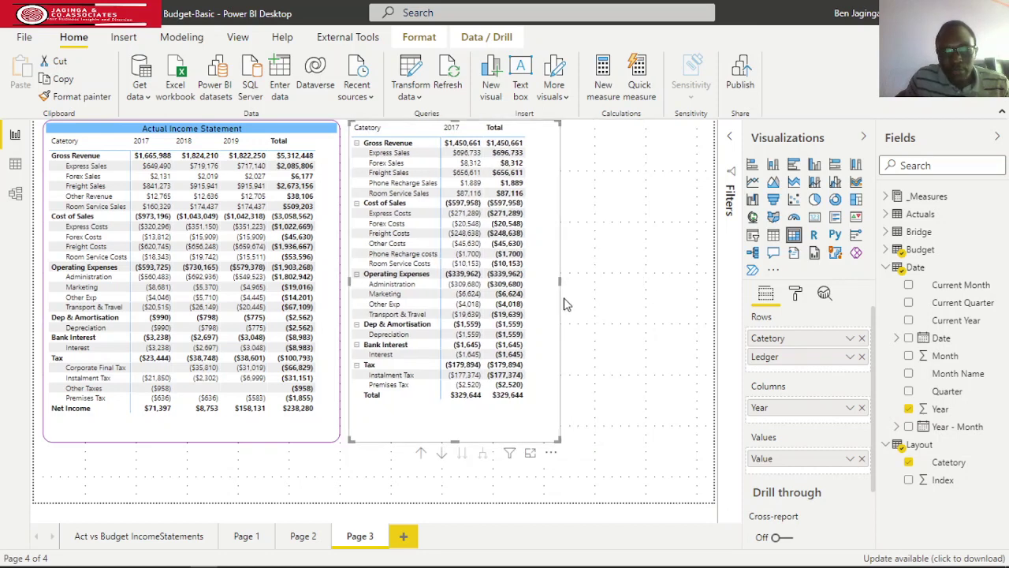
Step: Copy the Actual Income Statement matrix's formatting to the budget matrix with Format Painter and shrink the budget matrix closely around its contents
click(220, 437)
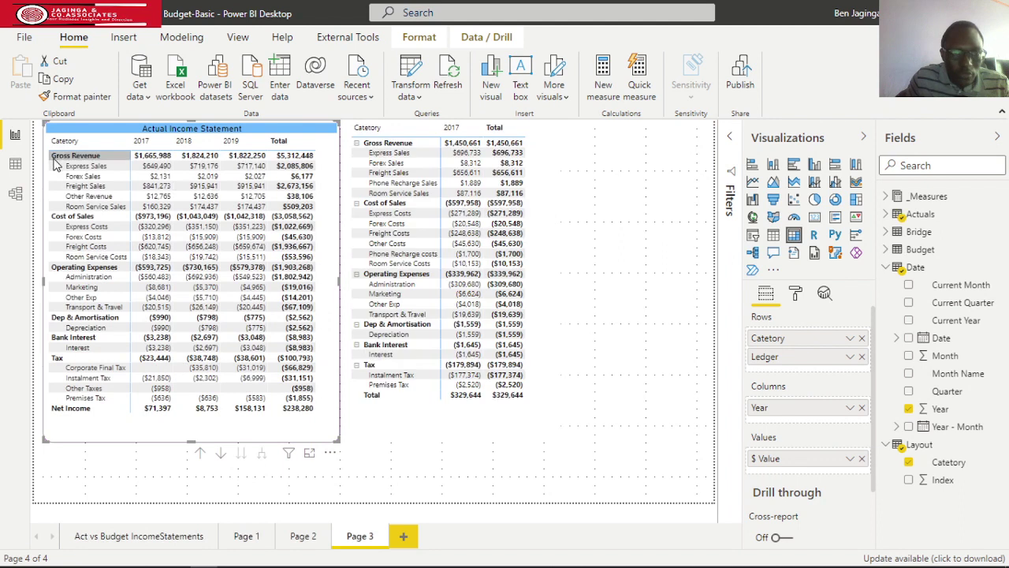
click(79, 96)
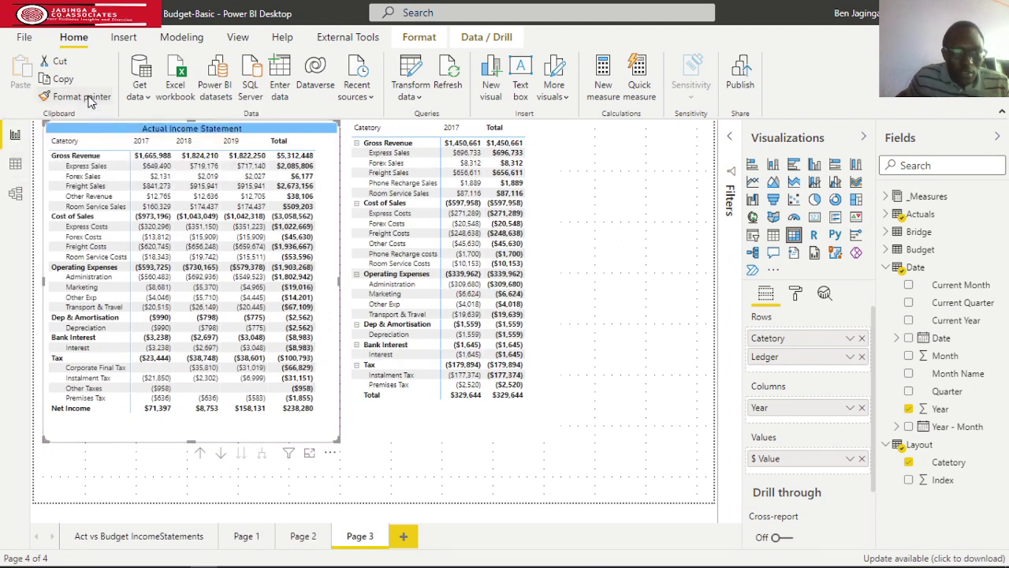
click(558, 410)
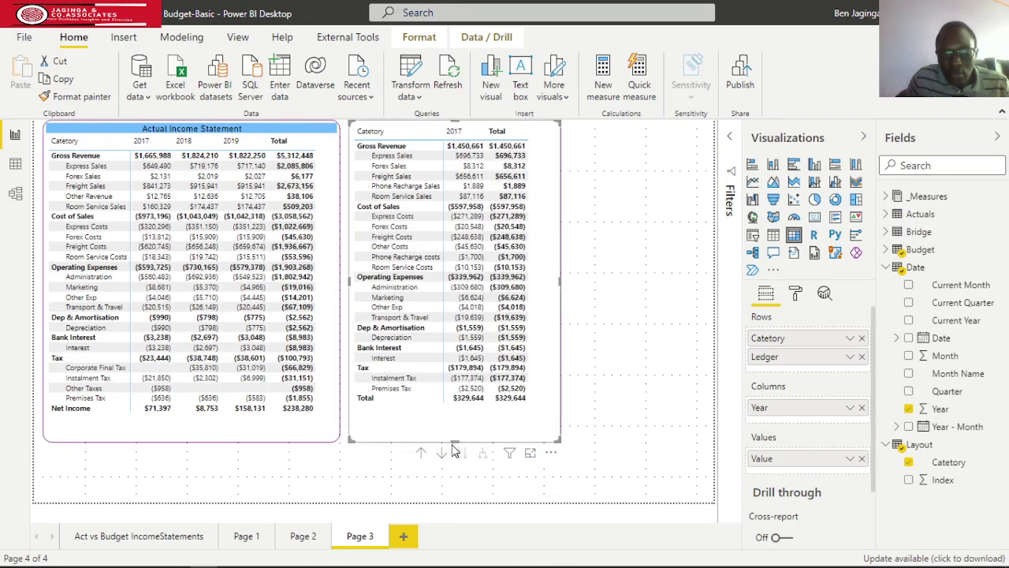
drag(454, 439, 447, 417)
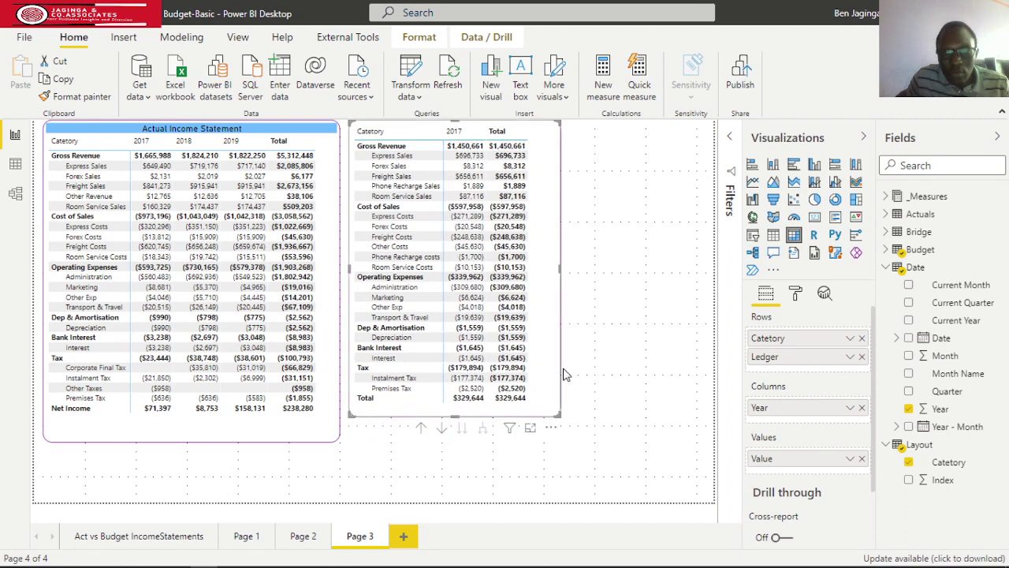
drag(558, 271, 544, 272)
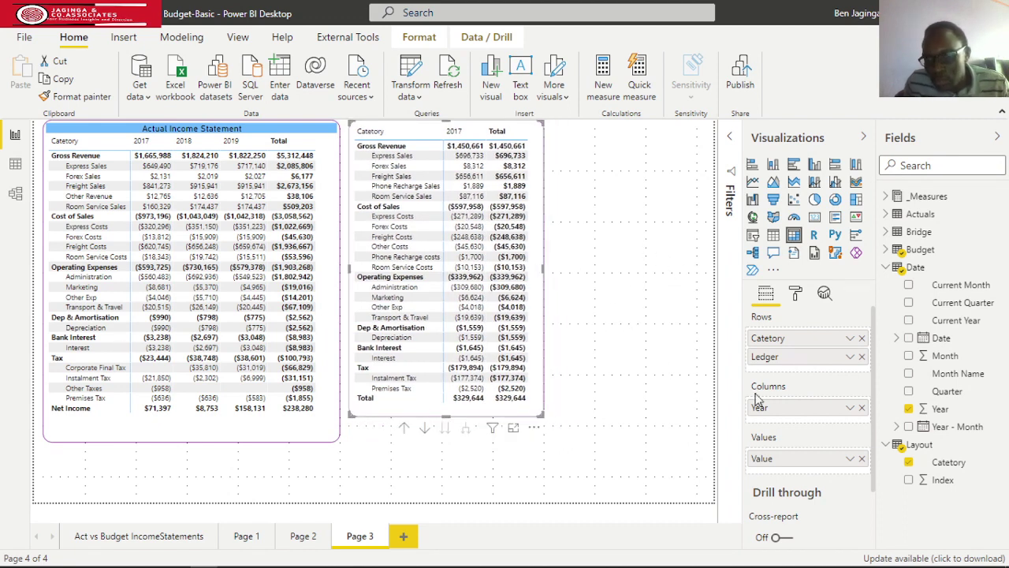
Step: Title the budget matrix "Budget Income Statement" and extend its height slightly to fit all rows
click(794, 295)
scroll(788, 387, down, 3)
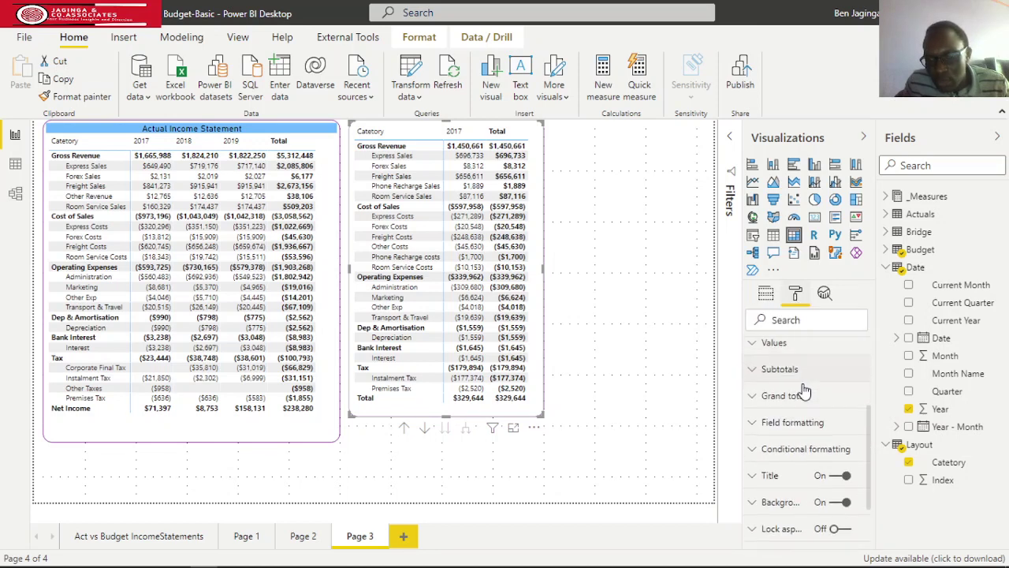
scroll(783, 406, down, 2)
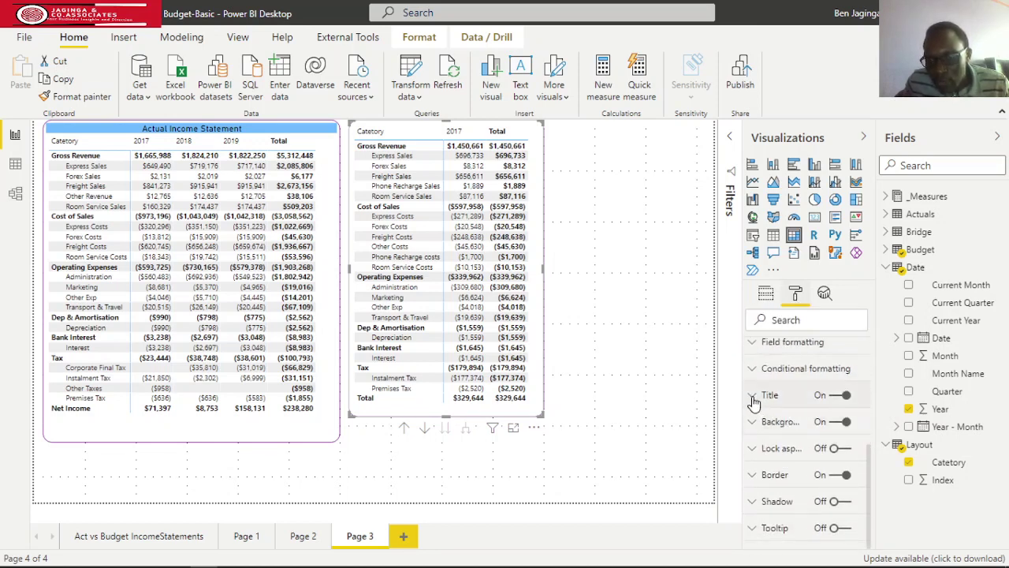
click(753, 395)
click(795, 437)
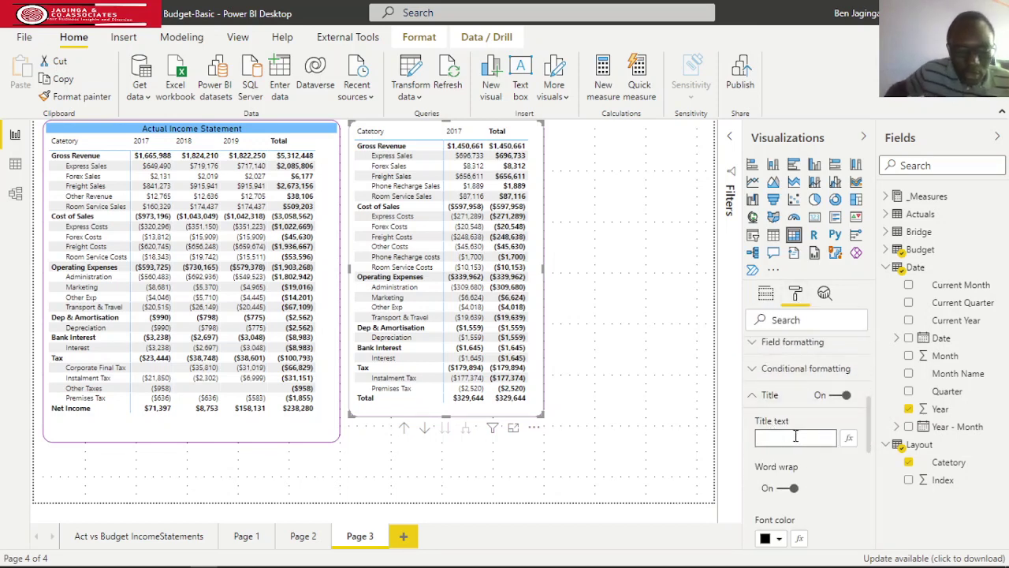
text(Budget Icome S)
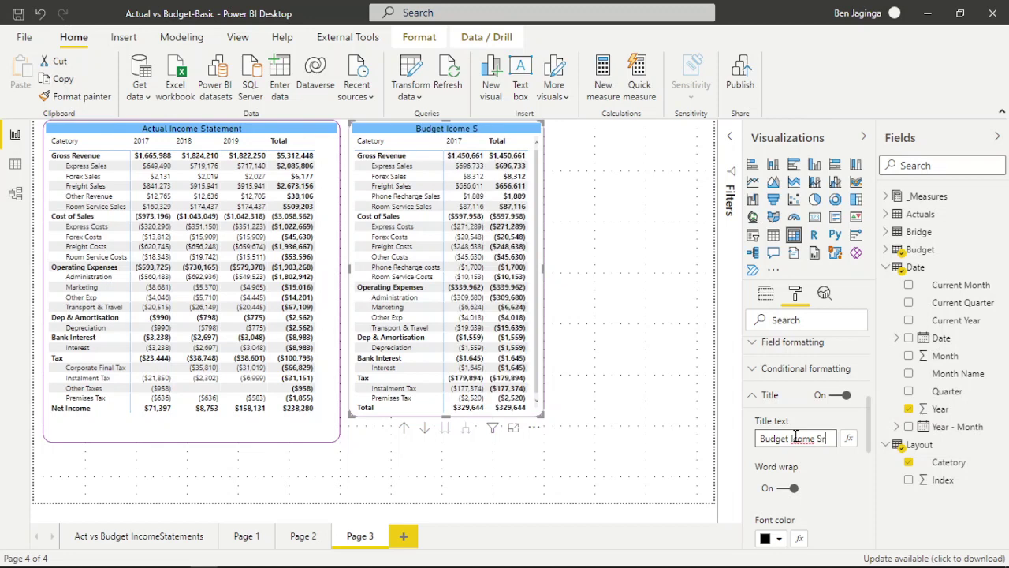
text(tatement)
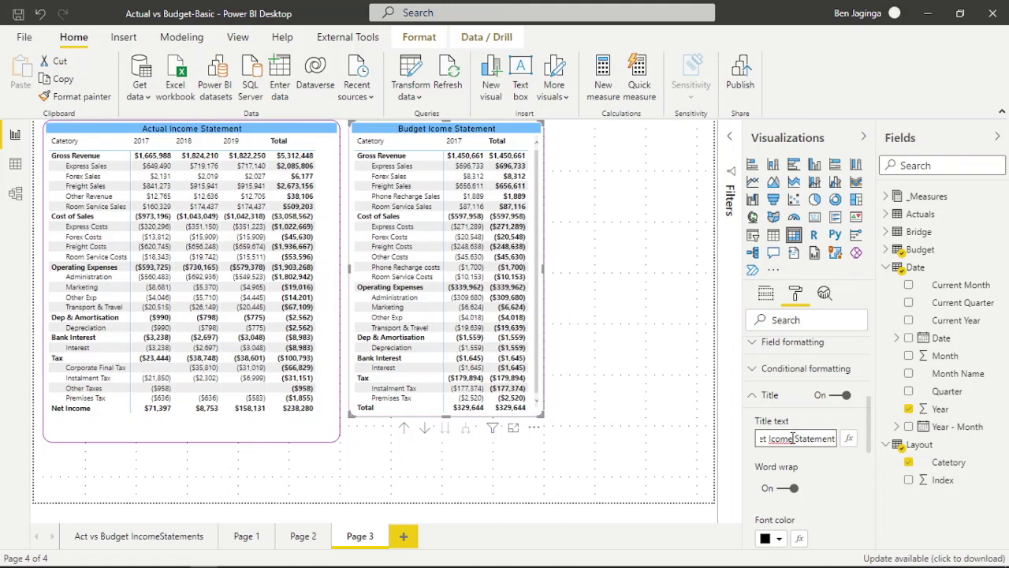
double_click(793, 438)
text(I)
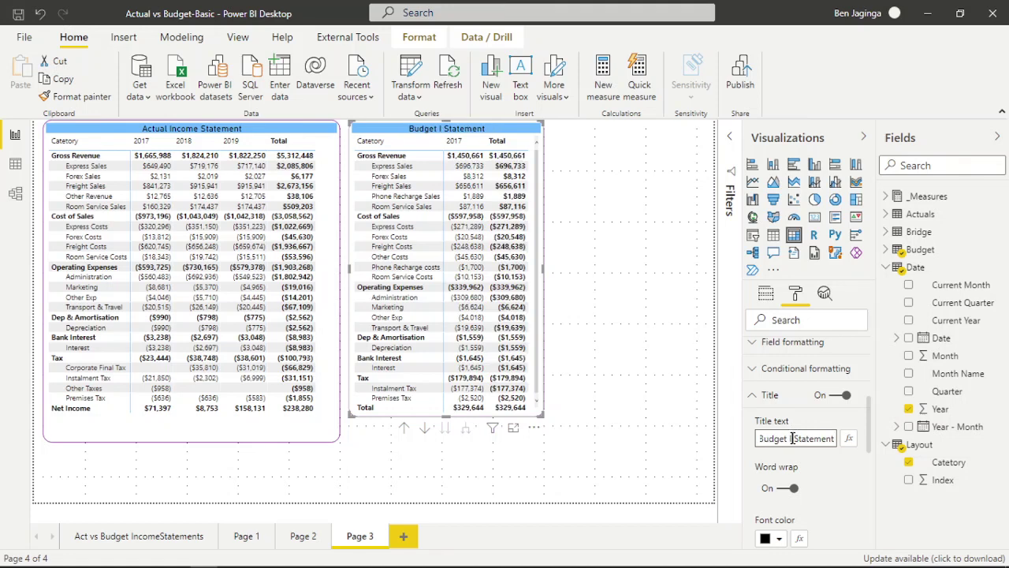
text(ncom)
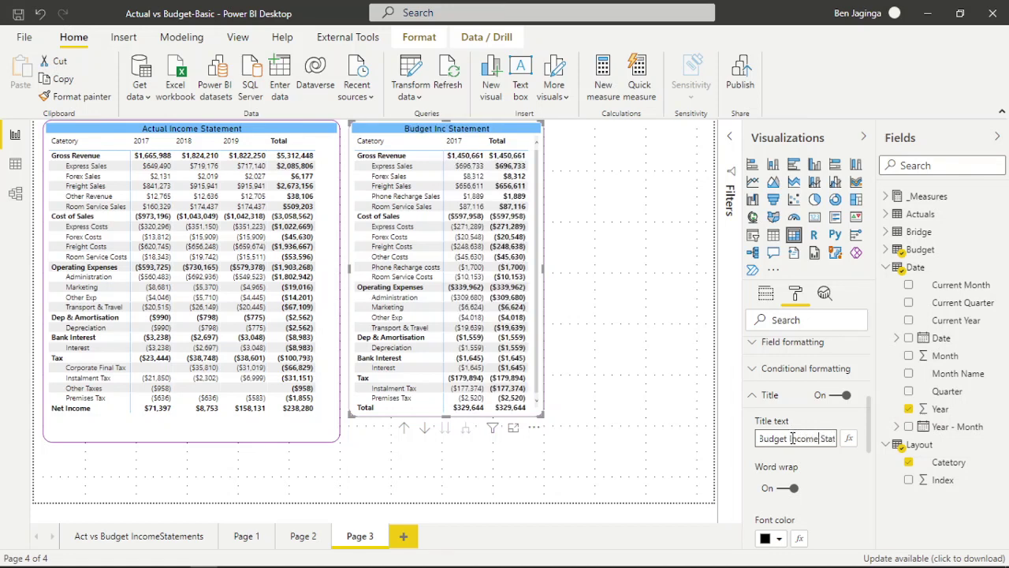
text(e)
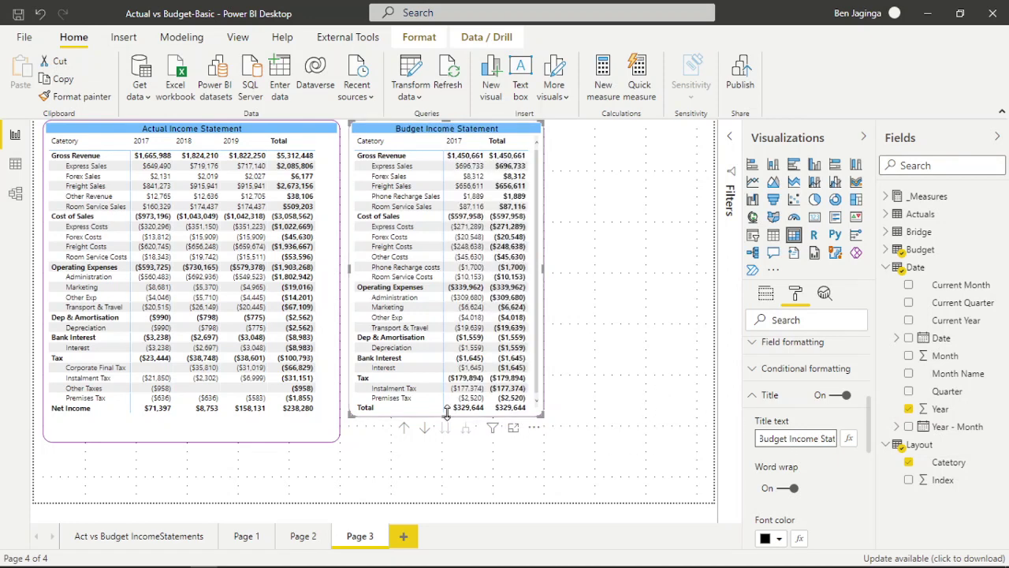
drag(446, 414, 452, 434)
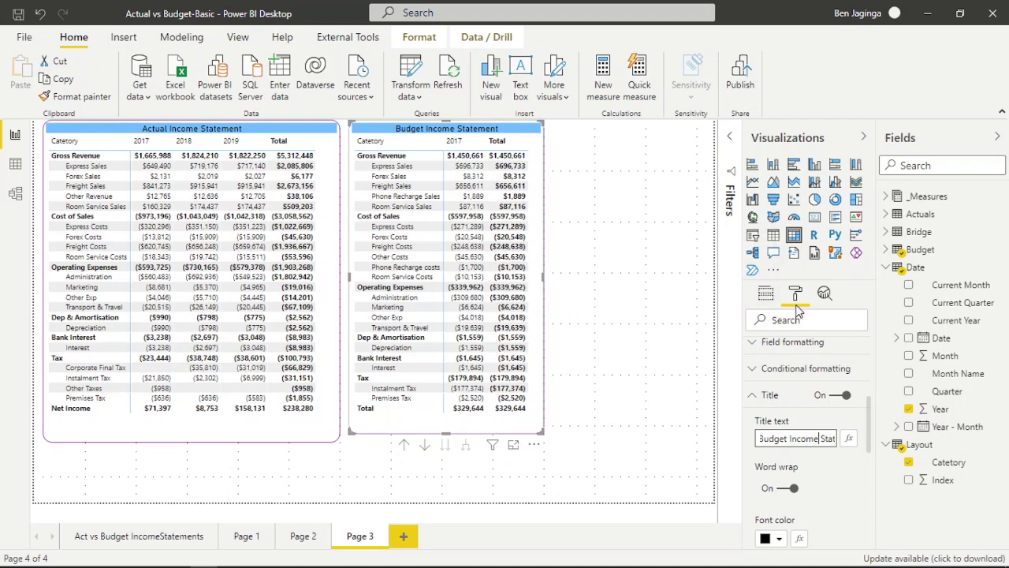
Step: Change the budget matrix's row subtotals label to "Net Income"
click(755, 398)
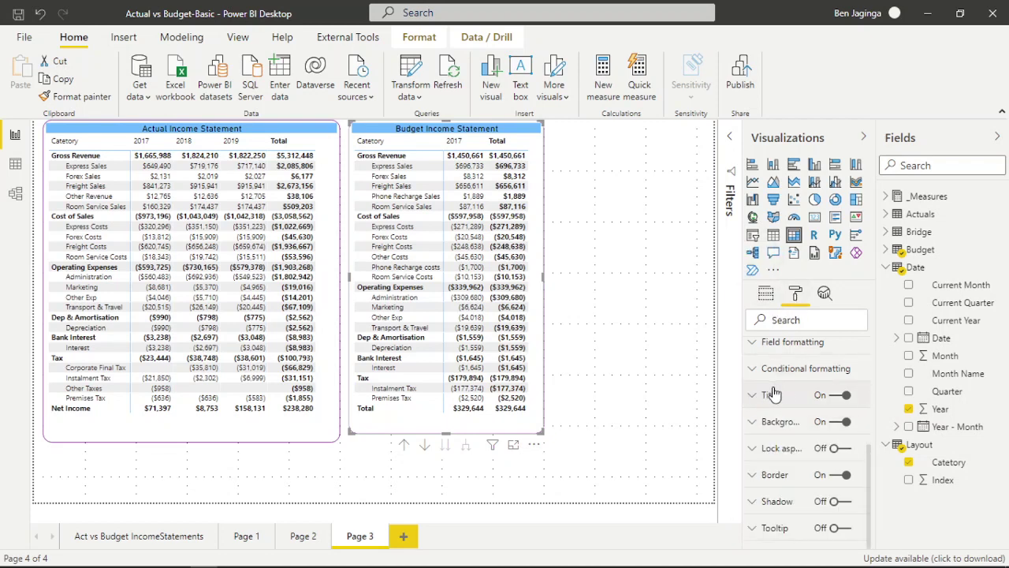
scroll(757, 391, up, 1)
click(753, 364)
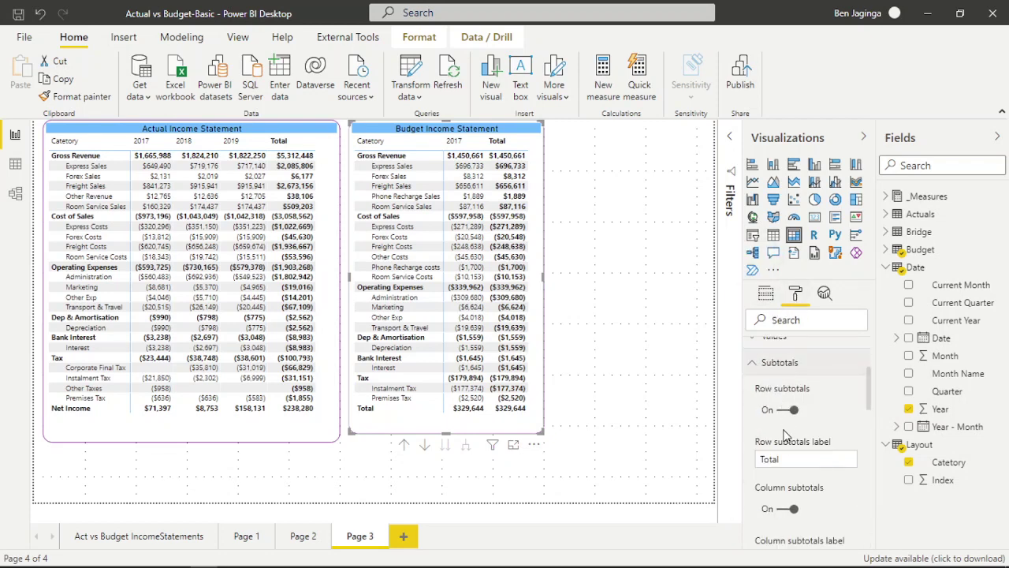
click(788, 458)
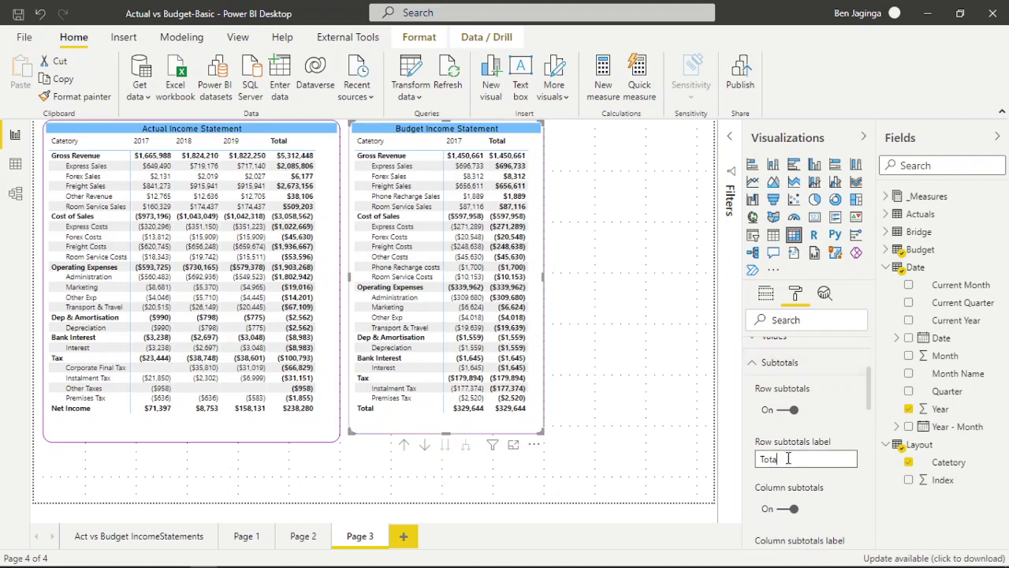
text(TotalNet Income)
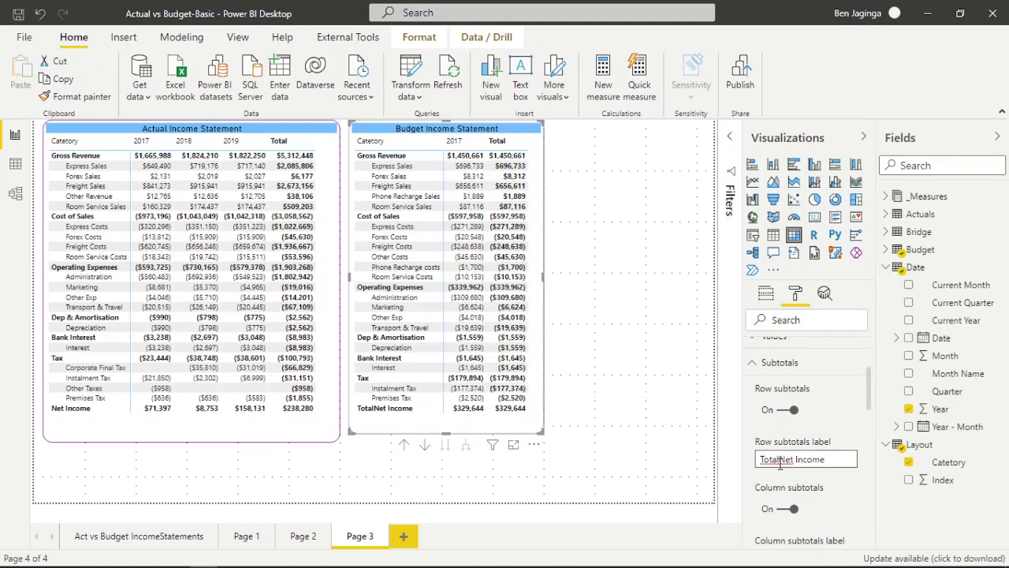
key(BackSpace)
key(BackSpace)
key(BackSpace)
key(BackSpace)
key(BackSpace)
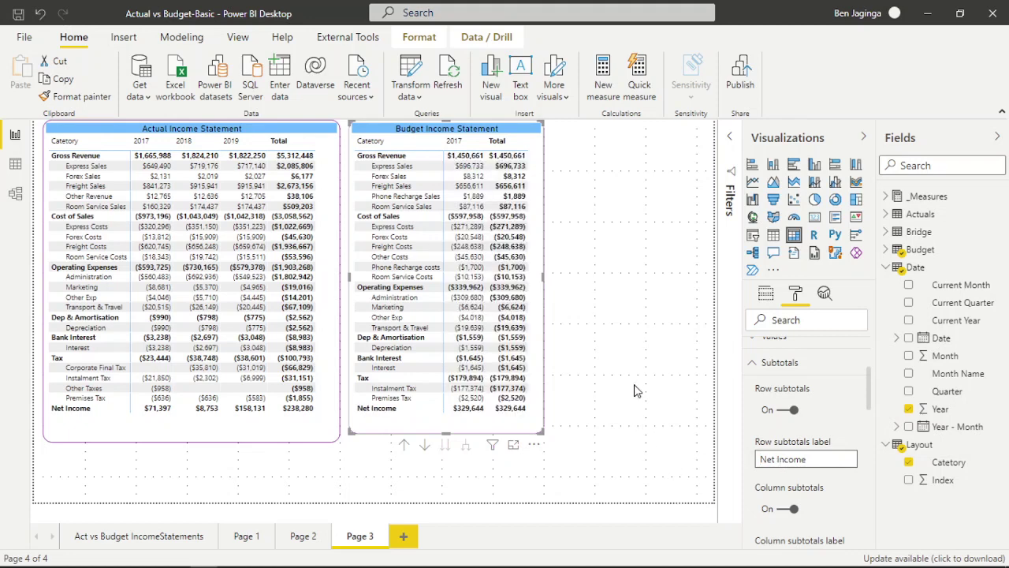
click(635, 388)
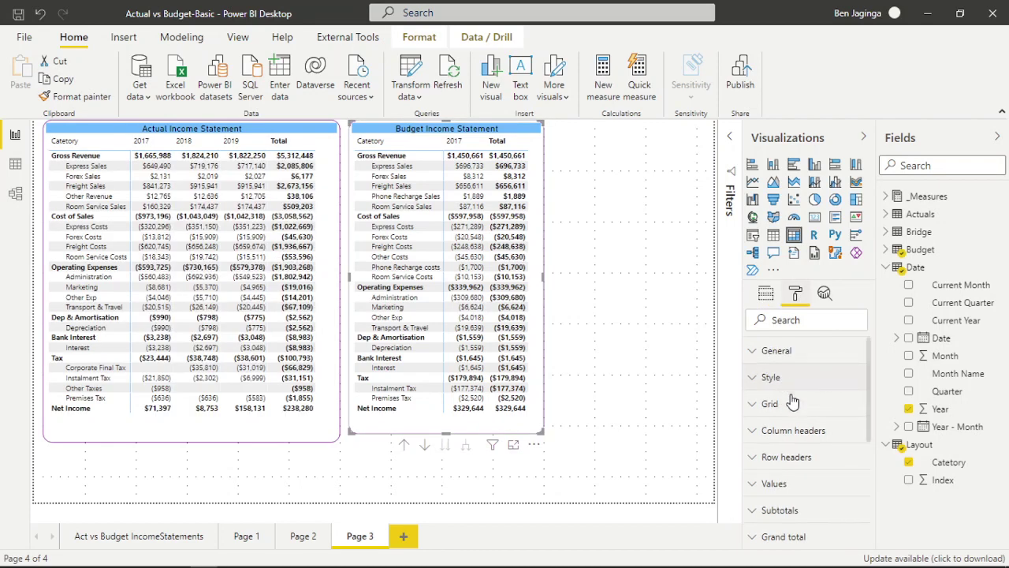
Step: Set the budget matrix's grid row padding to 2 and extend its height to fit all rows
click(754, 405)
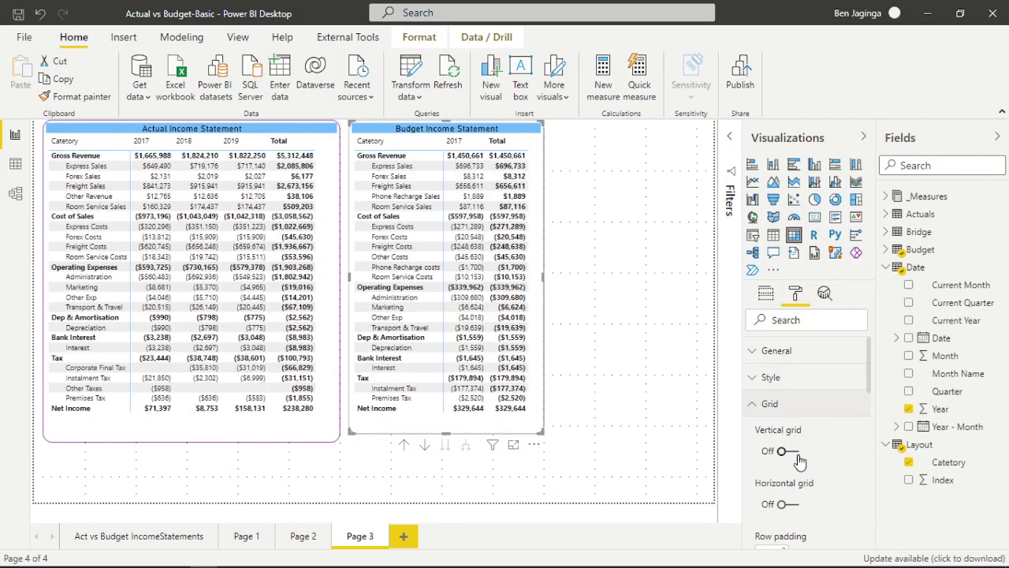
click(754, 406)
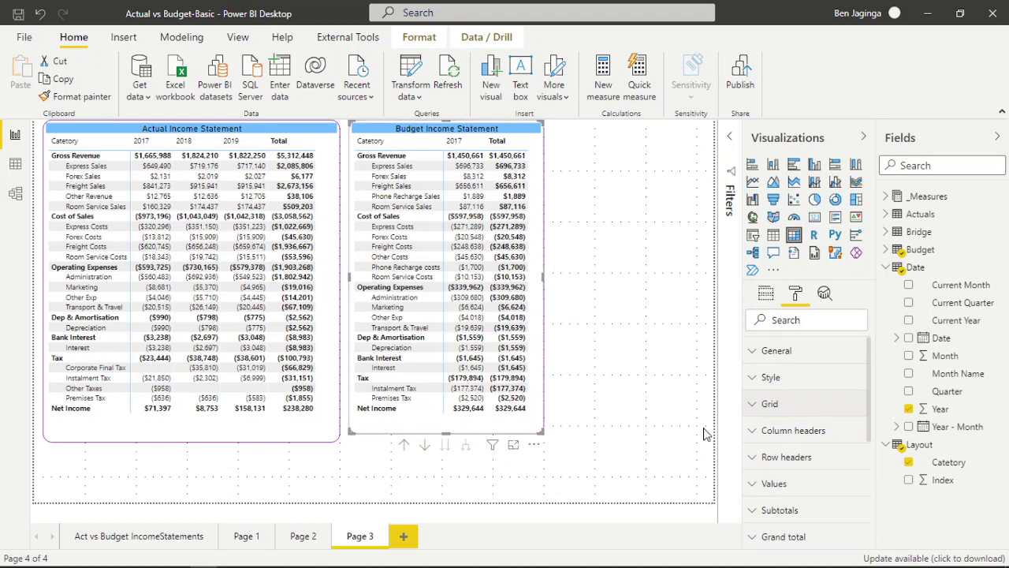
click(753, 407)
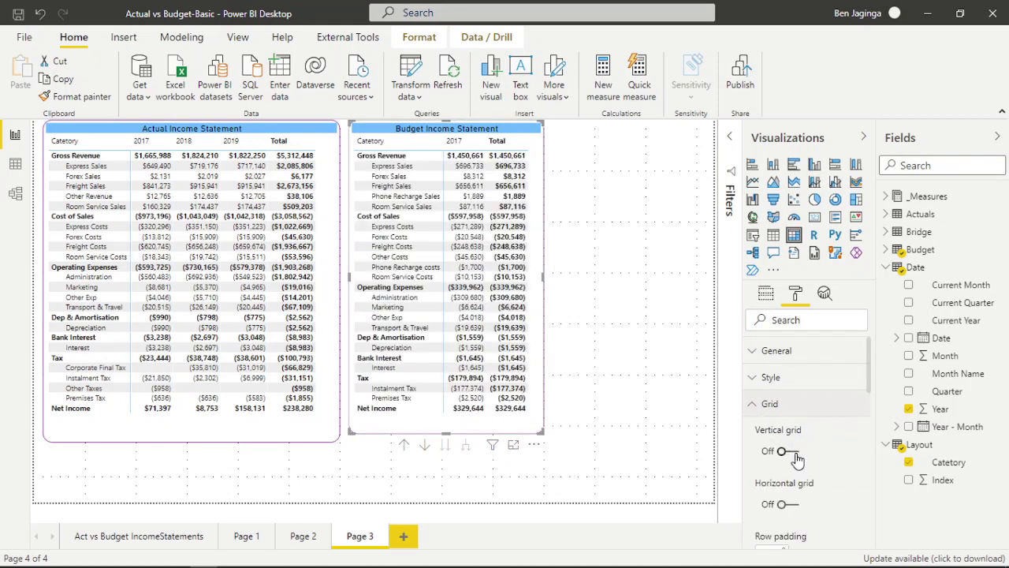
scroll(812, 425, down, 3)
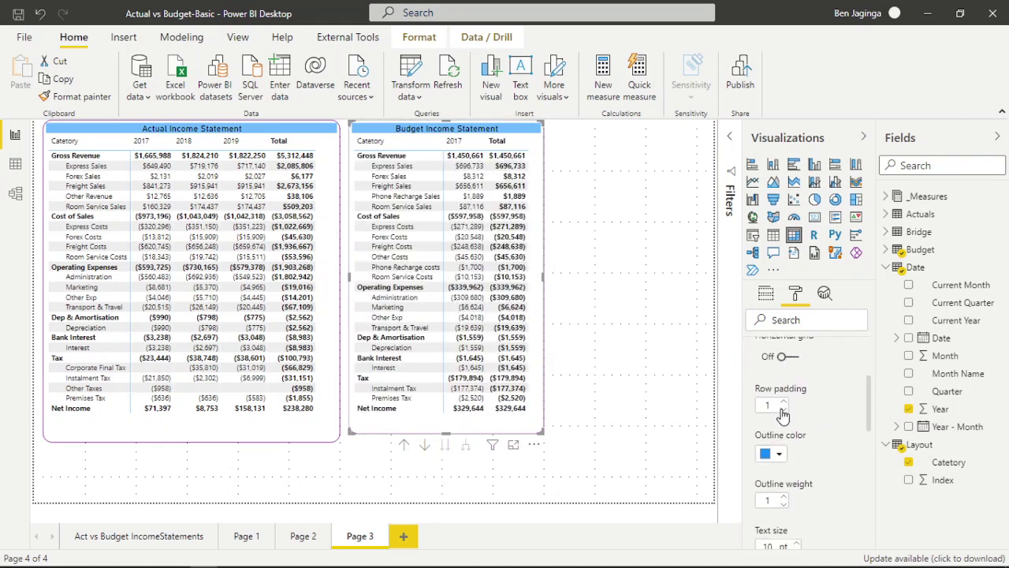
click(785, 402)
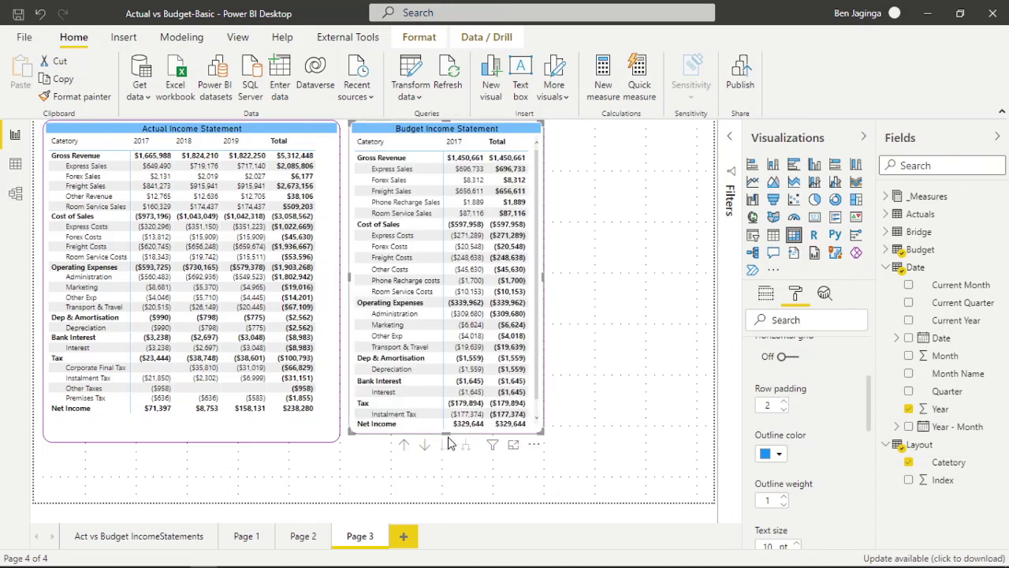
drag(446, 433, 449, 455)
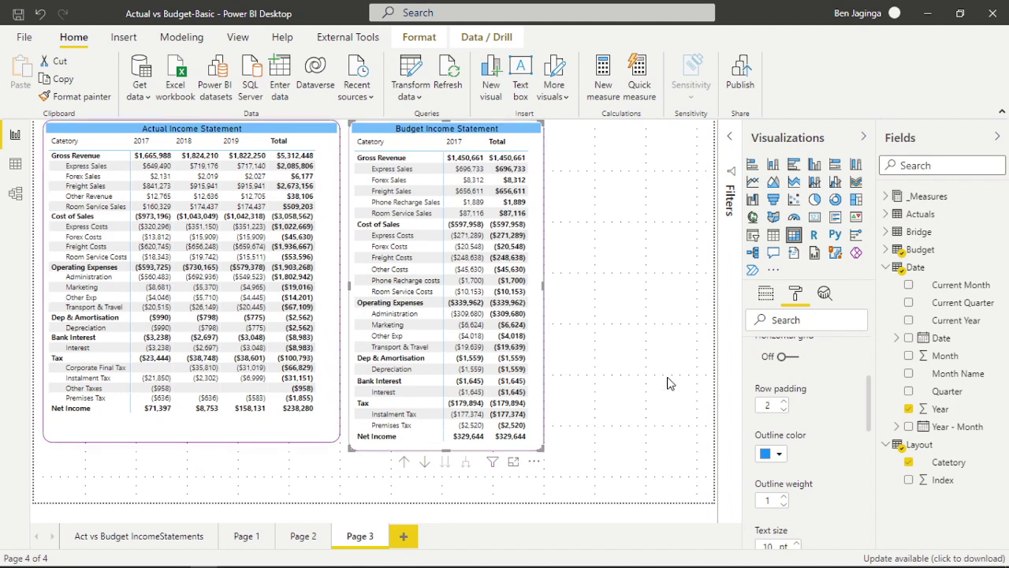
Step: Copy the budget matrix's formatting to the Actual Income Statement matrix with Format Painter, then make the actual matrix slightly taller and narrower
click(547, 382)
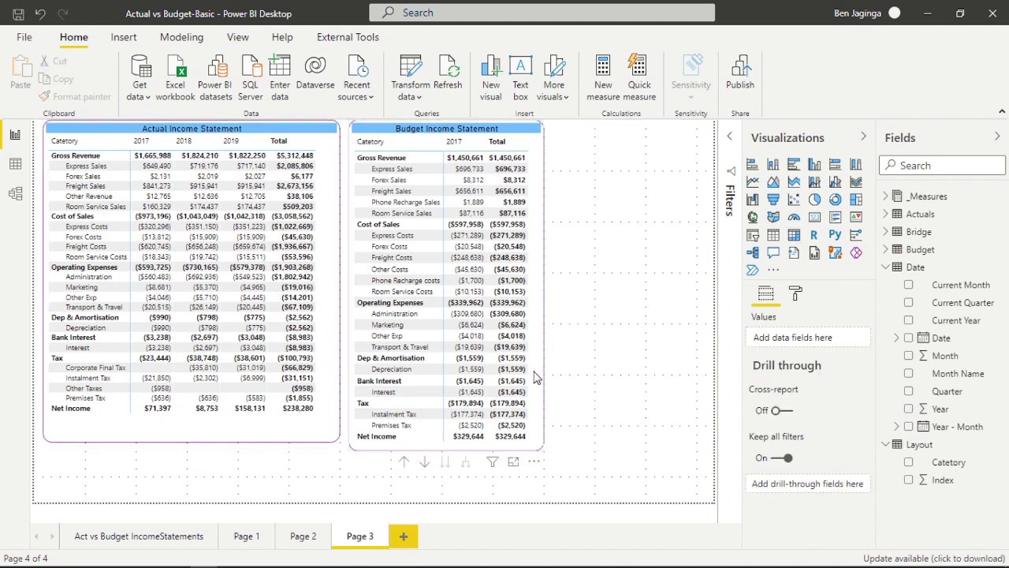
click(60, 123)
click(77, 96)
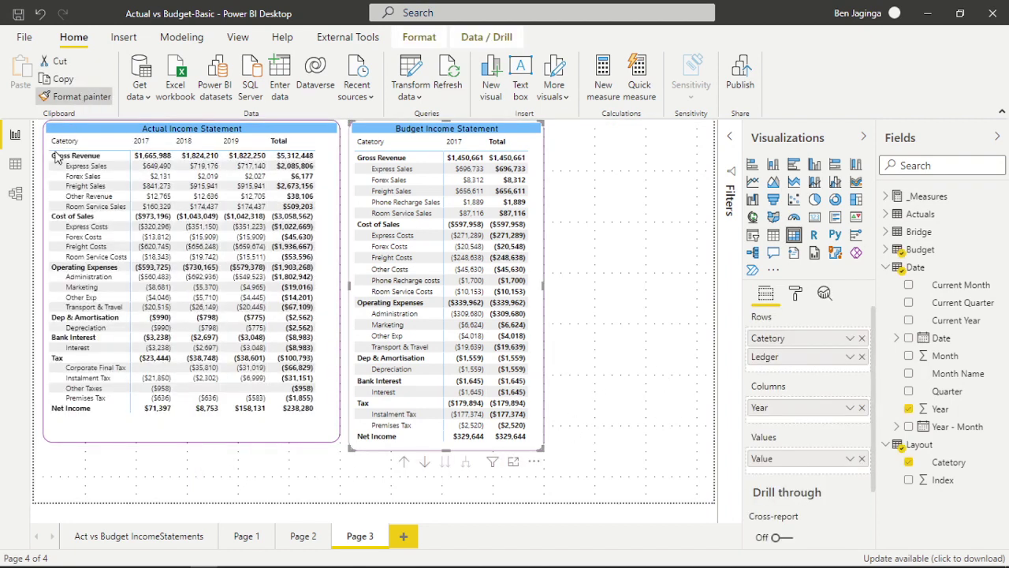
click(212, 445)
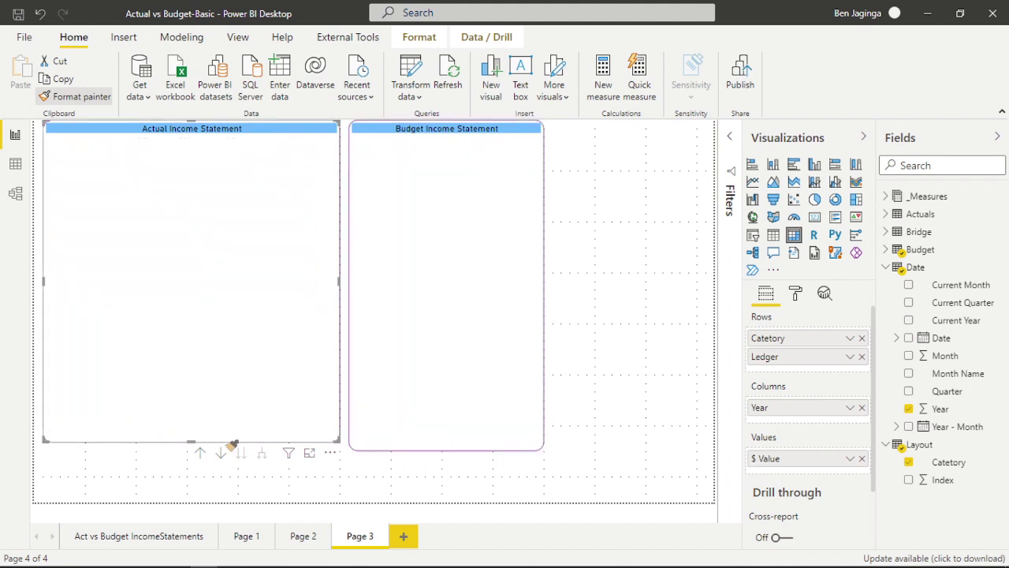
click(225, 444)
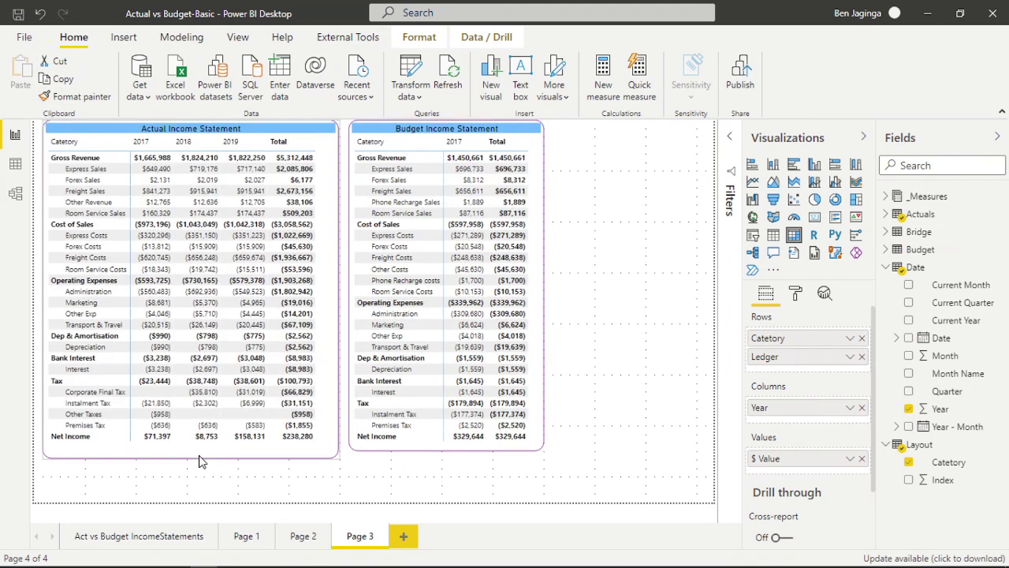
drag(199, 461, 199, 460)
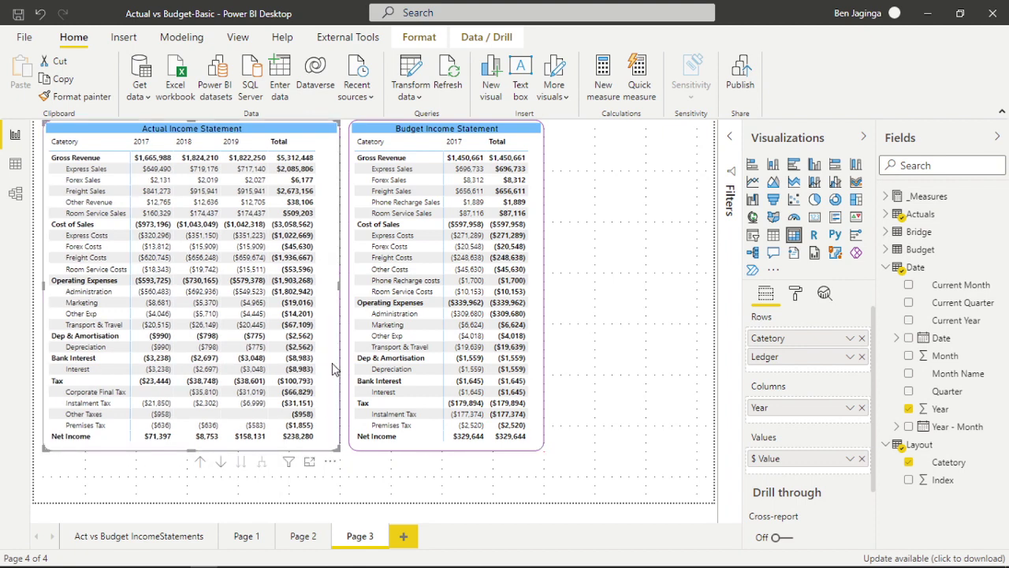
drag(334, 292, 327, 290)
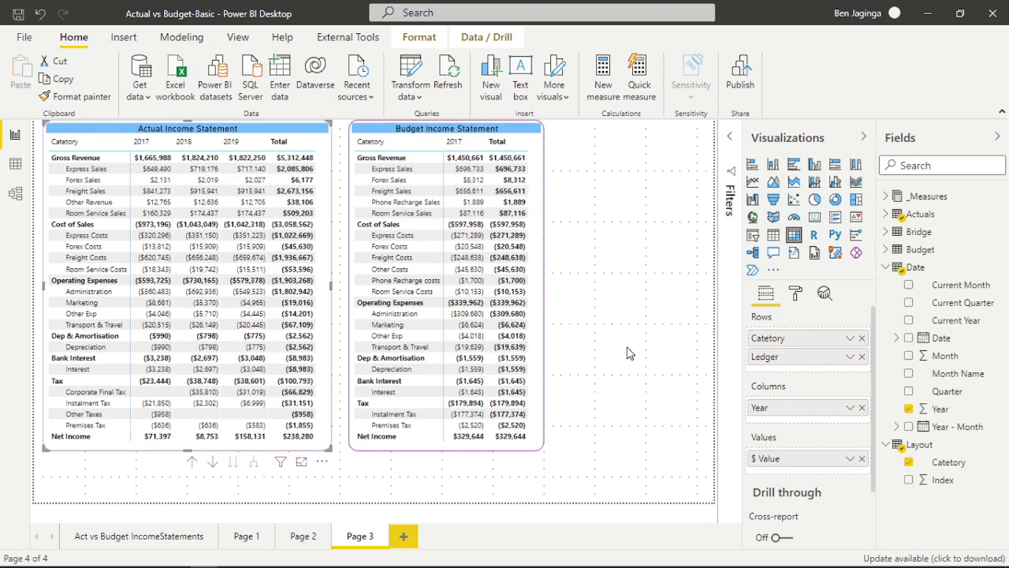
Step: Add a slicer on the Date table's Year beside the budget matrix, reduce its height, and display it as a list
click(629, 353)
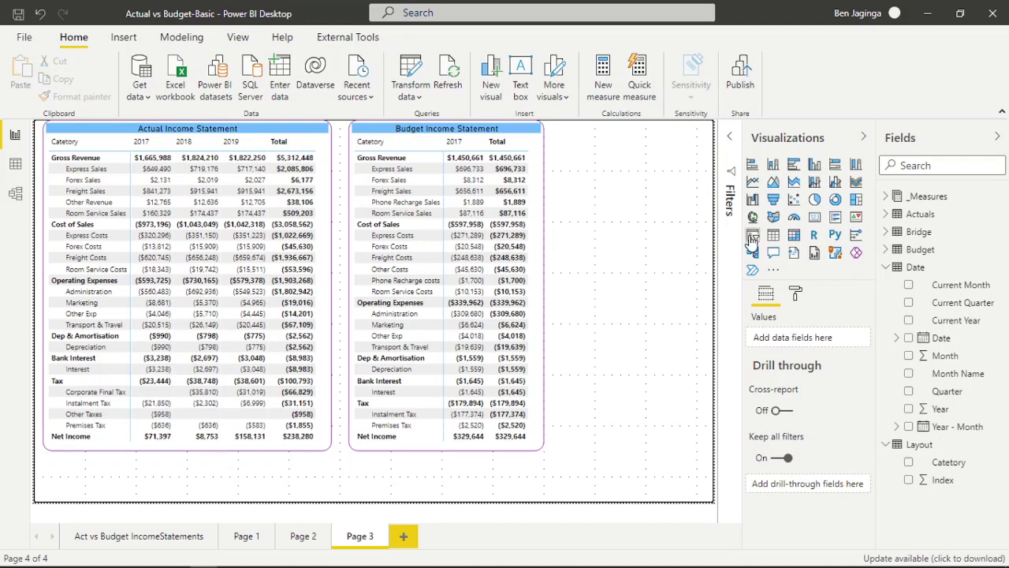
drag(691, 293, 697, 300)
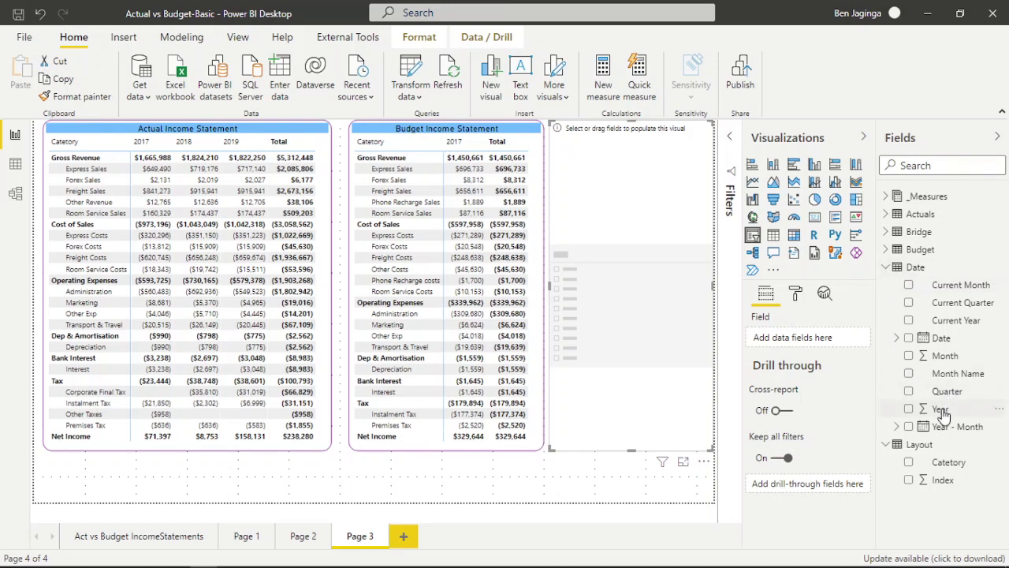
drag(942, 414, 772, 346)
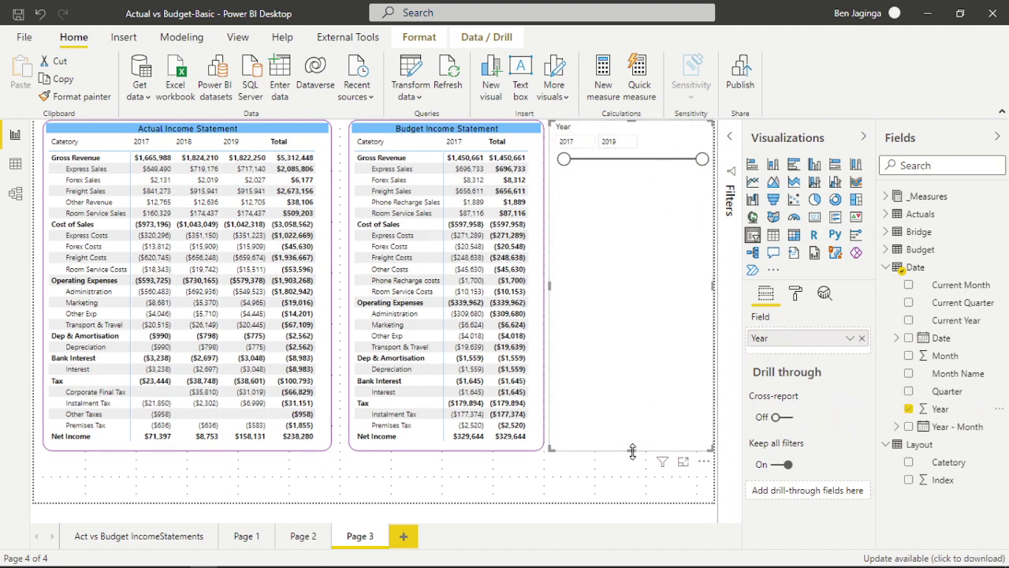
drag(631, 451, 692, 268)
click(699, 221)
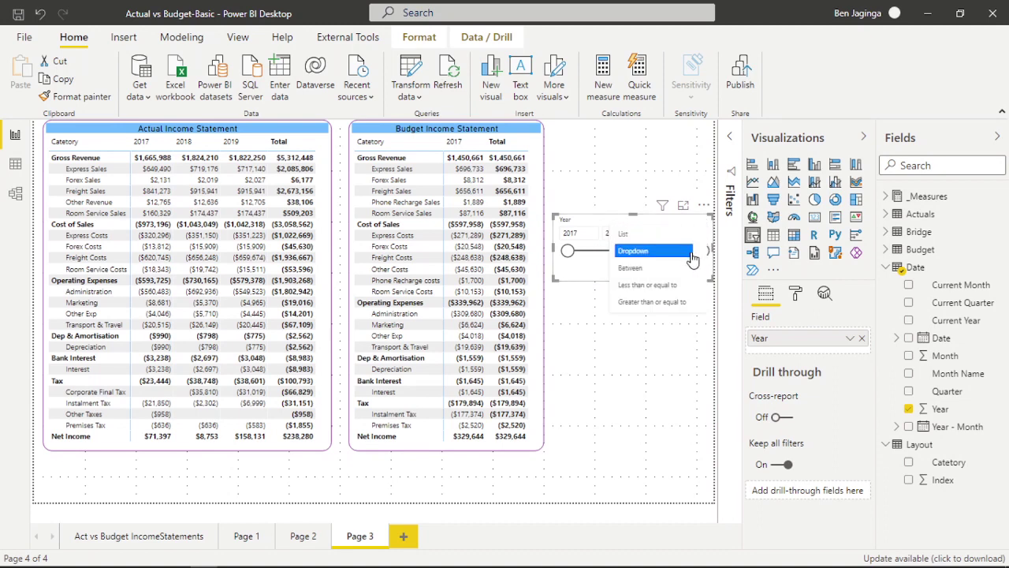
click(642, 235)
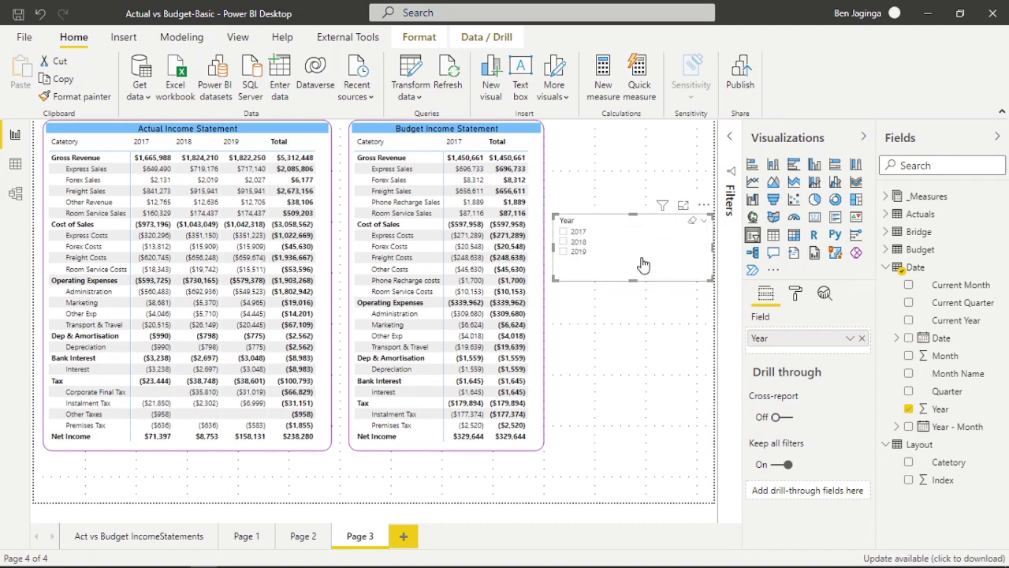
Step: Shorten the Year slicer, move it beneath the Actual Income Statement matrix, and filter the page to 2017
drag(636, 266, 622, 215)
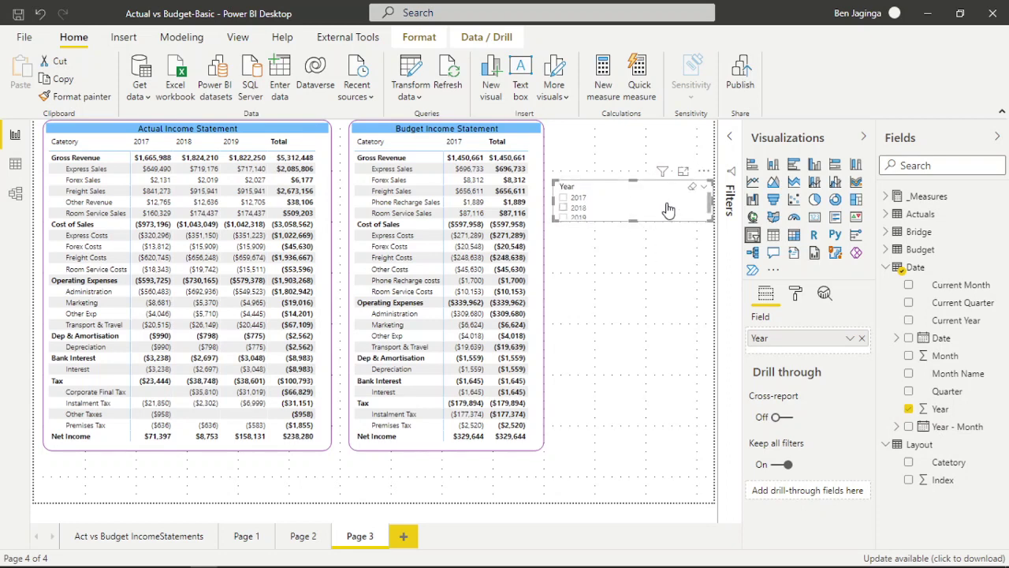
drag(667, 207, 139, 476)
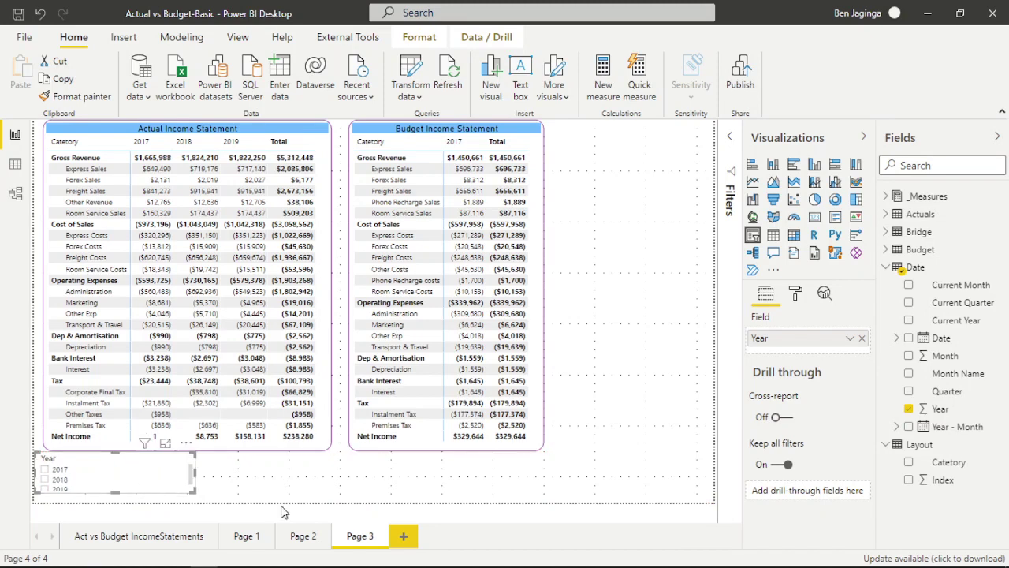
click(46, 471)
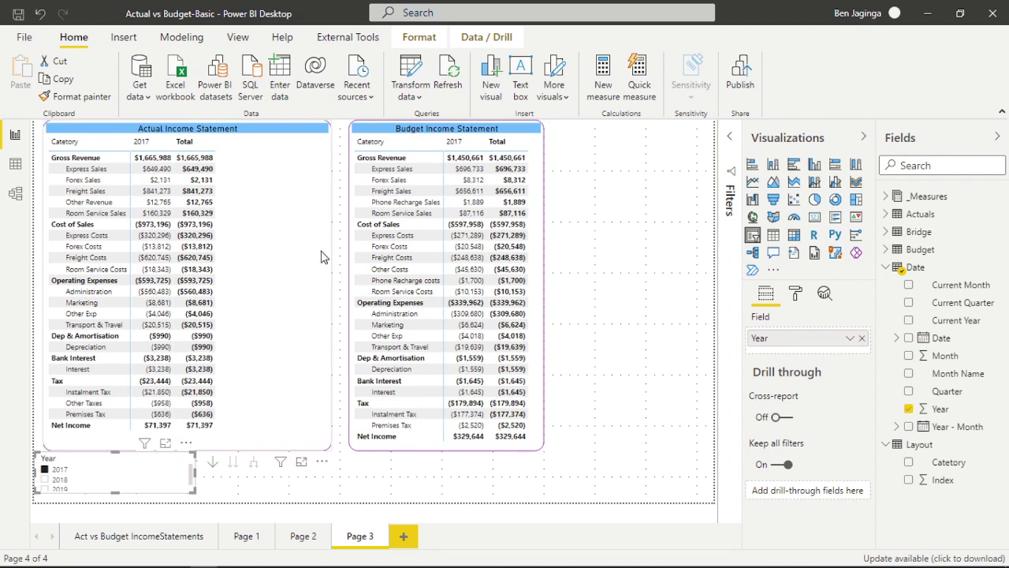
Step: Narrow the Actual Income Statement matrix to fit its columns and move the Budget Income Statement matrix over beside it
click(330, 284)
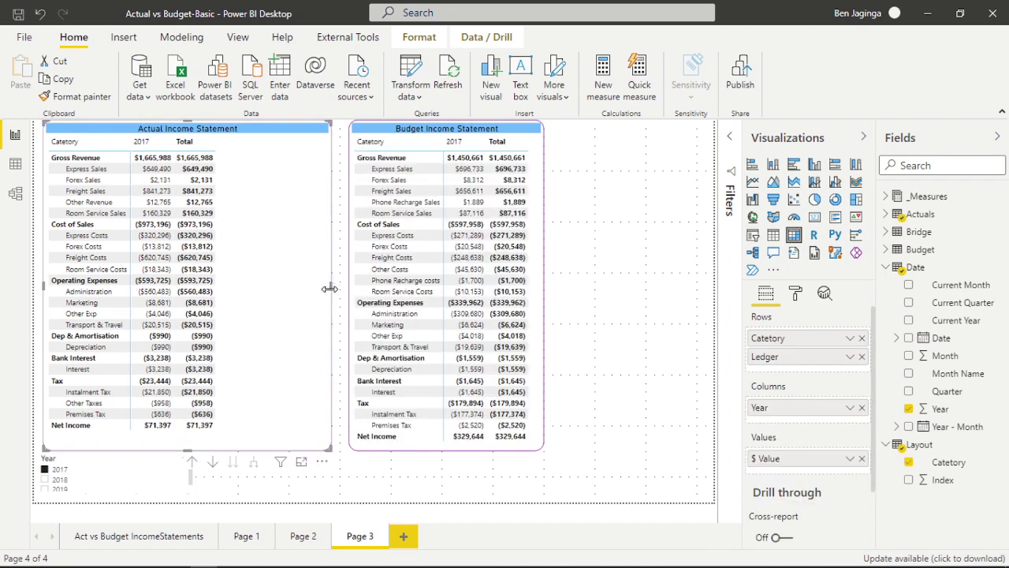
drag(330, 290, 231, 286)
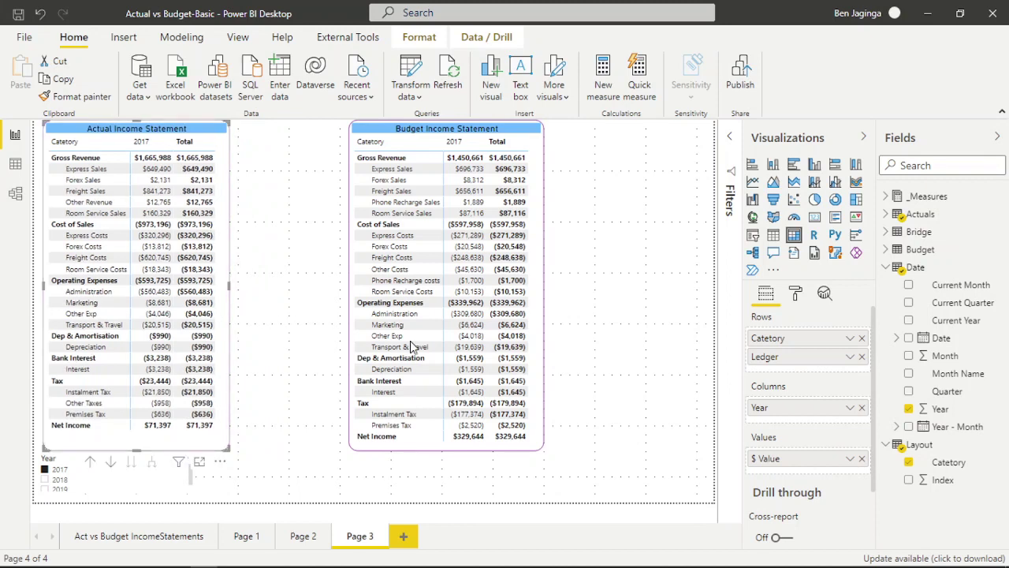
click(540, 242)
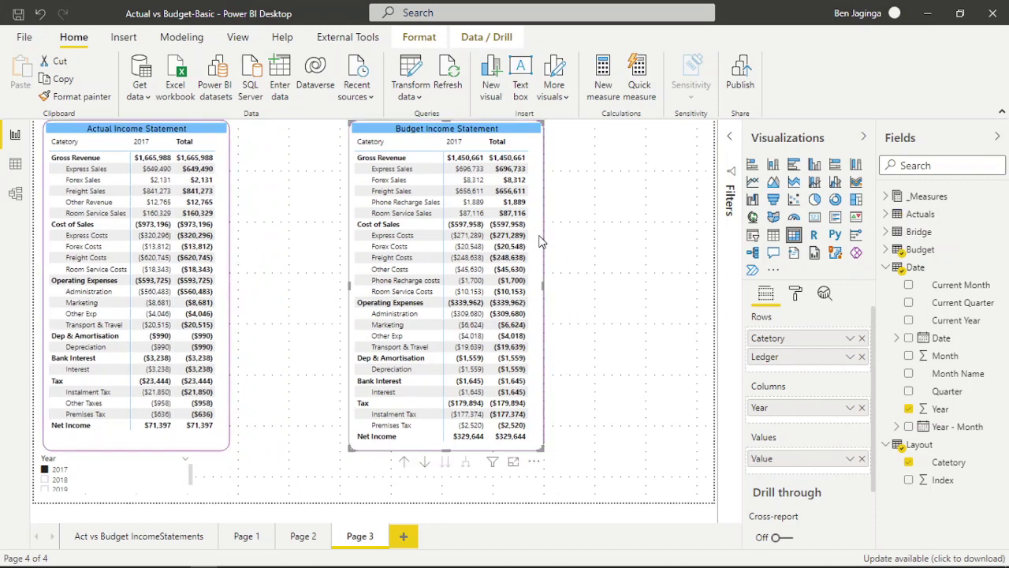
key(Left)
key(Left)
key(Left)
key(Left)
key(Left)
key(Left)
key(Left)
key(Left)
key(Left)
key(Left)
key(Left)
key(Left)
key(Left)
key(Left)
key(Left)
key(Left)
key(Left)
key(Left)
key(Left)
key(Left)
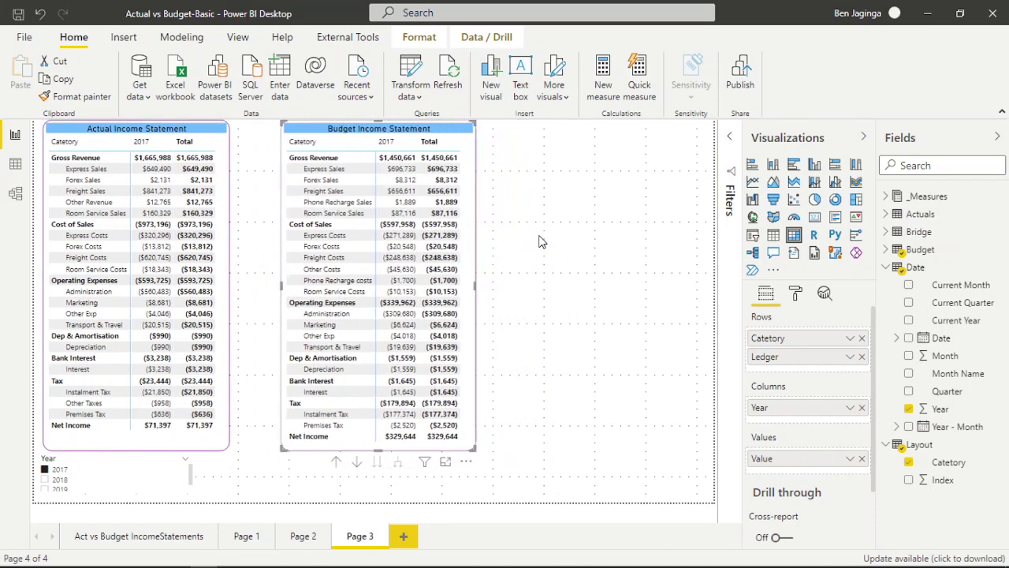
key(Left)
key(Left)
key(Left)
key(Left)
key(Left)
key(Left)
key(Left)
key(Left)
key(Left)
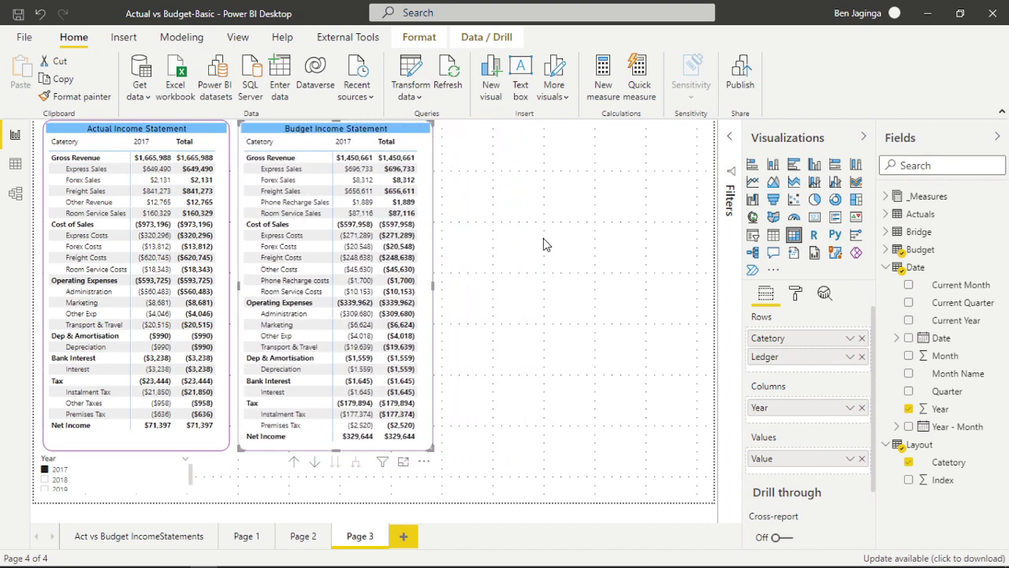
click(572, 260)
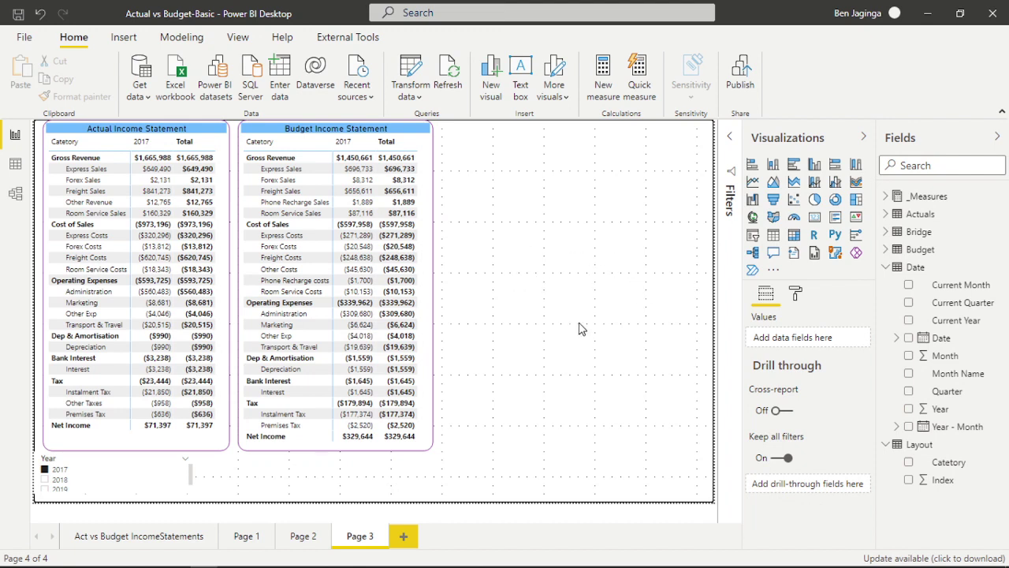
Step: Review the DAX formulas of the Actual Values, Budget Values and Variance measures in the _Measures table
click(886, 267)
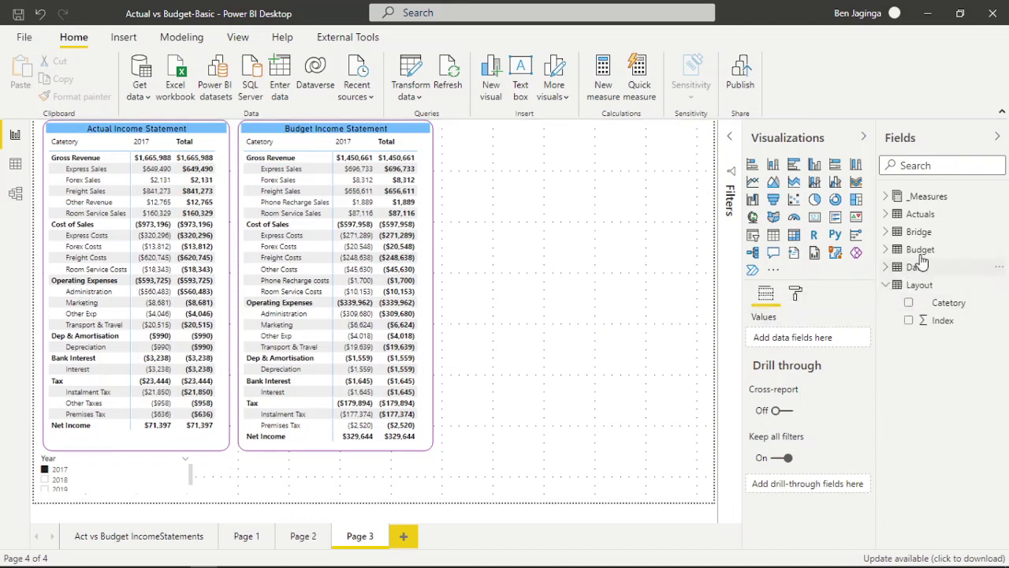
click(888, 197)
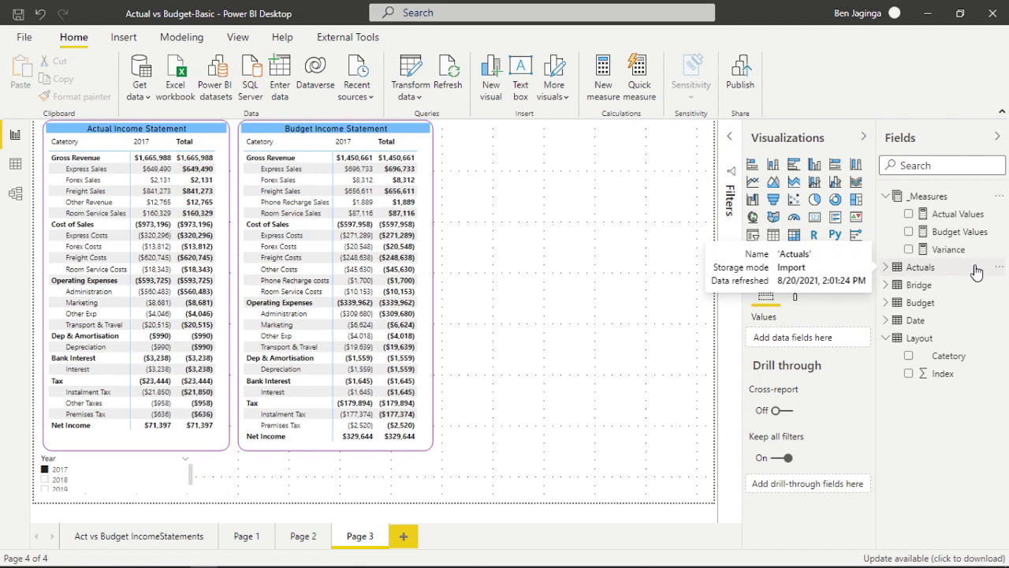
click(962, 221)
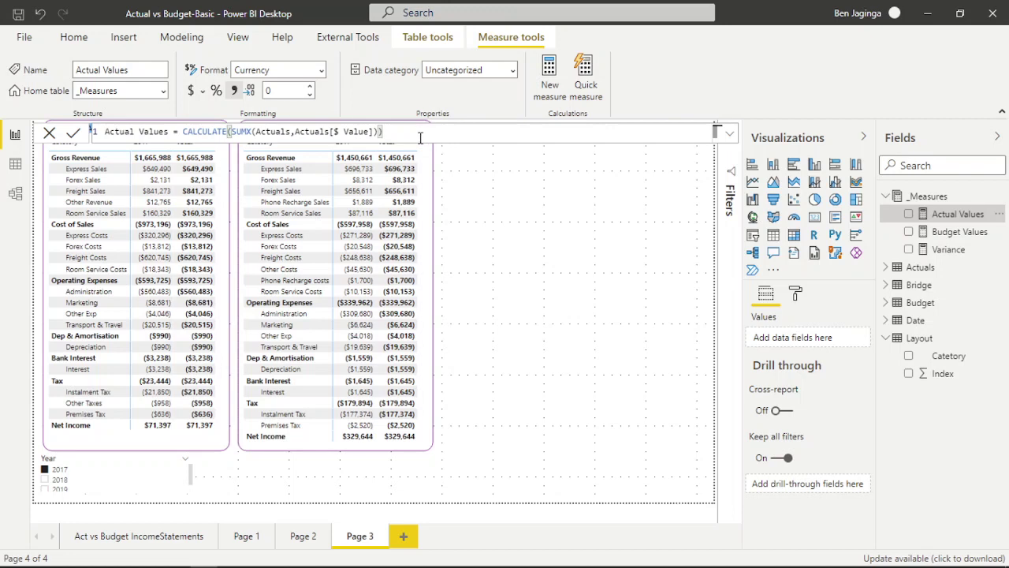
click(976, 232)
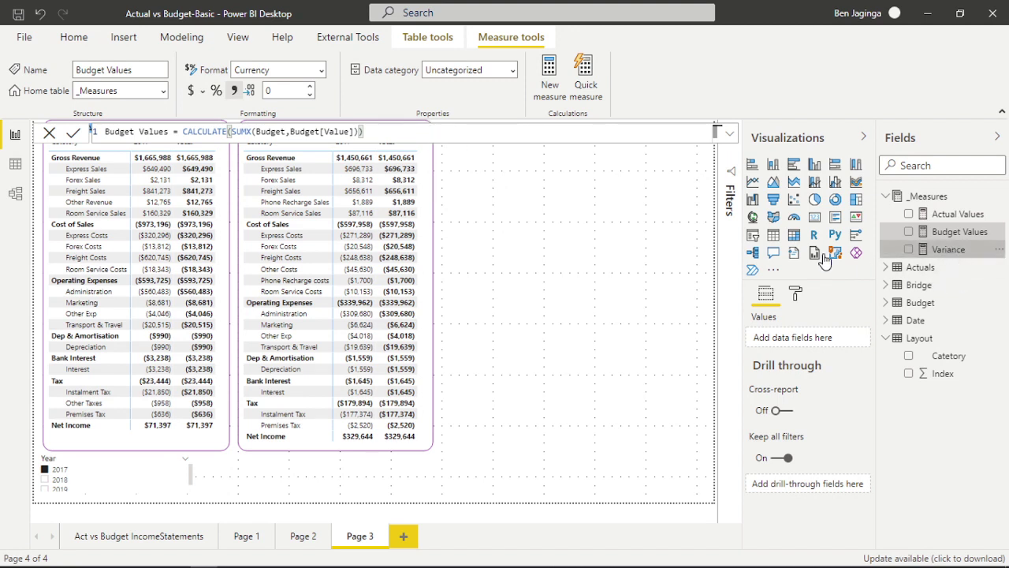
click(950, 249)
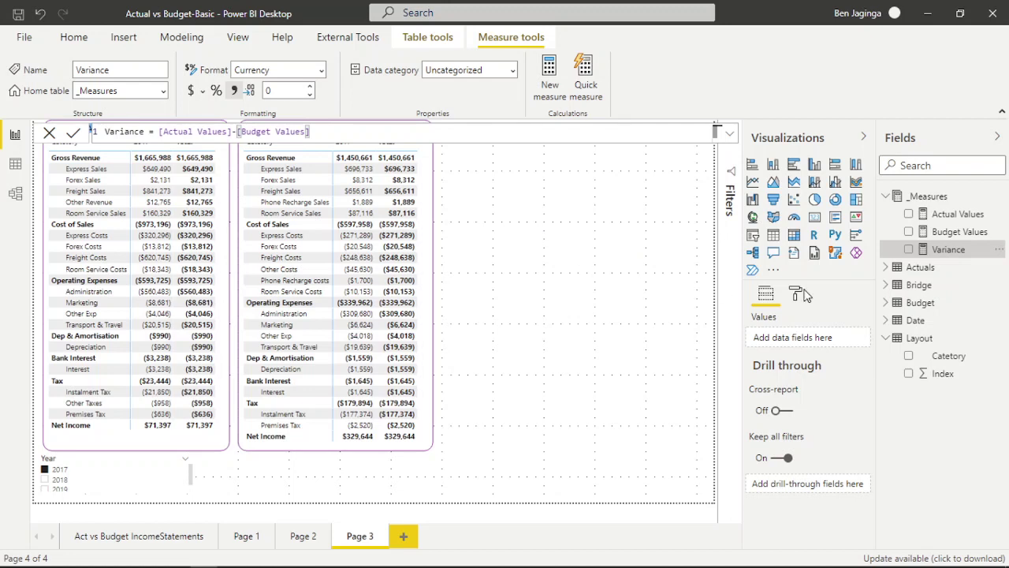
click(887, 196)
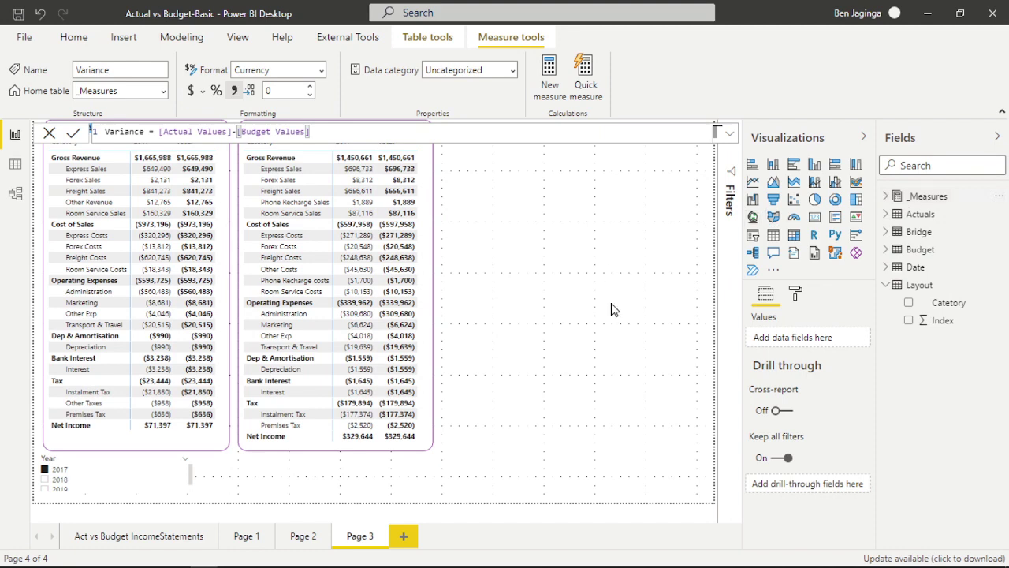
Step: Add a new matrix beside the budget matrix with the Bridge table's Category and Ledger as rows
click(793, 241)
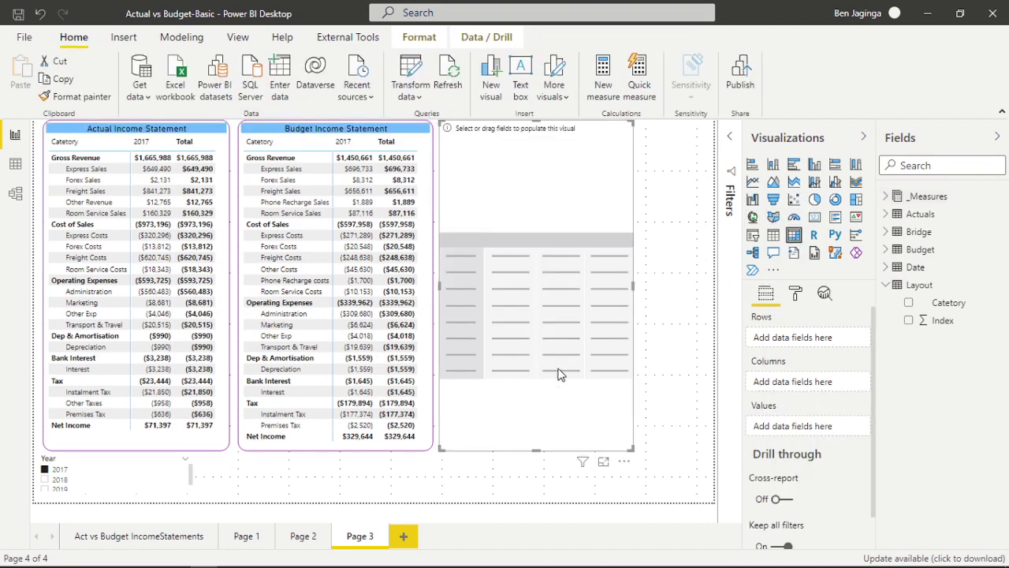
click(888, 285)
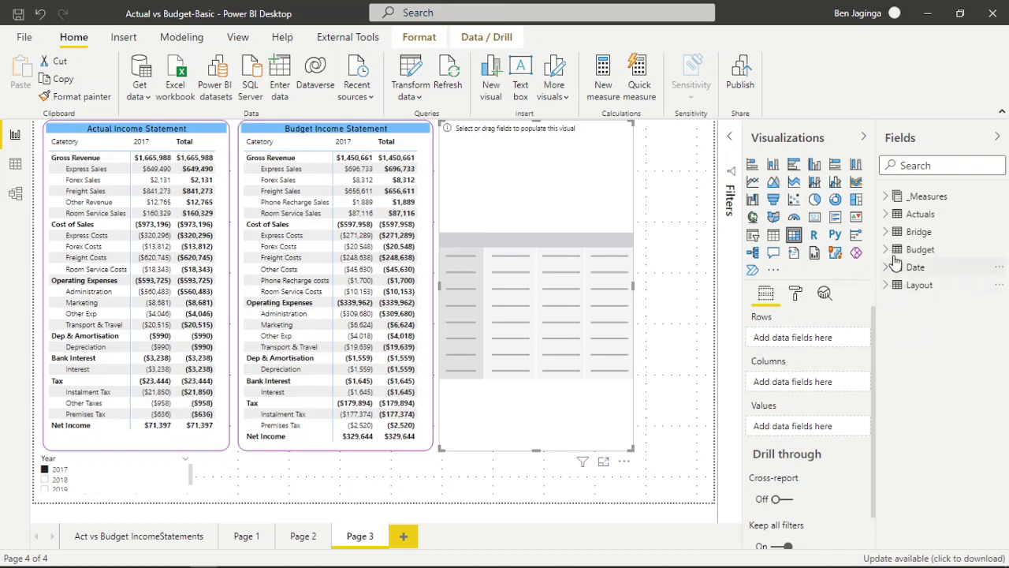
click(886, 231)
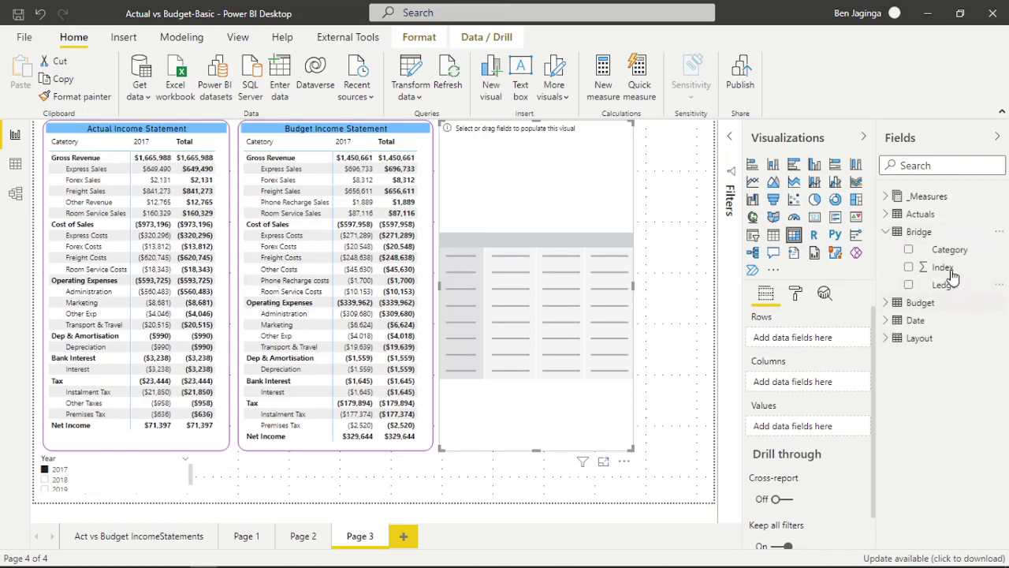
drag(946, 251, 816, 339)
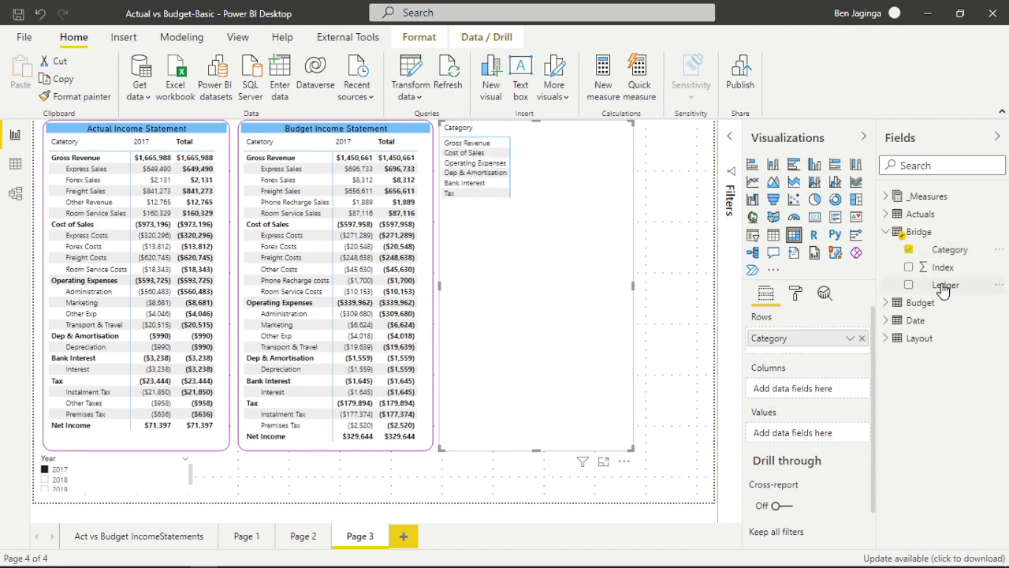
drag(946, 289, 828, 385)
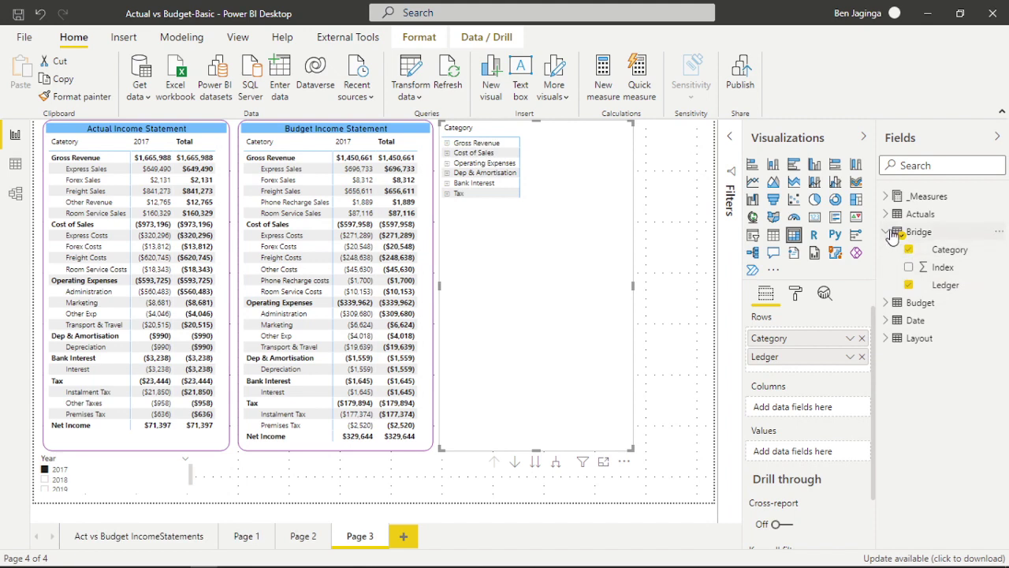
click(888, 232)
Step: Add the Actual Values, Budget Values and Variance measures as the new matrix's values and widen it to fit all columns
click(888, 197)
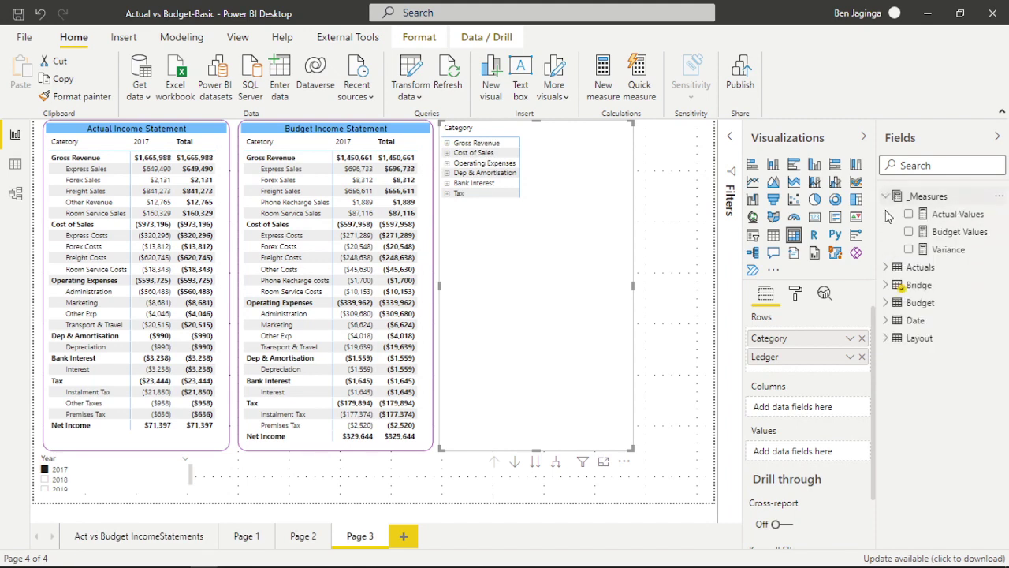
drag(947, 223, 813, 452)
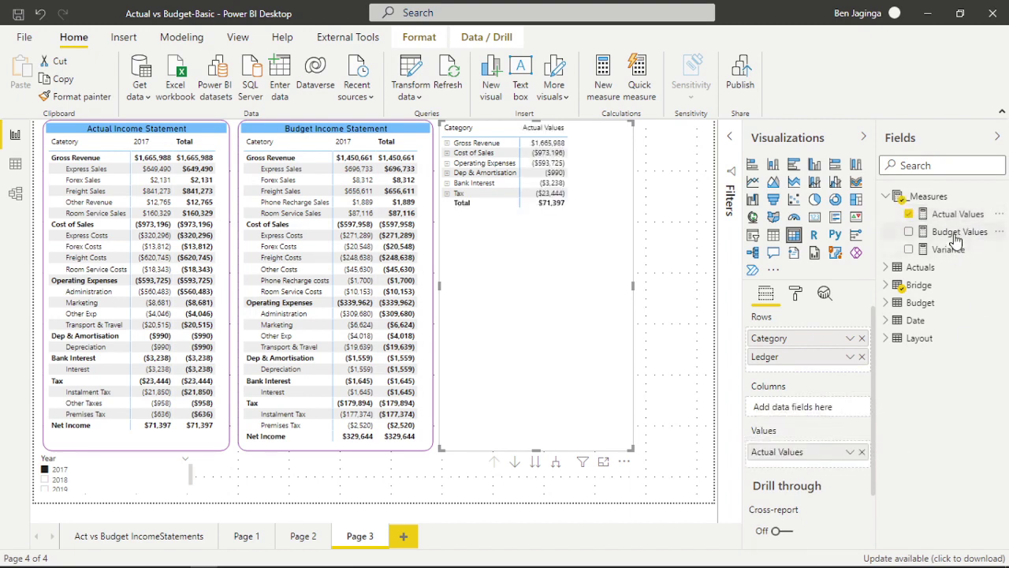
drag(950, 232, 845, 465)
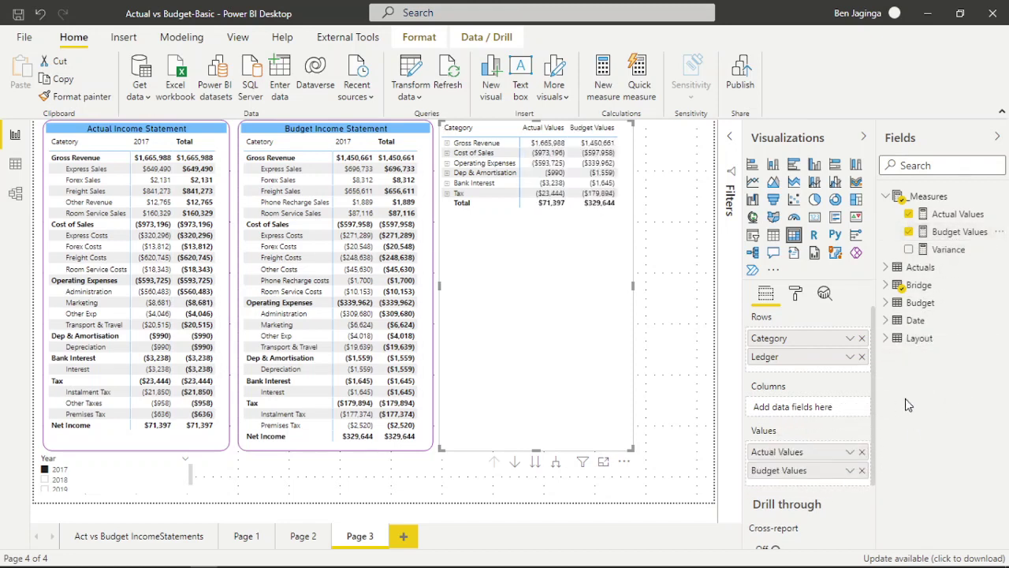
drag(949, 249, 938, 346)
drag(938, 345, 841, 489)
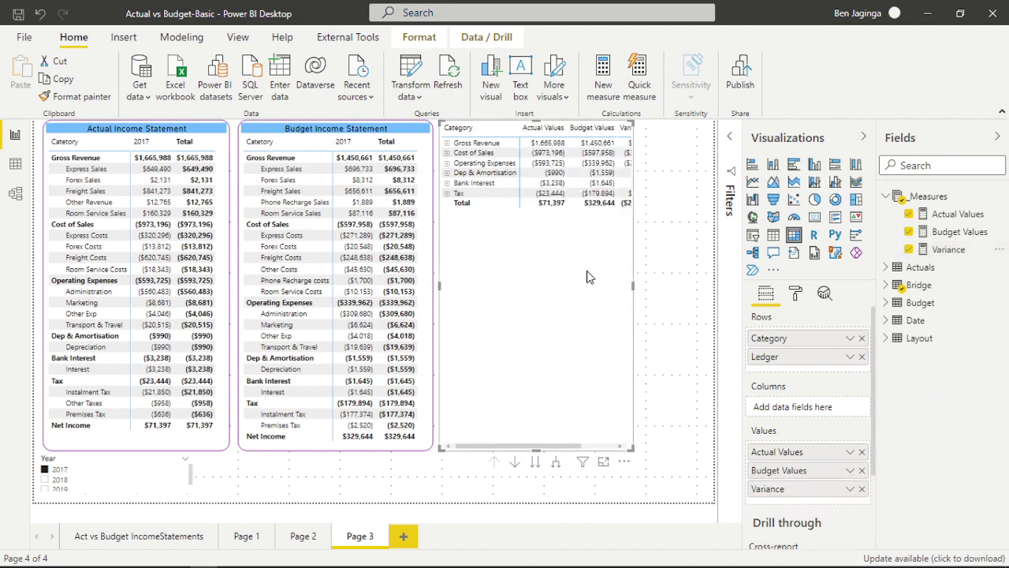
drag(631, 294, 678, 293)
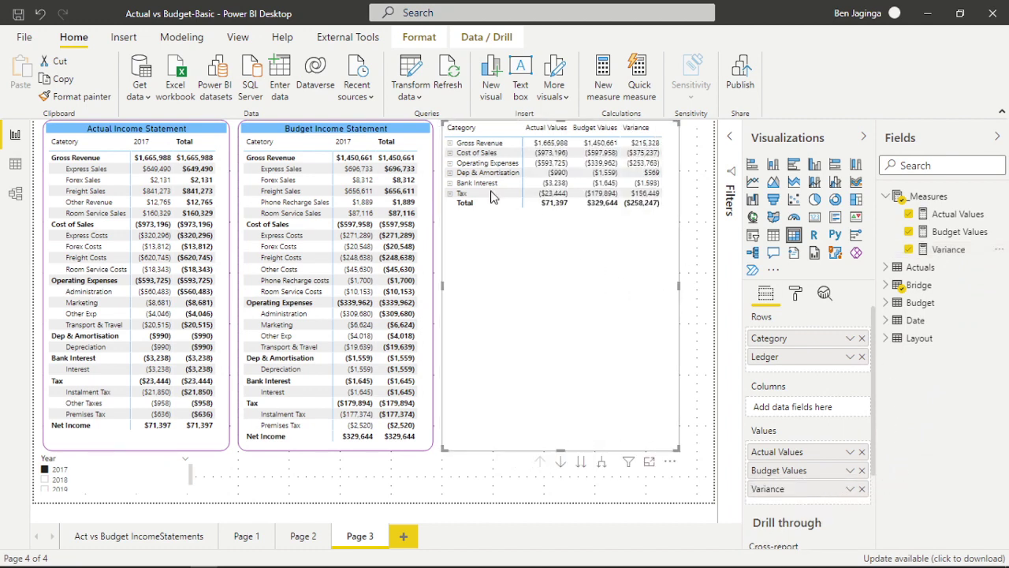
Step: Expand every category in the new matrix, from Gross Revenue to Tax, to show its ledger rows
click(449, 142)
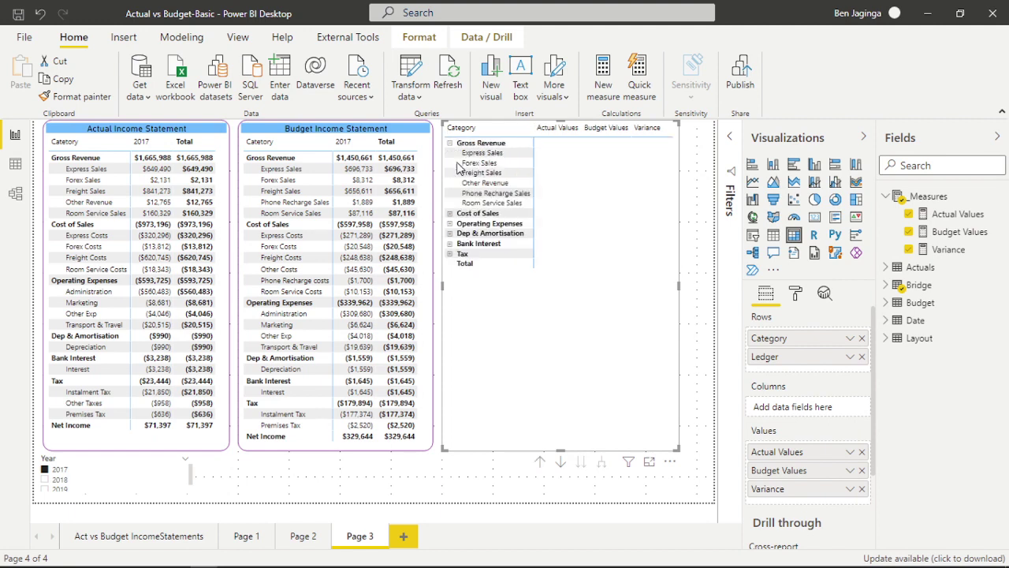
click(450, 213)
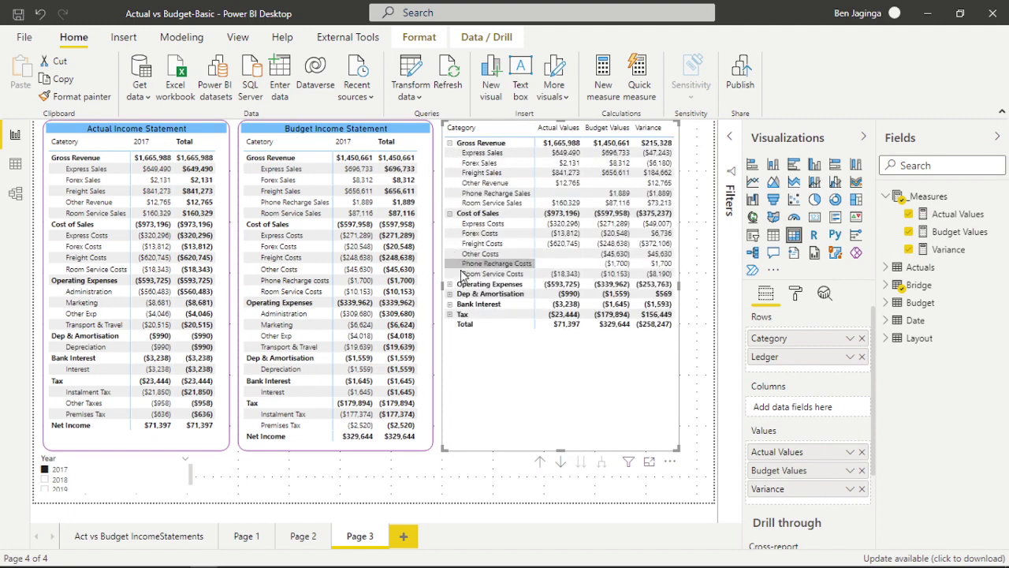
click(450, 283)
click(449, 334)
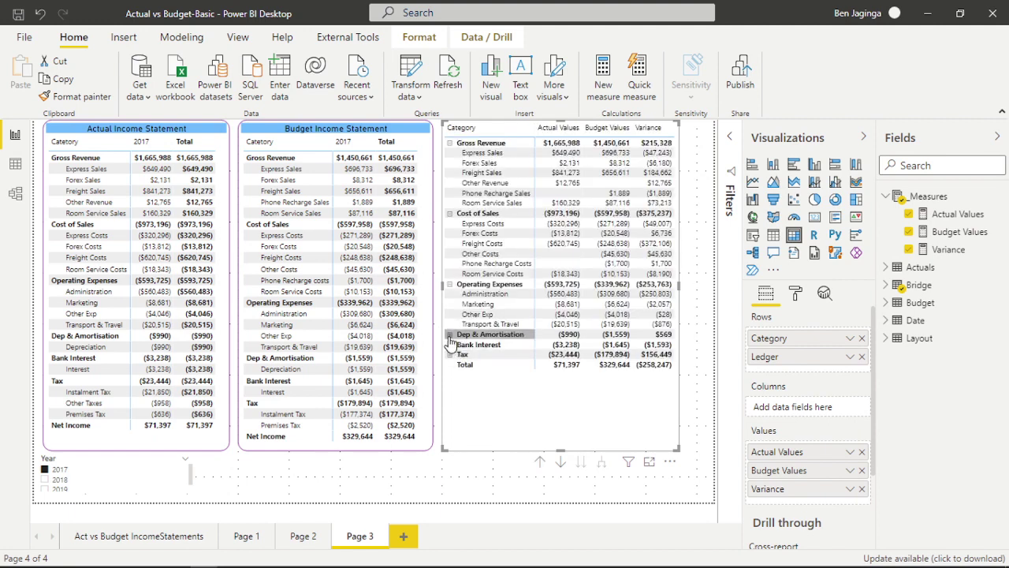
click(450, 365)
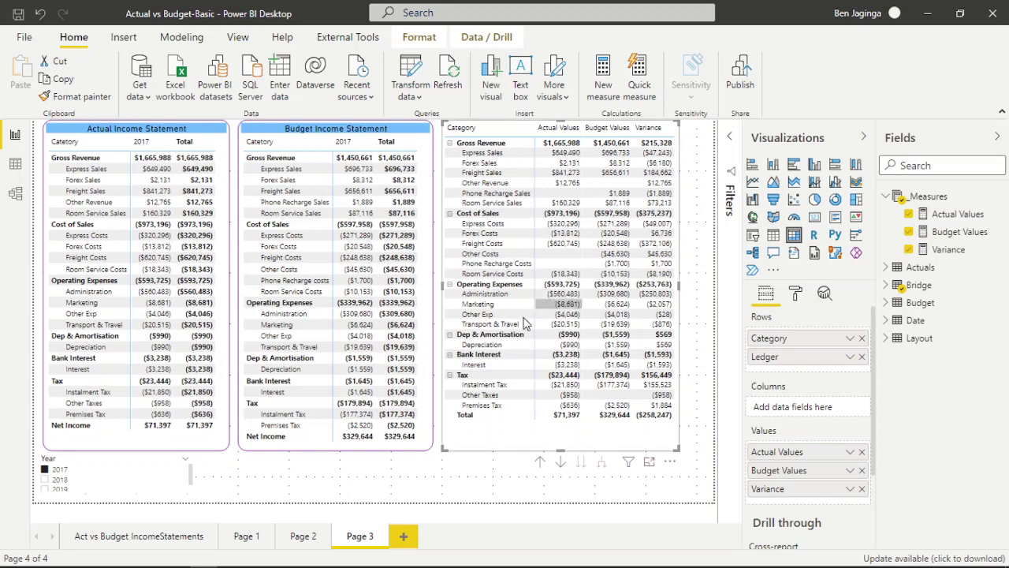
Step: Set the variance matrix's row subtotals label to "Net income"
click(795, 296)
scroll(796, 371, down, 5)
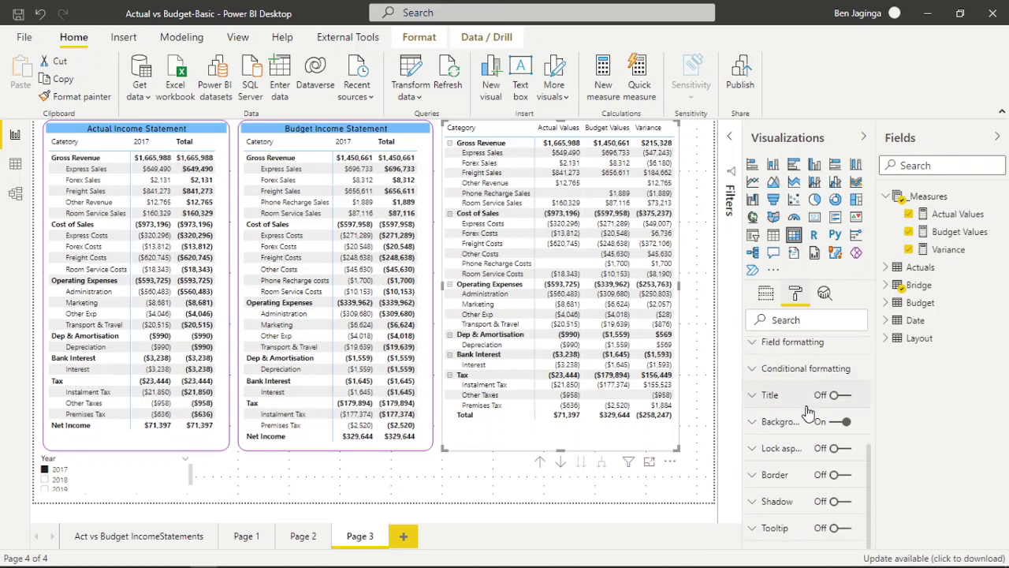
scroll(808, 412, up, 3)
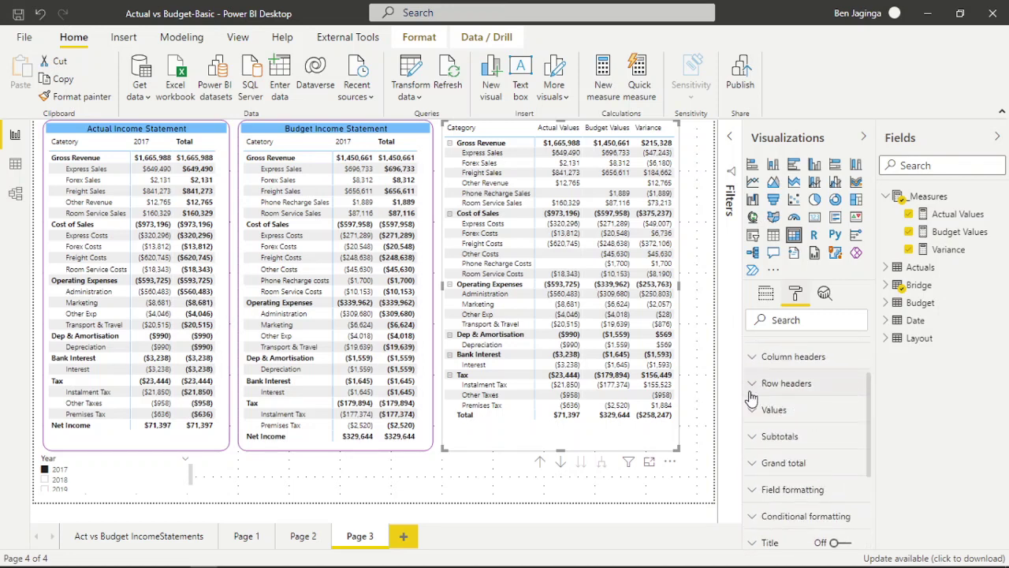
click(774, 439)
scroll(789, 461, down, 3)
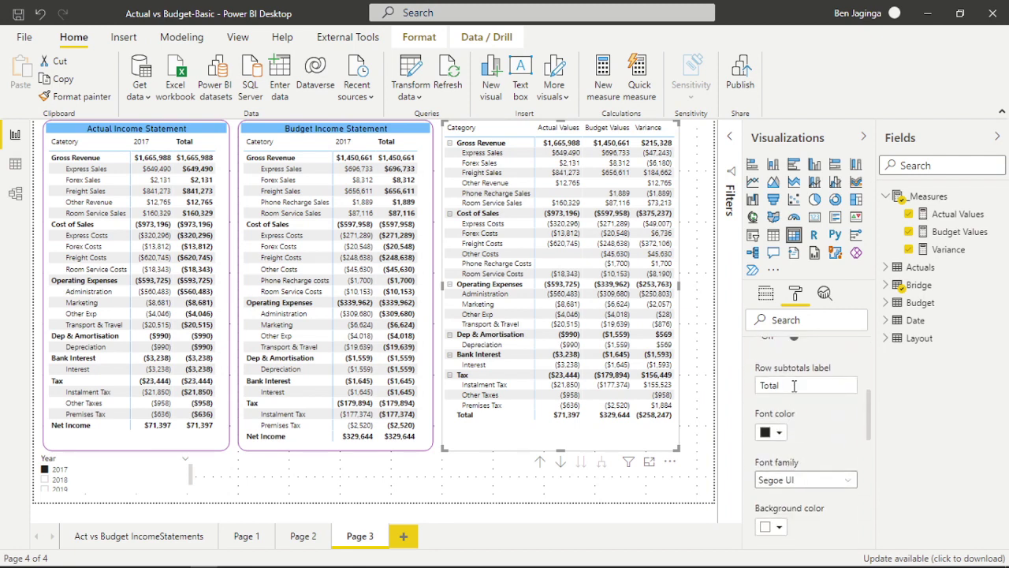
click(794, 386)
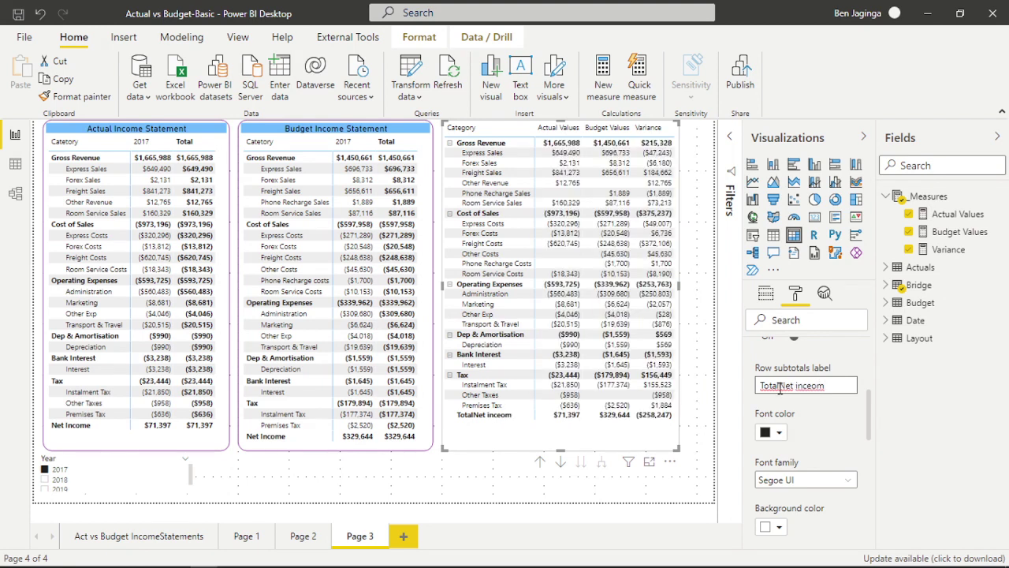
click(779, 387)
key(BackSpace)
key(BackSpace)
key(BackSpace)
key(BackSpace)
key(BackSpace)
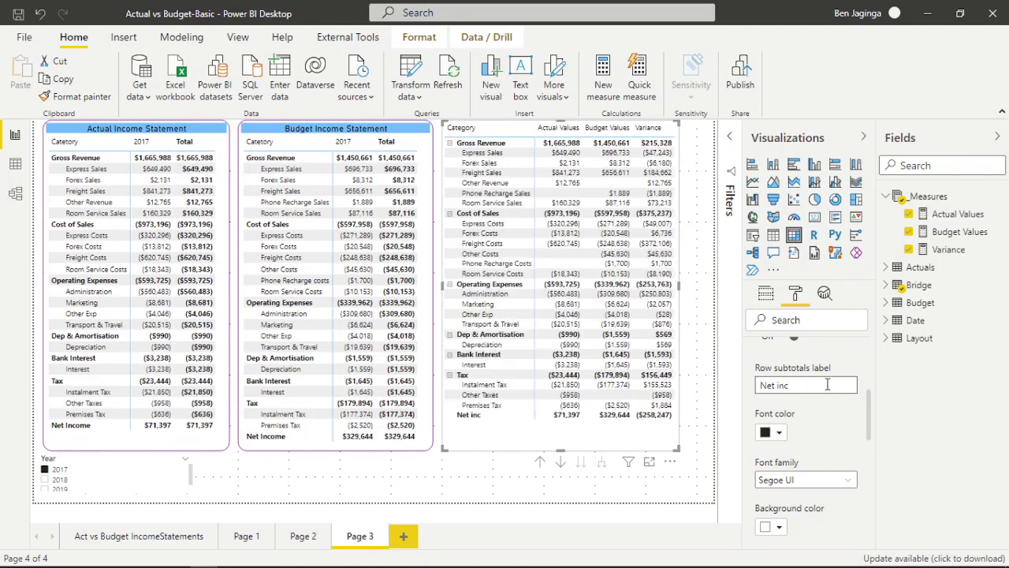
text(ome)
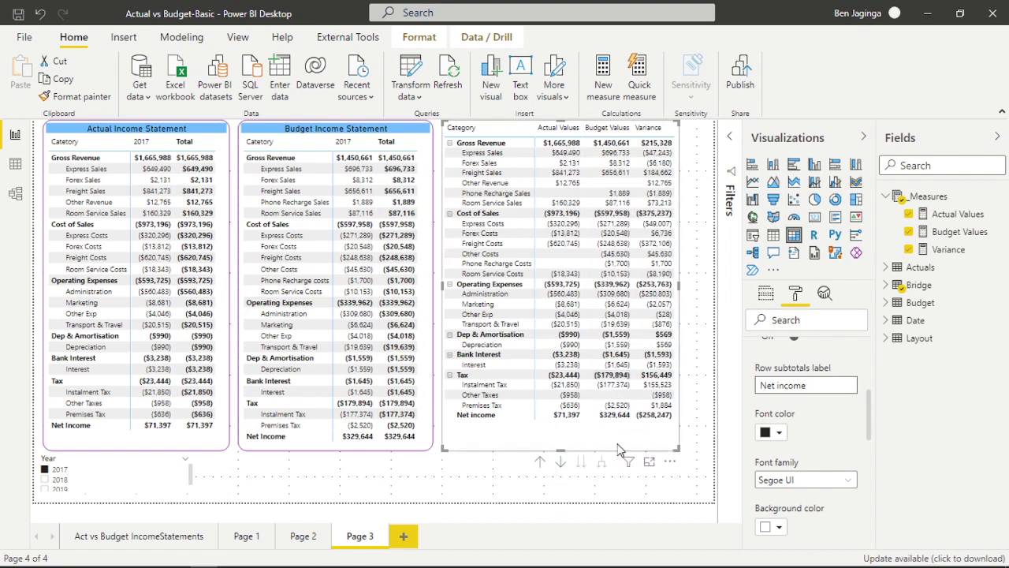
Step: Turn on the variance matrix's title and set its text to "Actual Vs Budget"
scroll(799, 399, down, 3)
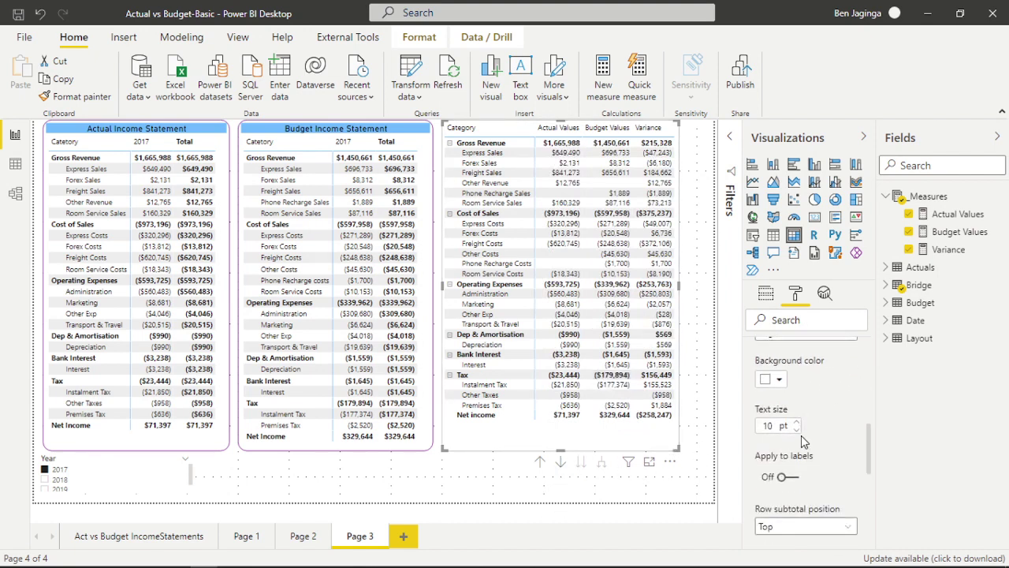
scroll(802, 442, down, 3)
scroll(788, 453, down, 1)
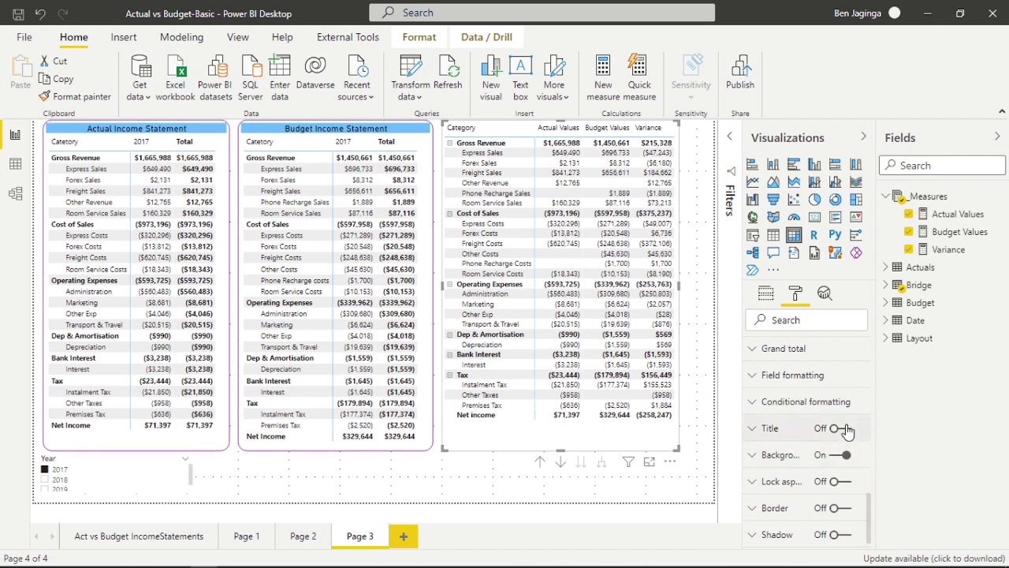
click(845, 433)
click(762, 429)
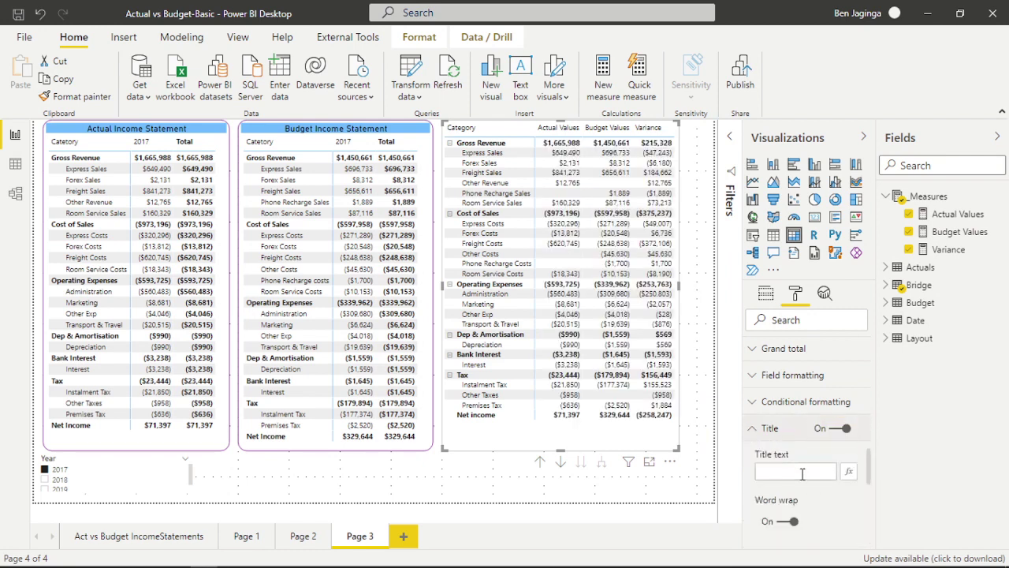
click(793, 471)
text(Actual)
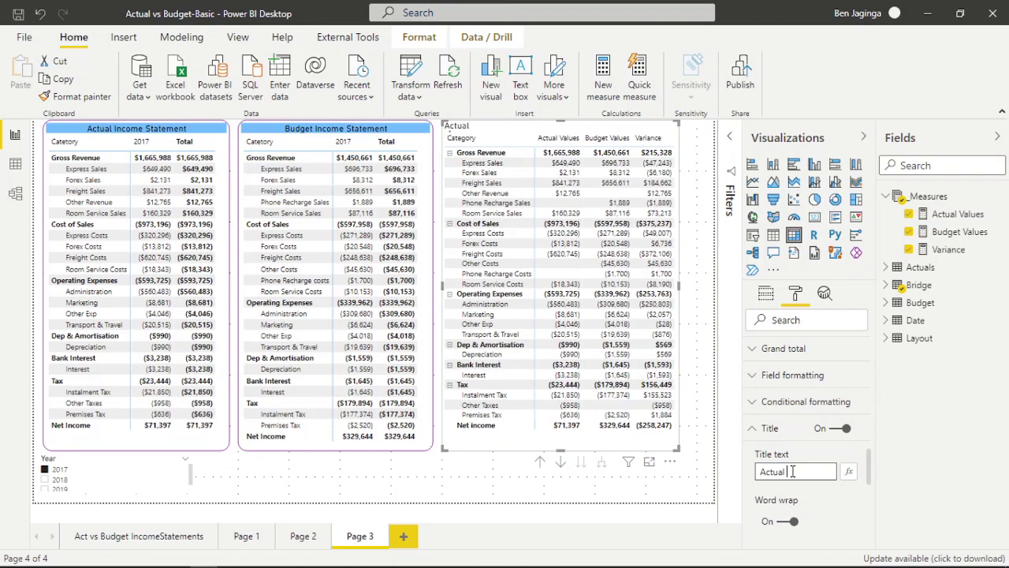
text( Vs Budget)
click(751, 429)
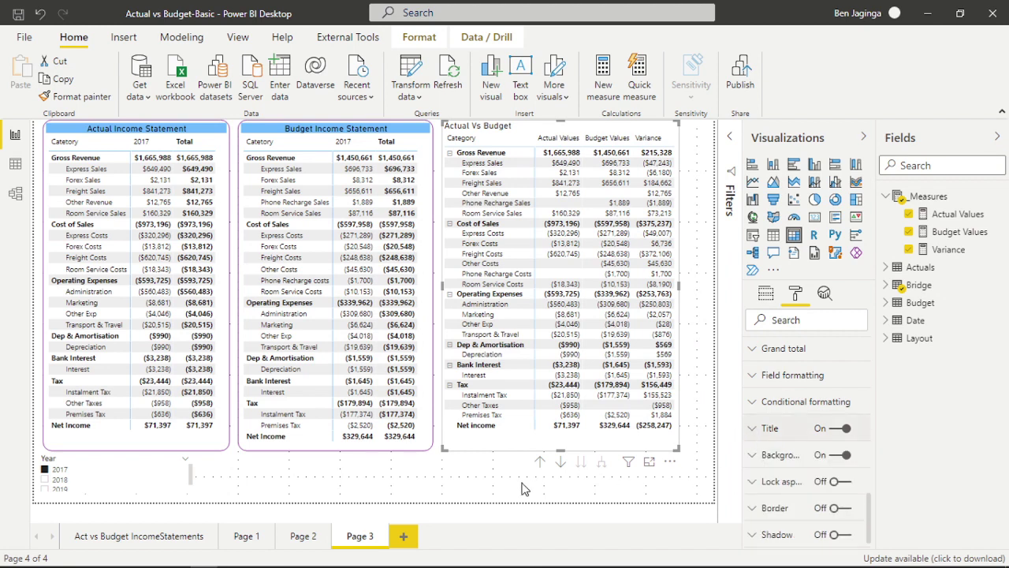
Step: Copy the budget matrix's formatting onto the Actual Vs Budget matrix with Format painter and enlarge it to fit all rows and columns
click(307, 444)
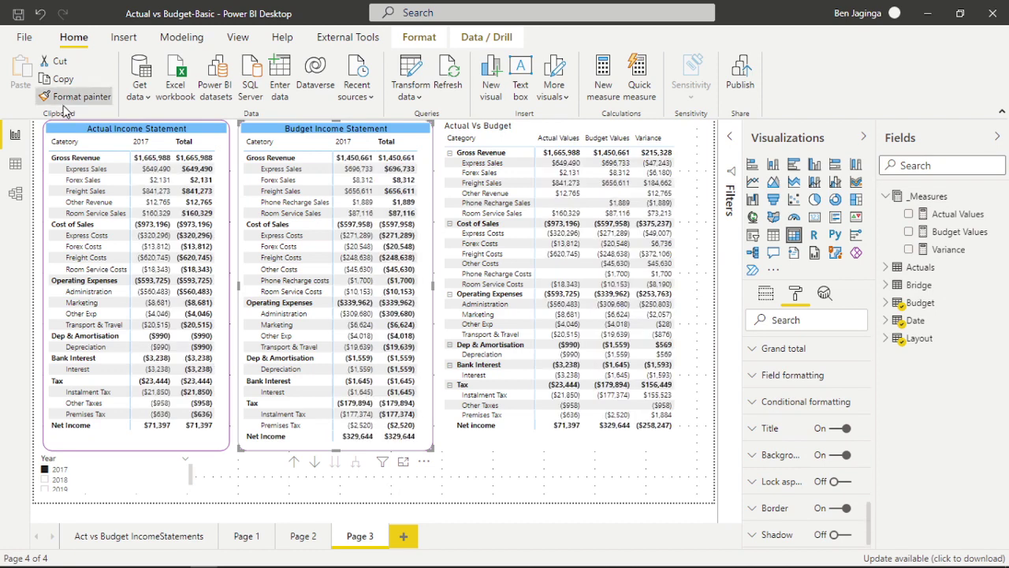
click(66, 107)
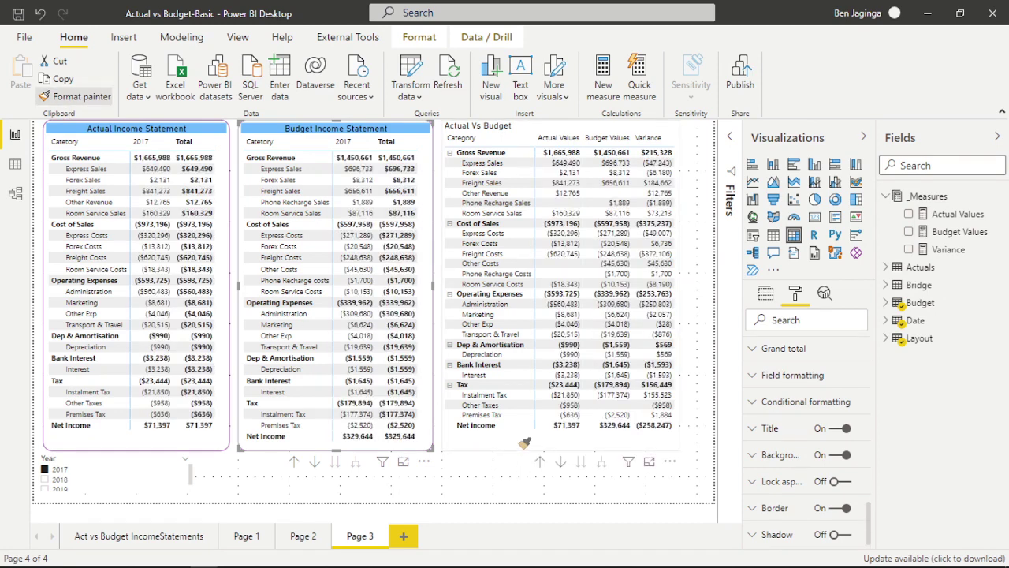
click(582, 473)
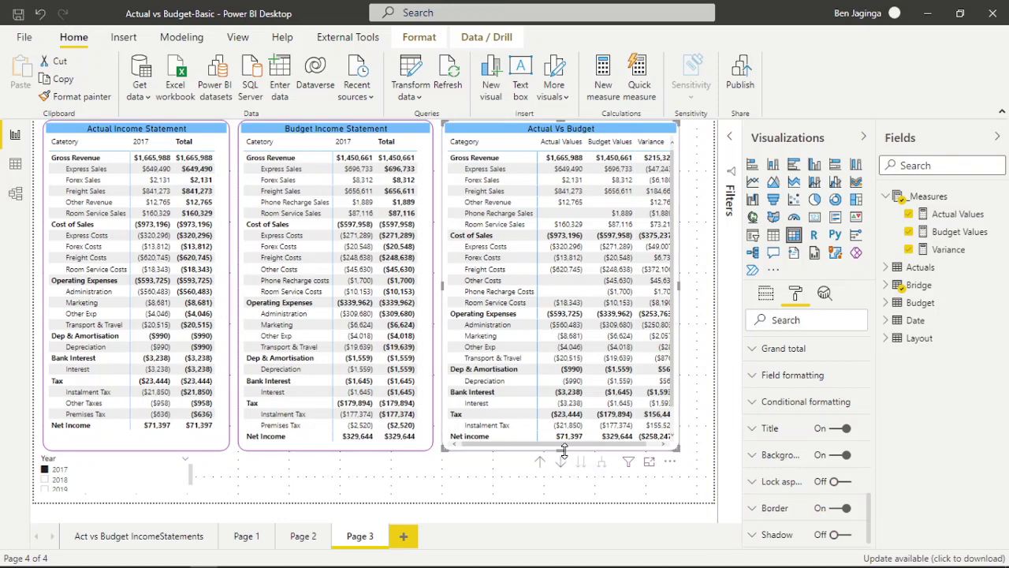
drag(564, 449, 576, 483)
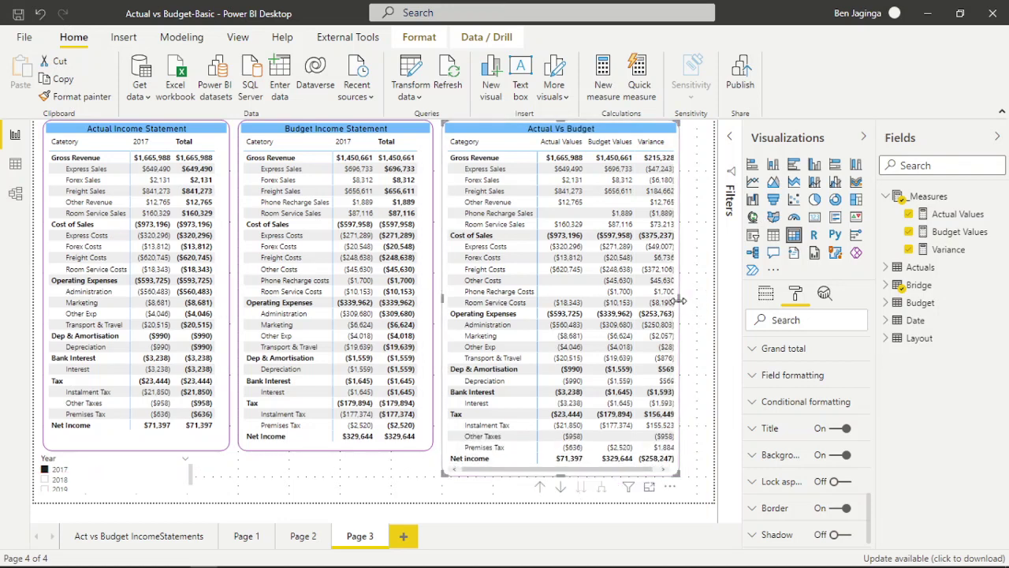
drag(680, 297, 688, 300)
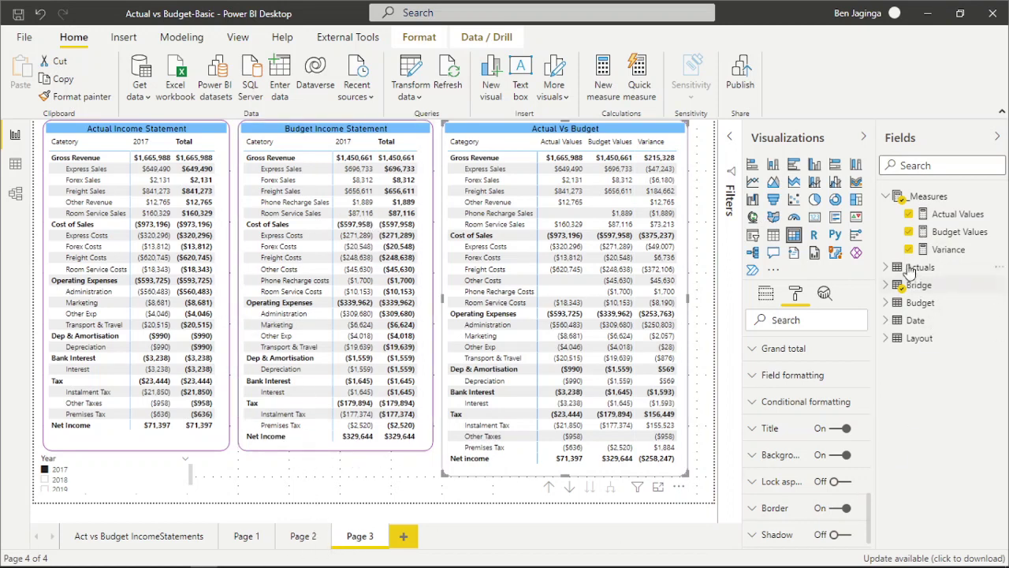
click(887, 195)
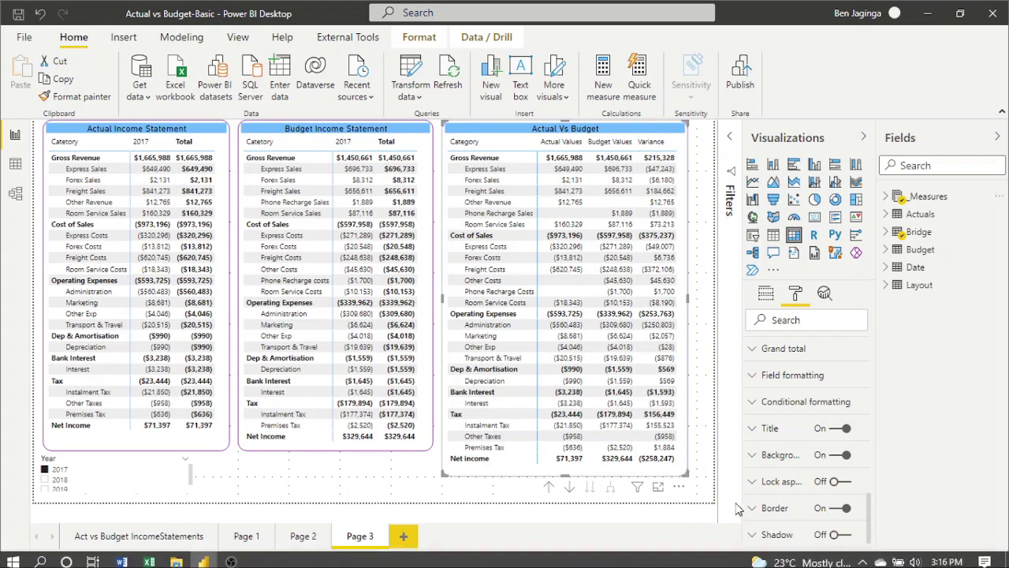
Step: Switch to the sample-Actual vs Budget workbook in Excel and view the Detailed Income Statement layout sheet
mouse_move(204, 556)
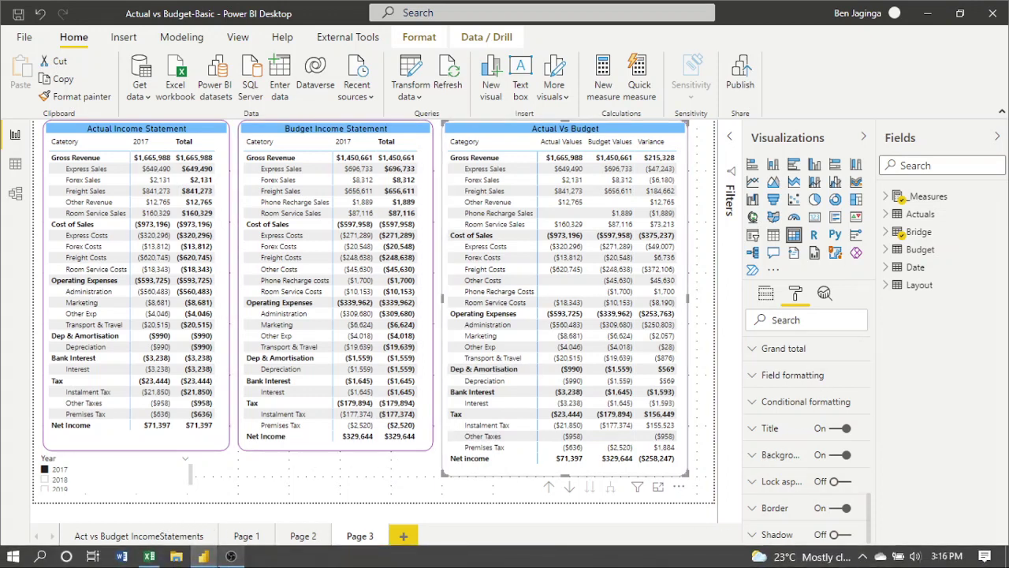
key(alt+Tab)
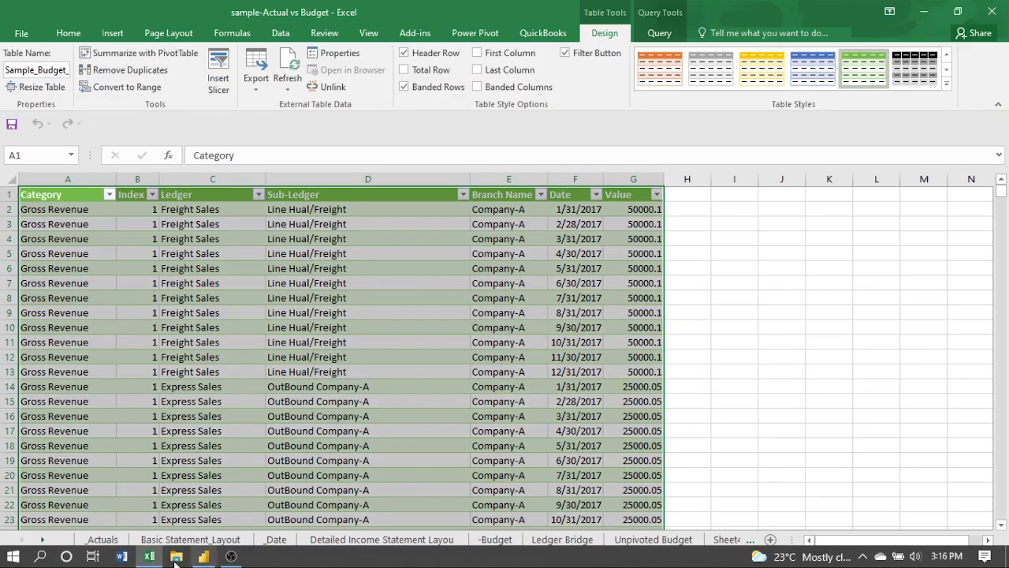
click(628, 542)
click(337, 544)
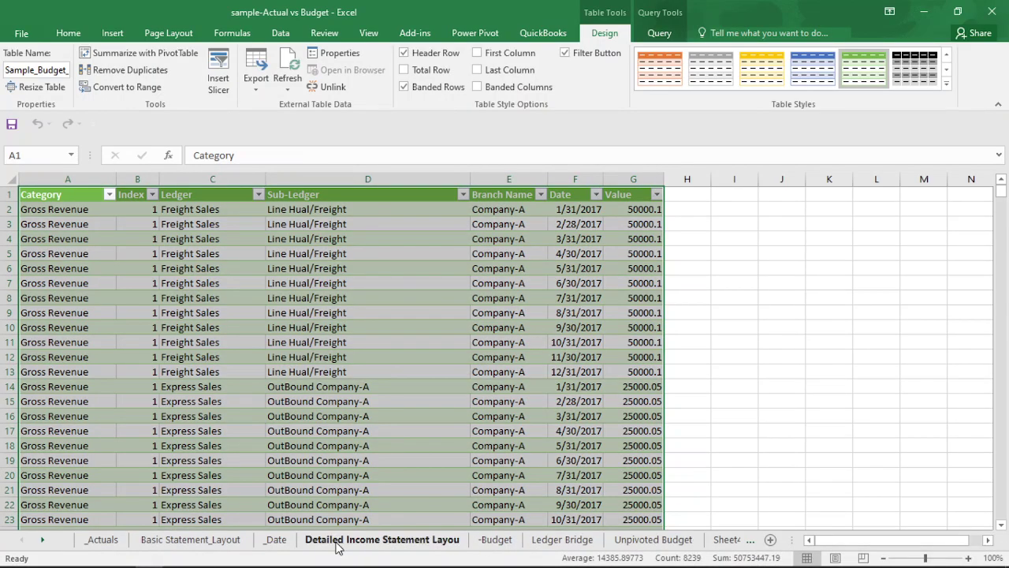